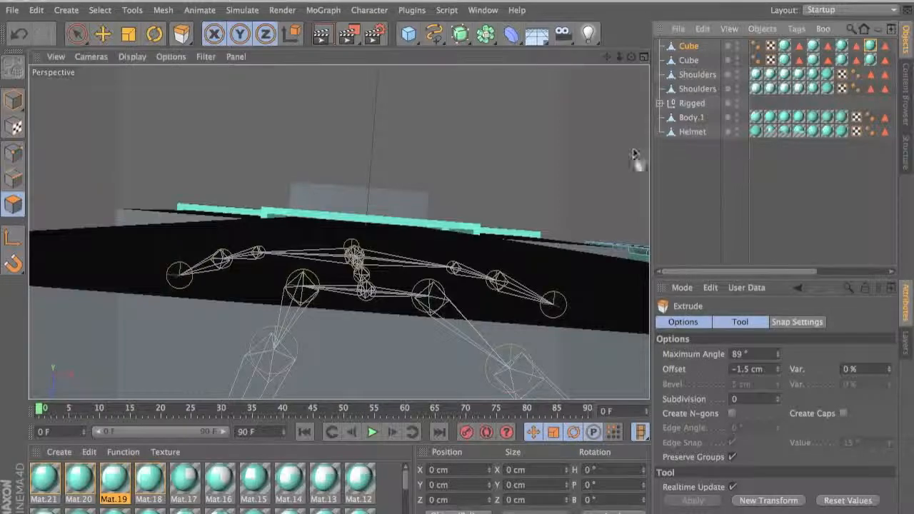
# Examine the armoured character and the separate diamond-textured block in the perspective view.
pyautogui.keyDown('alt'); pyautogui.moveTo(518, 267); pyautogui.dragTo(505, 136, button='middle'); pyautogui.keyUp('alt')
pyautogui.scroll(-10, 517, 269)
pyautogui.keyDown('alt'); pyautogui.moveTo(518, 266); pyautogui.dragTo(498, 292); pyautogui.keyUp('alt')
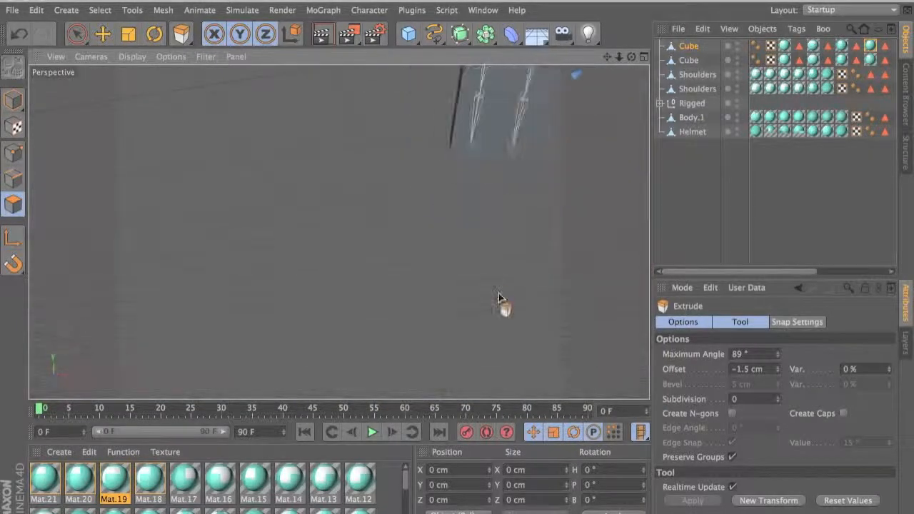
pyautogui.scroll(-10, 499, 280)
pyautogui.keyDown('alt'); pyautogui.moveTo(529, 115); pyautogui.dragTo(334, 130, button='middle'); pyautogui.keyUp('alt')
pyautogui.scroll(5, 367, 248)
pyautogui.keyDown('alt'); pyautogui.moveTo(334, 130); pyautogui.dragTo(370, 179); pyautogui.keyUp('alt')
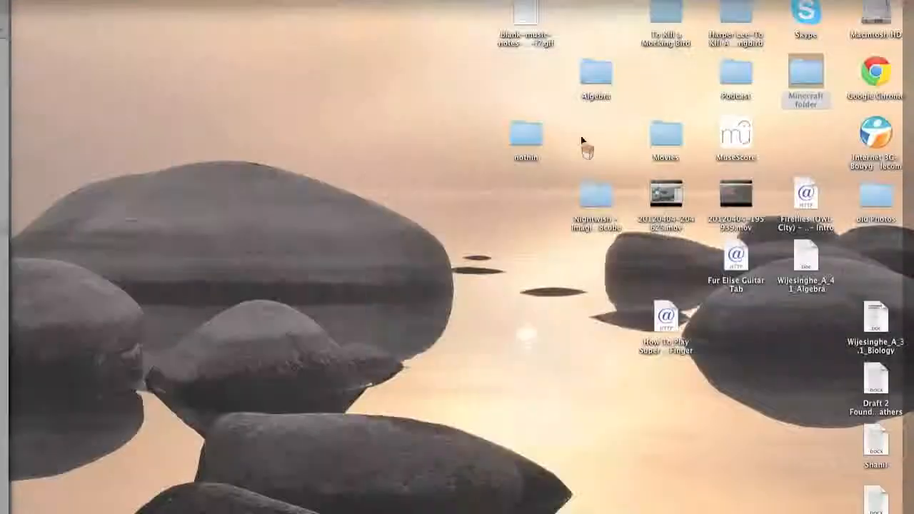
# Switch to Finder and open the minecraft folder inside Application Support in the home folder's Library.
pyautogui.click(823, 65)
pyautogui.doubleClick(799, 85)
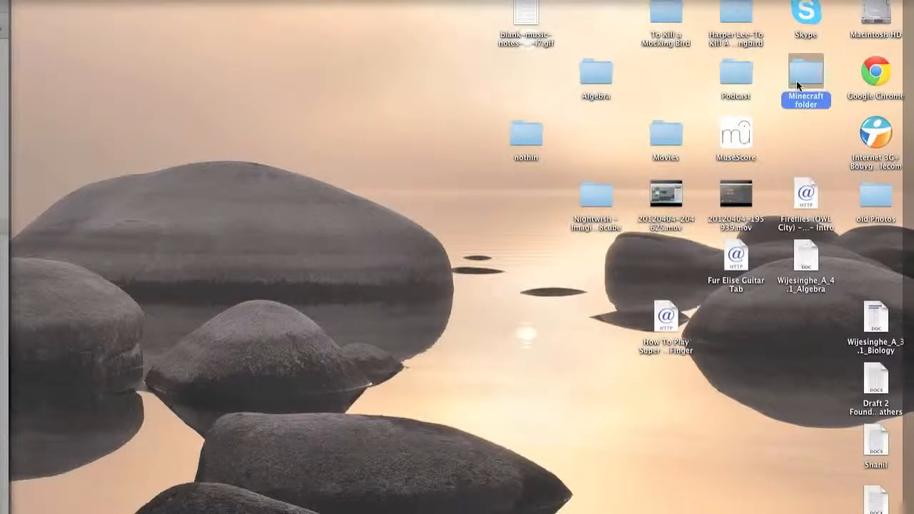
pyautogui.click(424, 228)
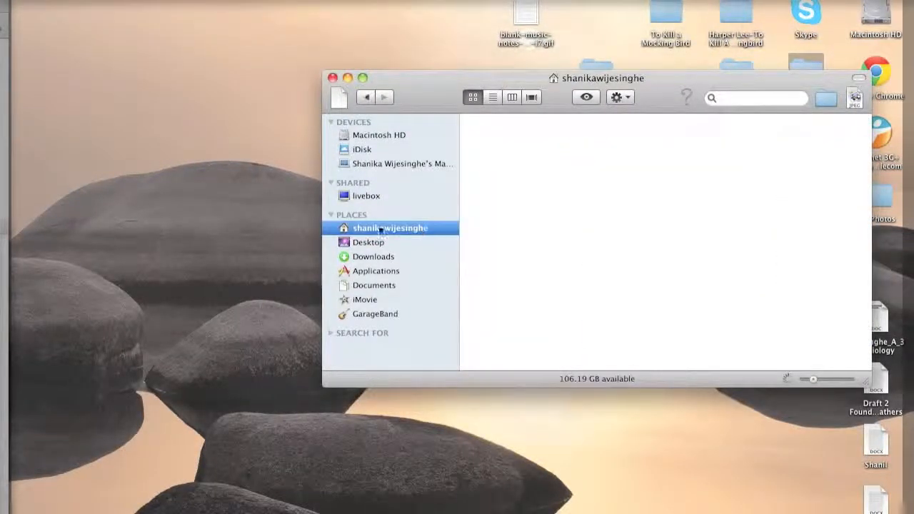
pyautogui.doubleClick(522, 232)
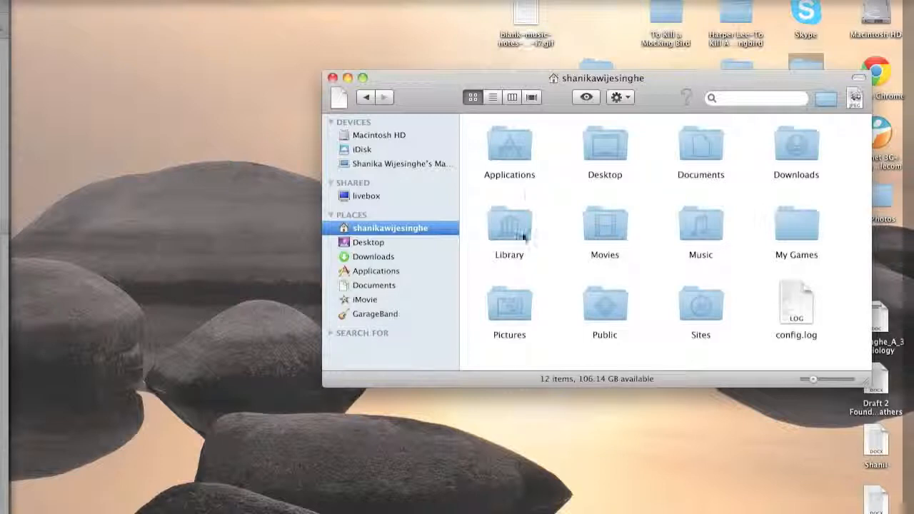
pyautogui.doubleClick(564, 147)
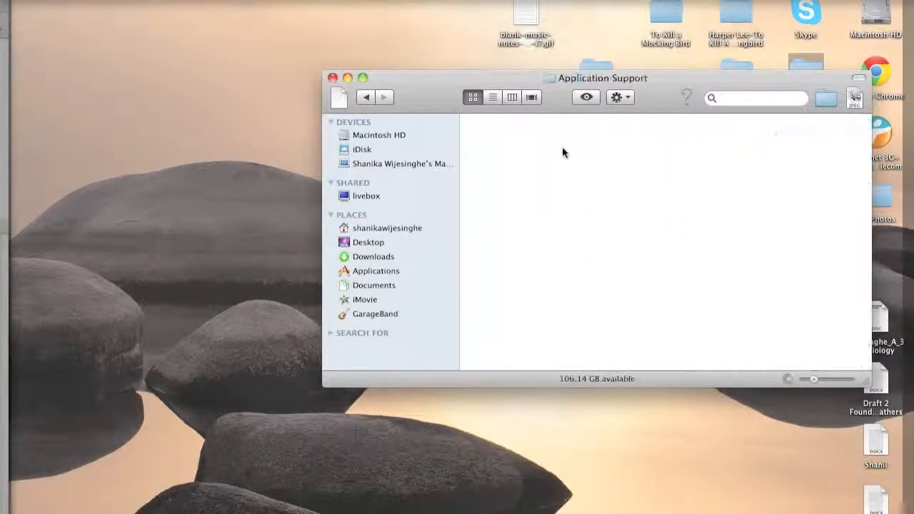
pyautogui.scroll(-10, 572, 165)
pyautogui.doubleClick(511, 132)
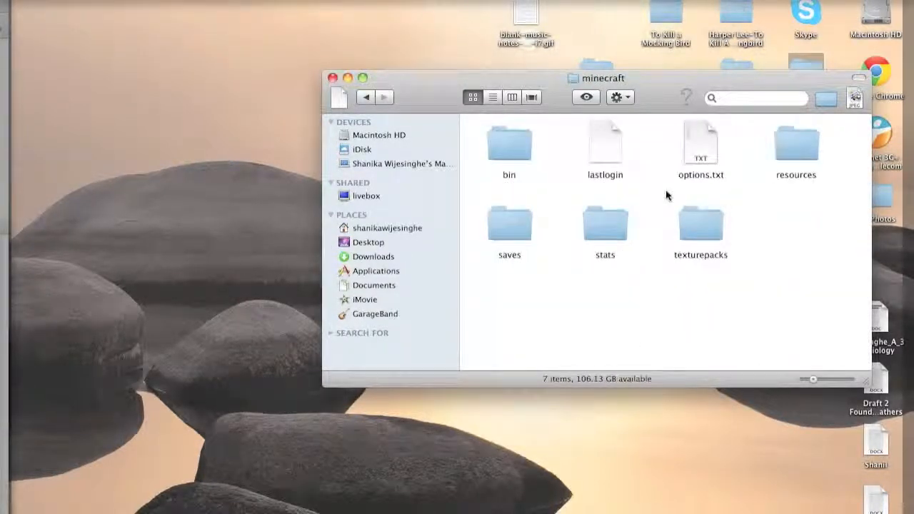
# Open the minecraft folder inside bin and arrange its contents by kind.
pyautogui.doubleClick(510, 149)
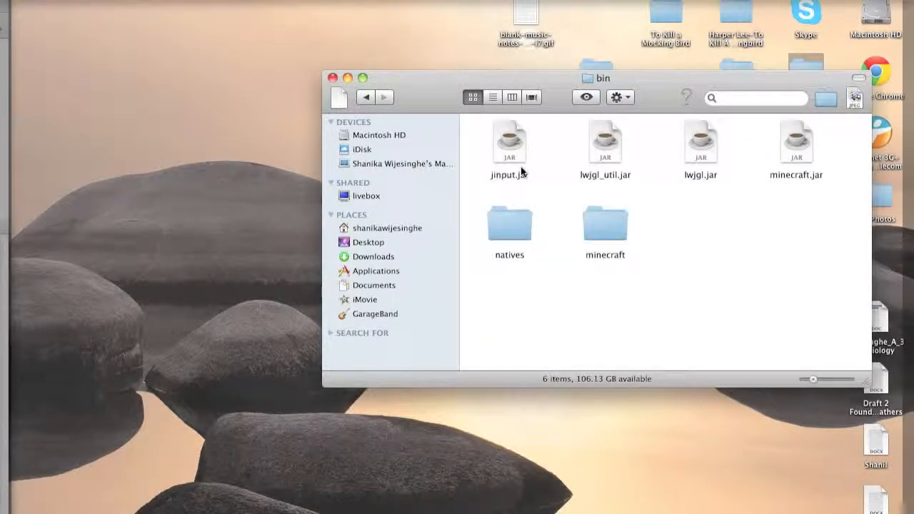
pyautogui.doubleClick(614, 218)
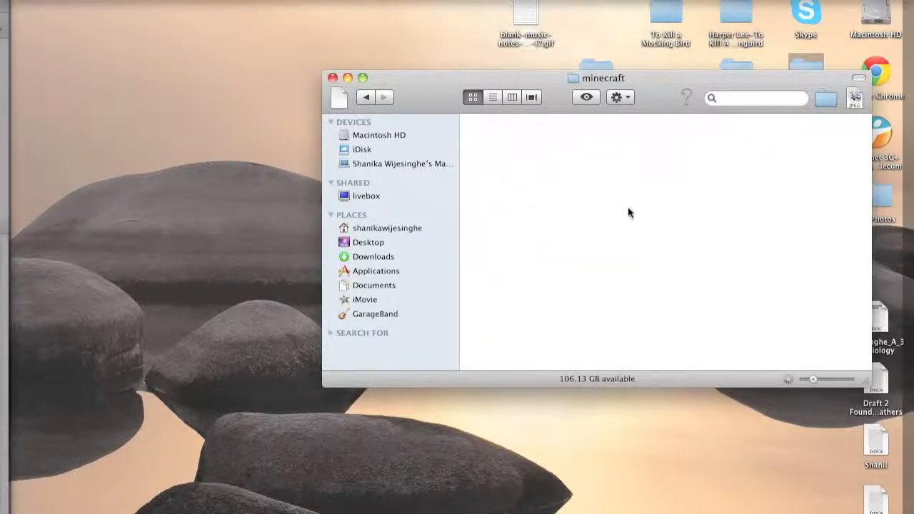
pyautogui.click(632, 100)
pyautogui.moveTo(683, 197)
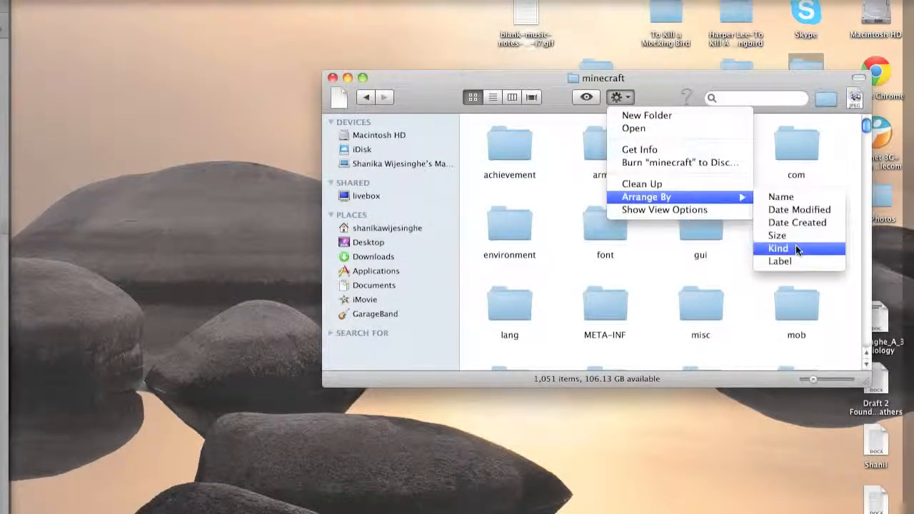
pyautogui.click(795, 245)
pyautogui.click(677, 241)
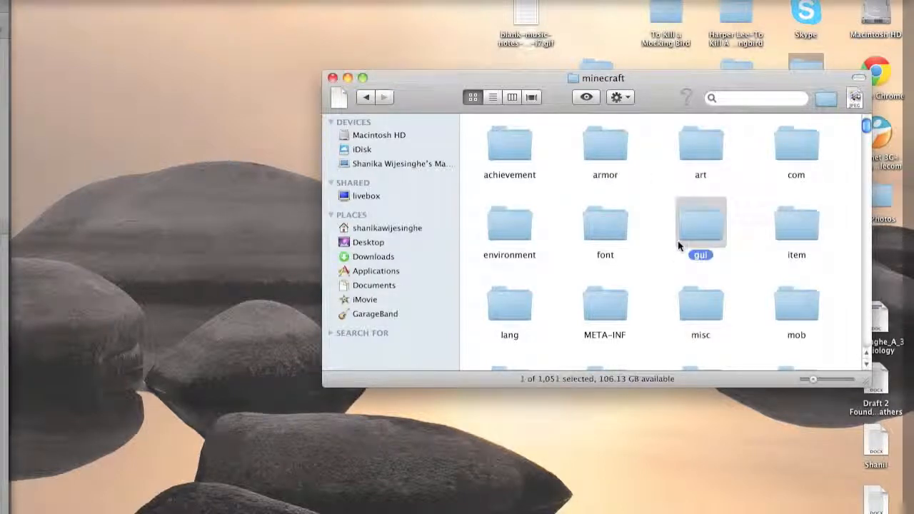
pyautogui.doubleClick(677, 241)
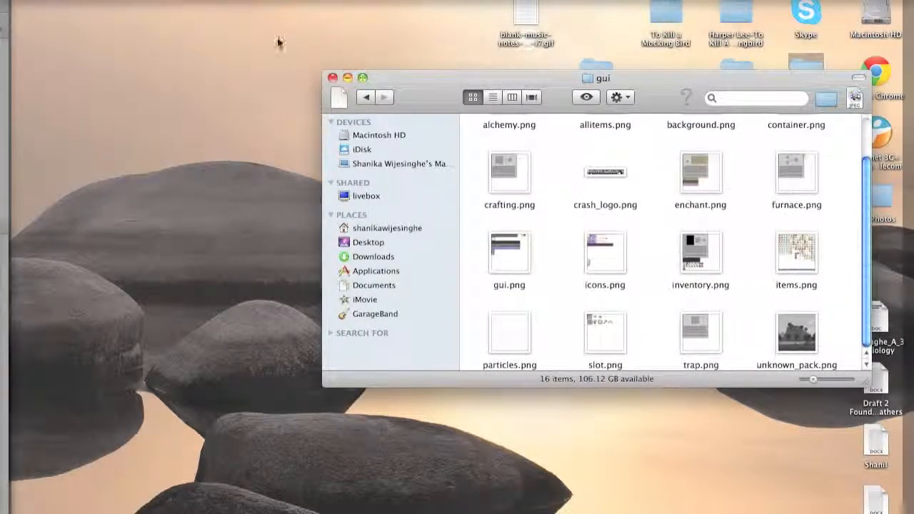
pyautogui.click(365, 97)
pyautogui.scroll(-2, 511, 150)
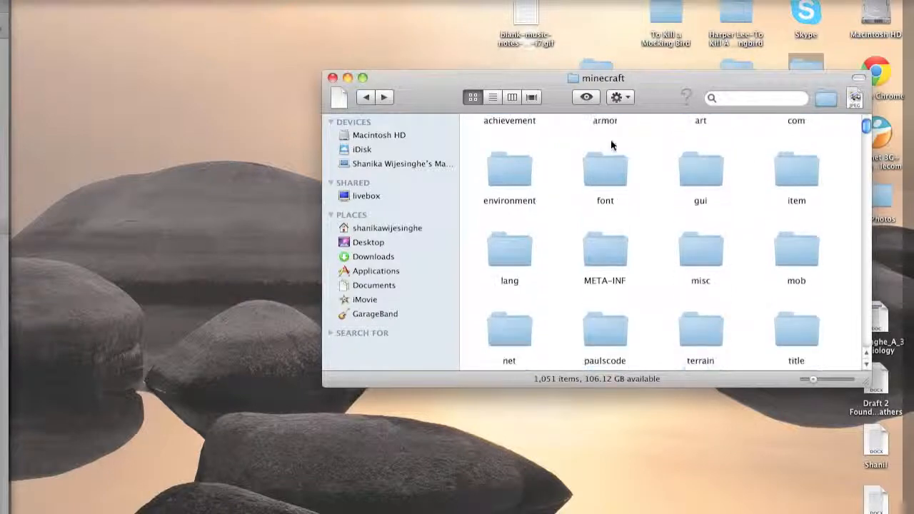
pyautogui.click(599, 100)
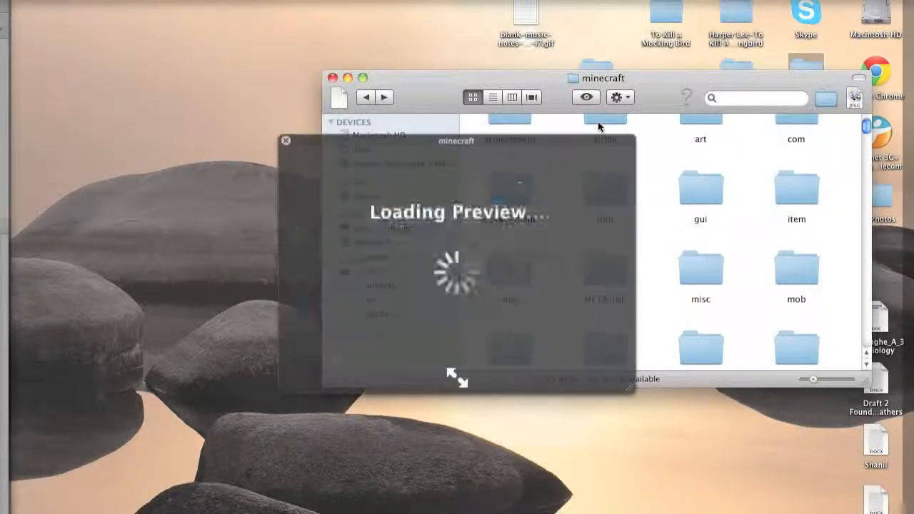
pyautogui.click(285, 140)
# Open the armor folder and select the diamond_1.png and diamond_2.png textures.
pyautogui.doubleClick(603, 116)
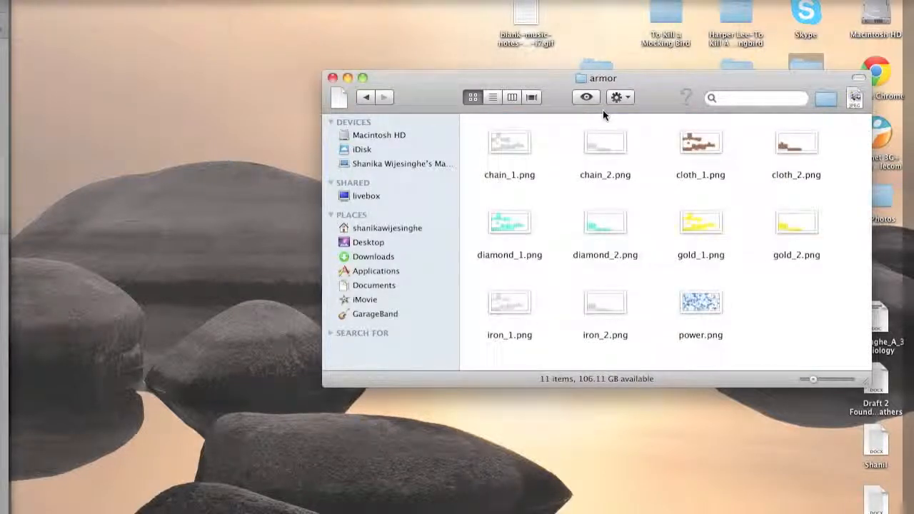
pyautogui.moveTo(475, 196); pyautogui.dragTo(663, 245)
pyautogui.click(657, 243)
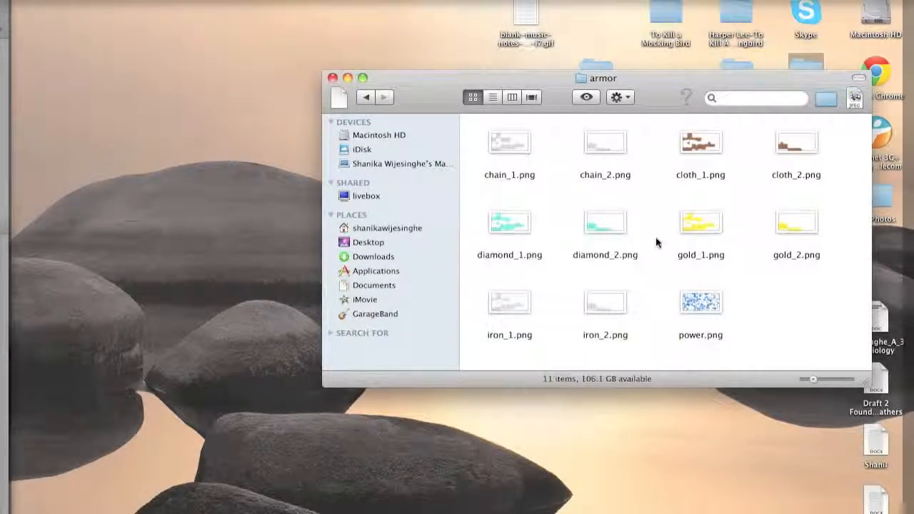
pyautogui.moveTo(460, 217); pyautogui.dragTo(621, 229)
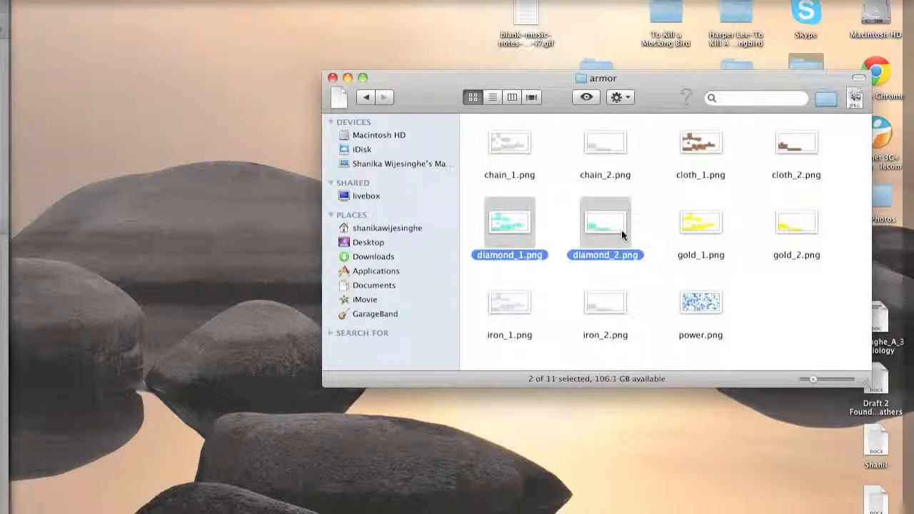
# Close the Finder window and switch to diamond_1.png in Photoshop.
pyautogui.click(332, 77)
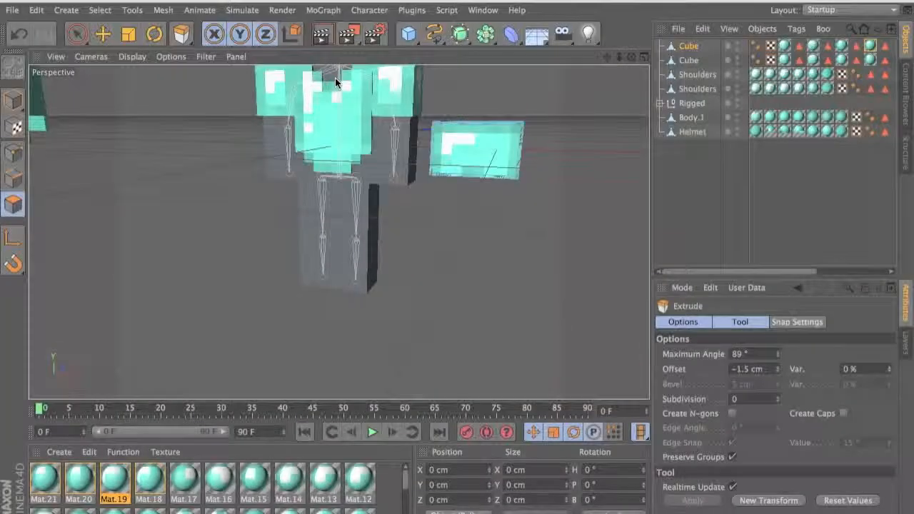
pyautogui.press('F9')
pyautogui.click(453, 357)
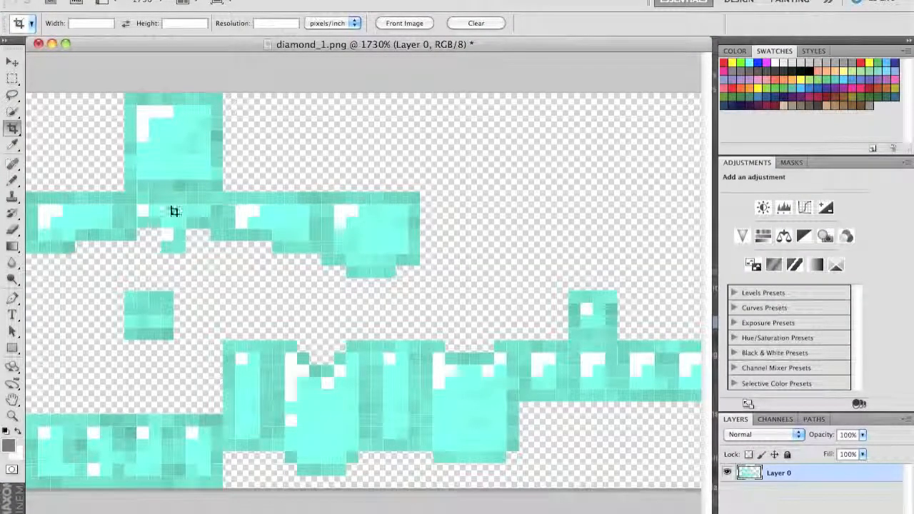
# Try cropping the texture to the helmet's front face, including the transparent area beneath it, and undo the crop.
pyautogui.moveTo(143, 209); pyautogui.dragTo(216, 249)
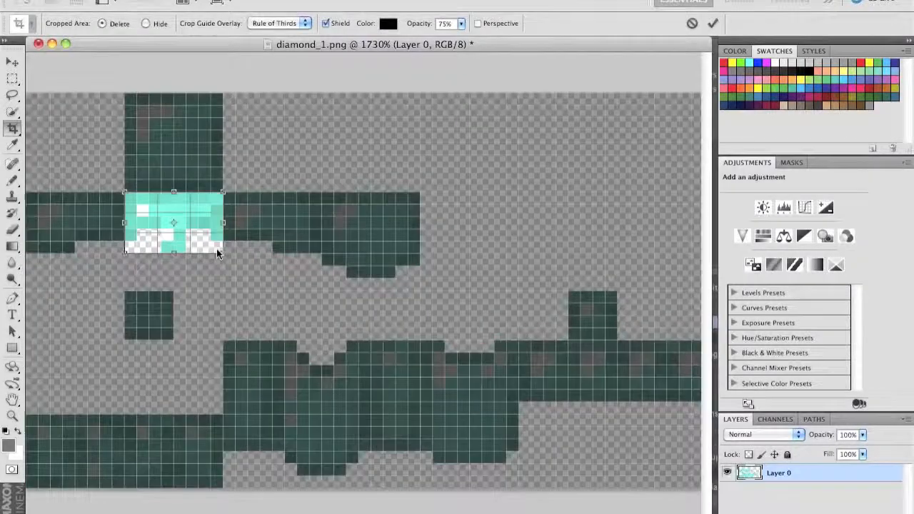
pyautogui.press('Escape')
pyautogui.moveTo(125, 192); pyautogui.dragTo(220, 242)
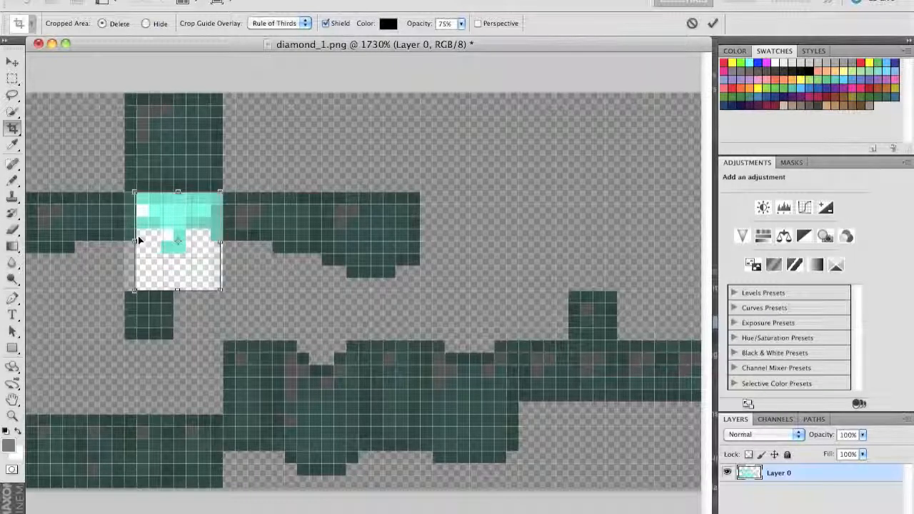
pyautogui.moveTo(139, 240); pyautogui.dragTo(125, 226)
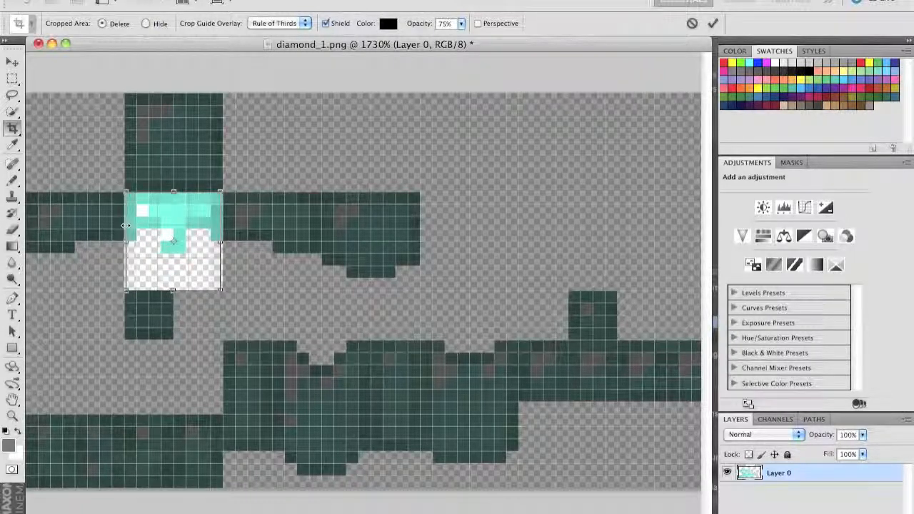
pyautogui.press('Return')
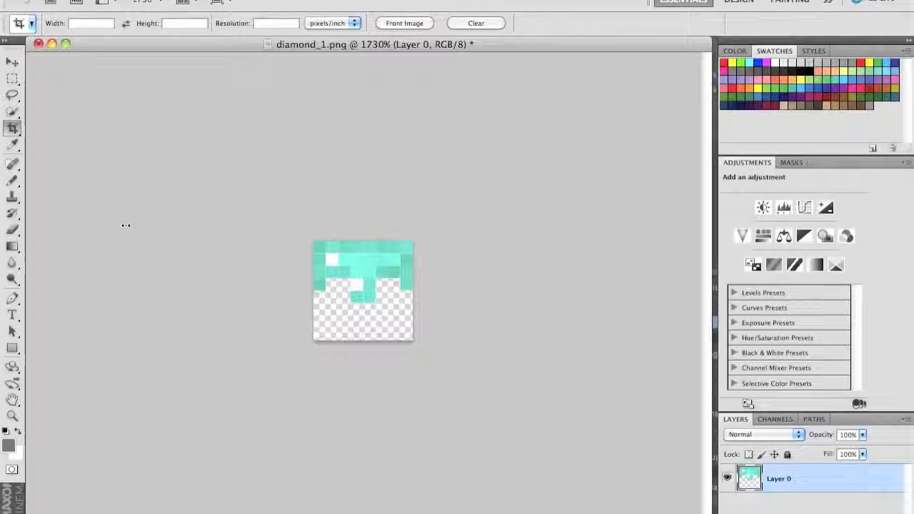
pyautogui.press('super+z')
# Mark the helmet's side, top and back faces in turn as crop areas, cancelling each one.
pyautogui.moveTo(224, 192); pyautogui.dragTo(314, 278)
pyautogui.press('Escape')
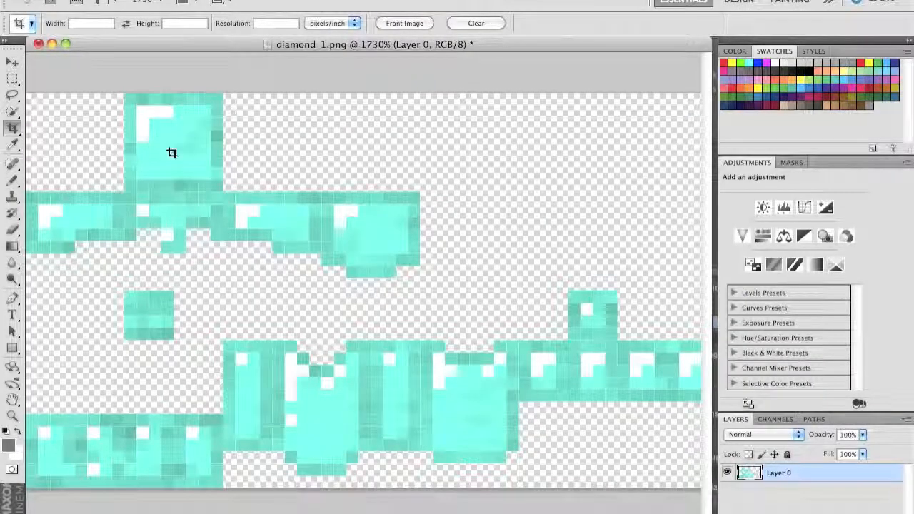
pyautogui.moveTo(161, 155); pyautogui.dragTo(209, 104)
pyautogui.press('Escape')
pyautogui.moveTo(332, 198); pyautogui.dragTo(419, 290)
pyautogui.press('Escape')
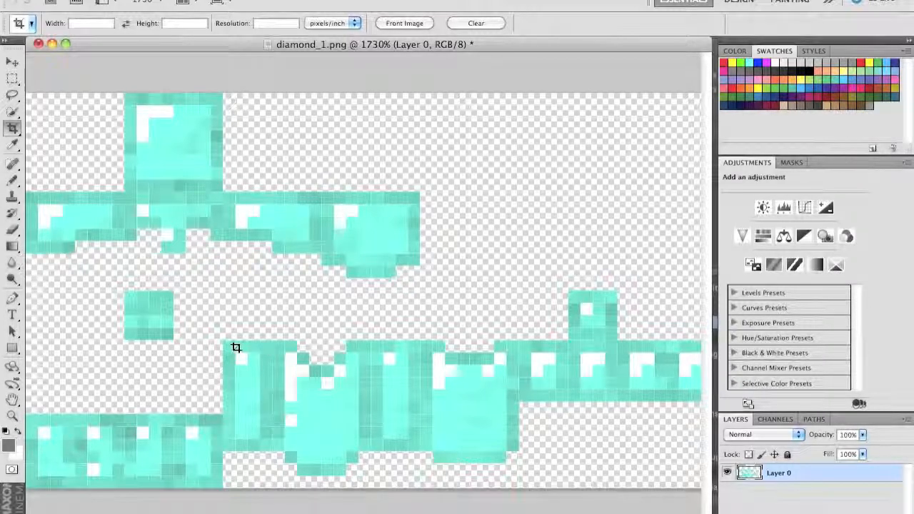
# Mark the chestplate's front, back and top areas in turn as crop areas, cancelling each, and leave the layer opacity at 100%.
pyautogui.moveTo(298, 350); pyautogui.dragTo(362, 471)
pyautogui.press('Escape')
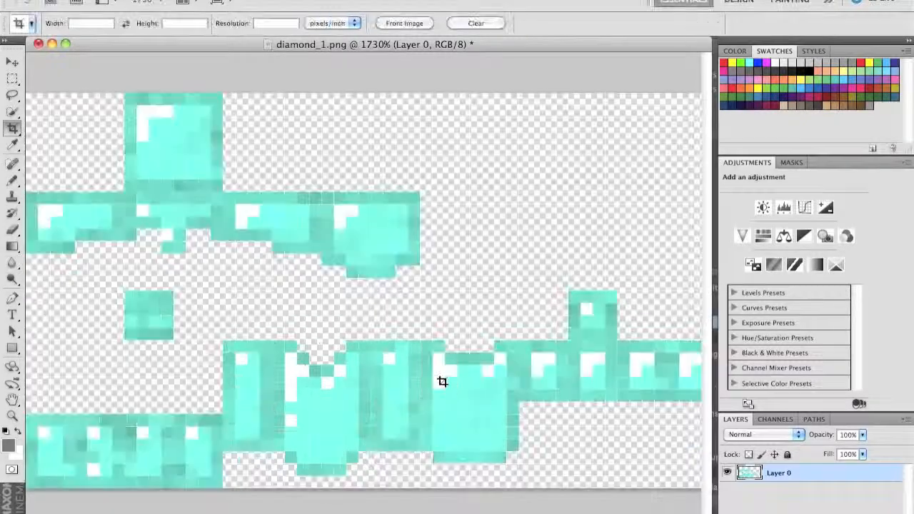
pyautogui.moveTo(504, 415); pyautogui.dragTo(512, 465)
pyautogui.press('Escape')
pyautogui.moveTo(370, 346); pyautogui.dragTo(418, 302)
pyautogui.press('Escape')
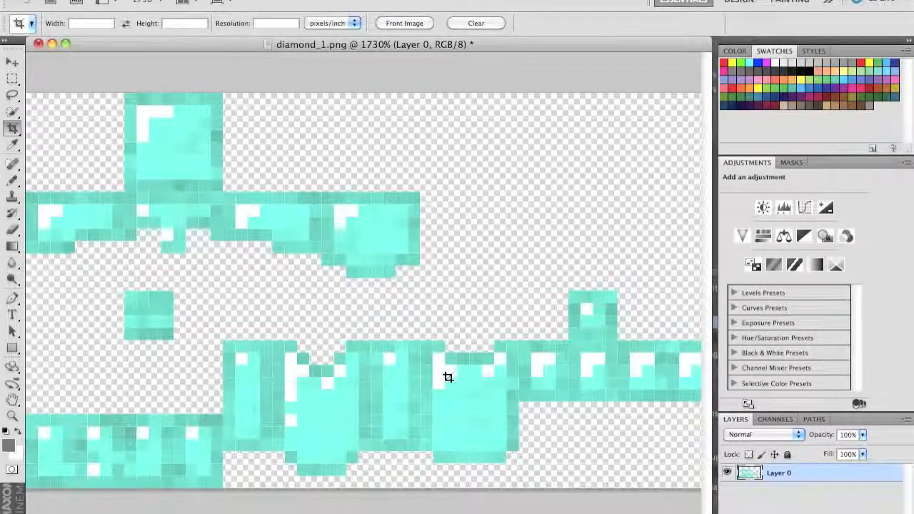
pyautogui.press('1')
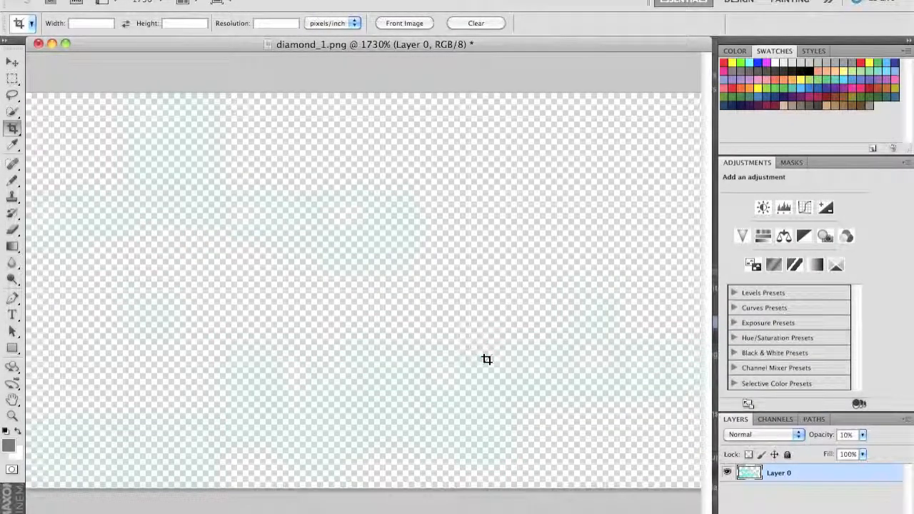
pyautogui.press('0')
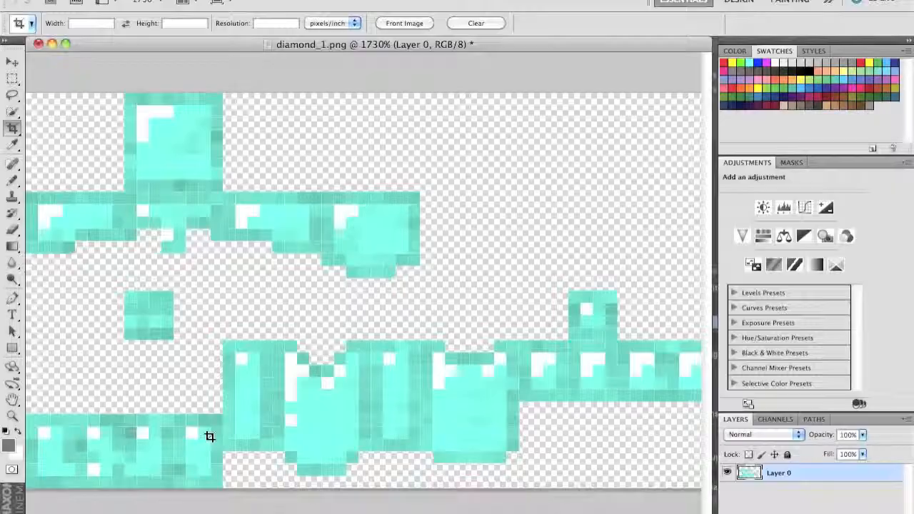
# Look at the diamond armour reference image in the browser, and return to diamond_1.png in Photoshop.
pyautogui.press('F3')
pyautogui.click(230, 123)
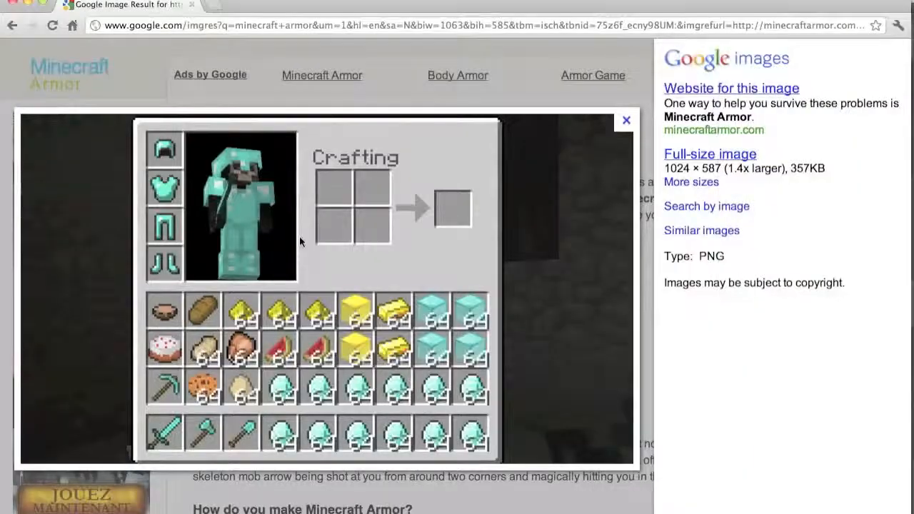
pyautogui.press('F3')
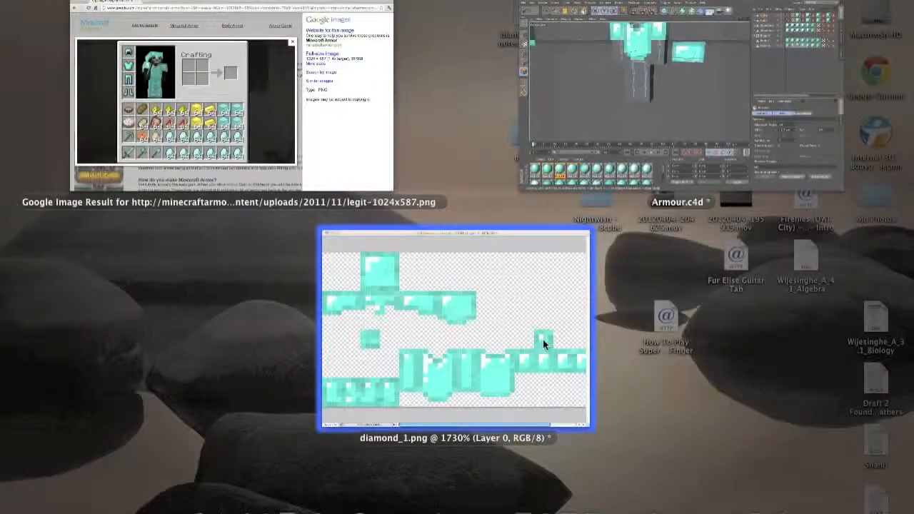
pyautogui.click(367, 273)
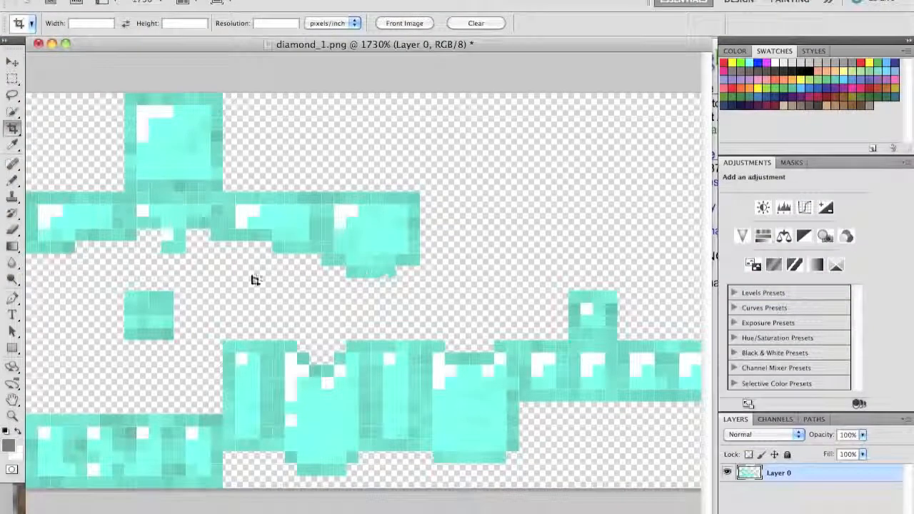
# Crop diamond_1.png to the first side face of the shoulder strip, just before the face beneath its raised top piece.
pyautogui.hscroll(4, 526, 338)
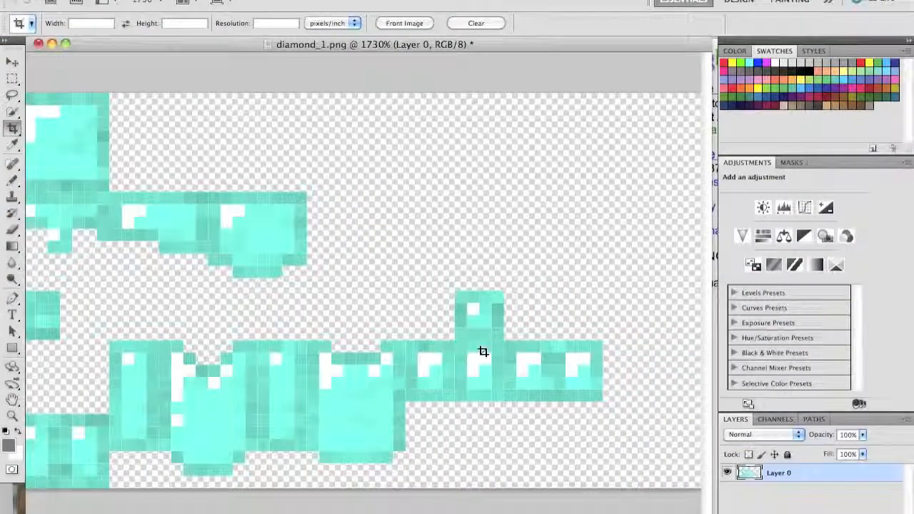
pyautogui.moveTo(452, 400); pyautogui.dragTo(408, 342)
pyautogui.press('Return')
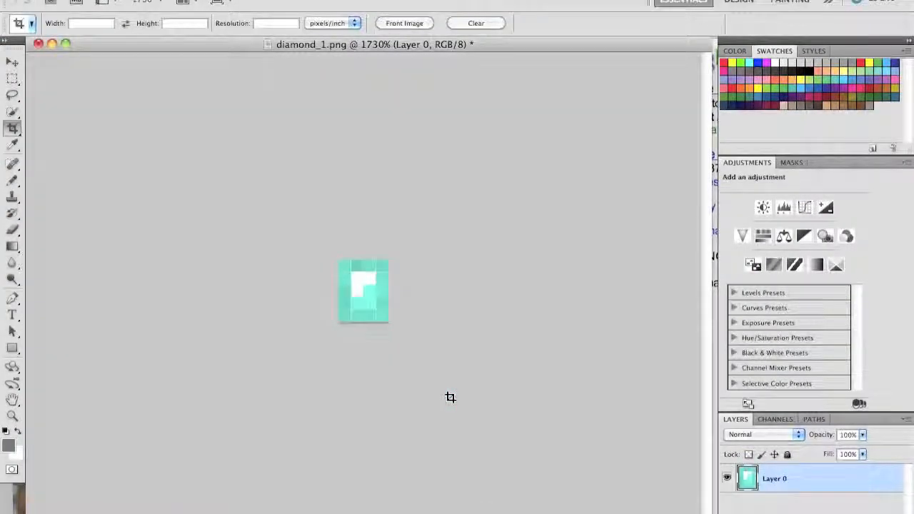
# Flip the canvas of the cropped shoulder face horizontally.
pyautogui.click(223, 1)
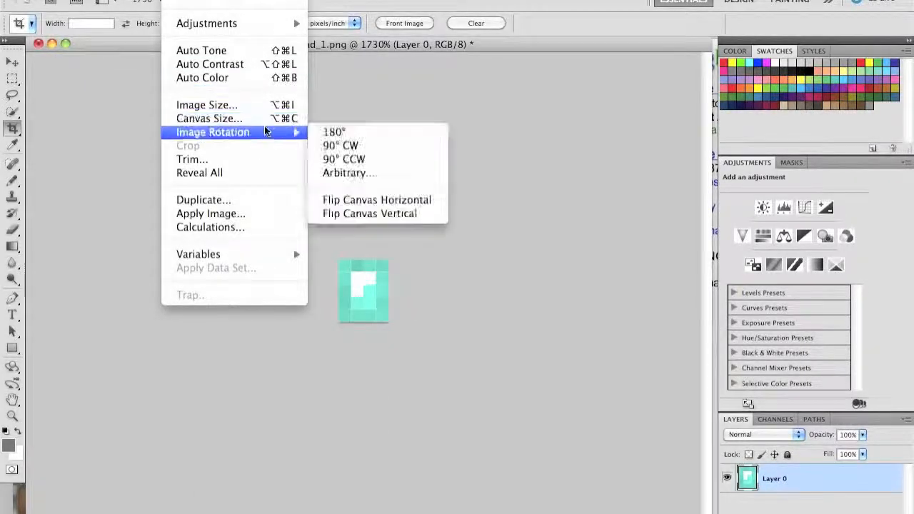
pyautogui.moveTo(266, 132)
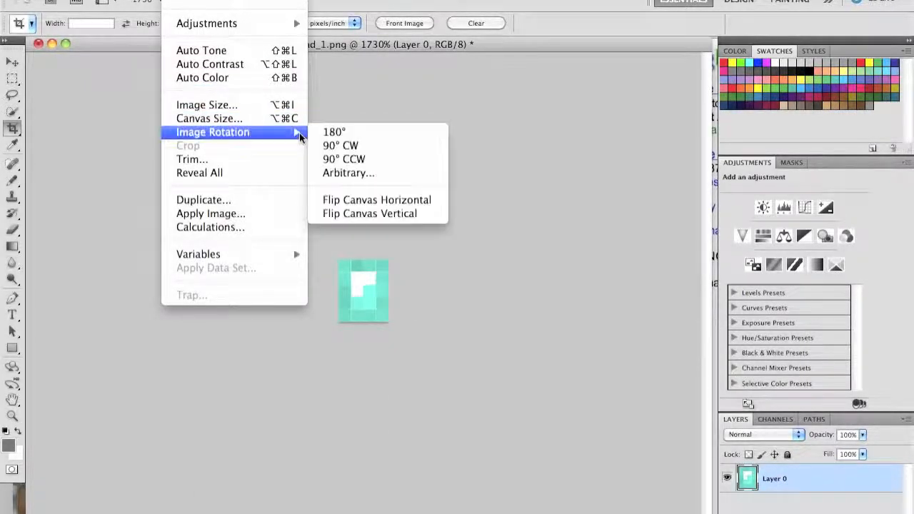
pyautogui.click(383, 201)
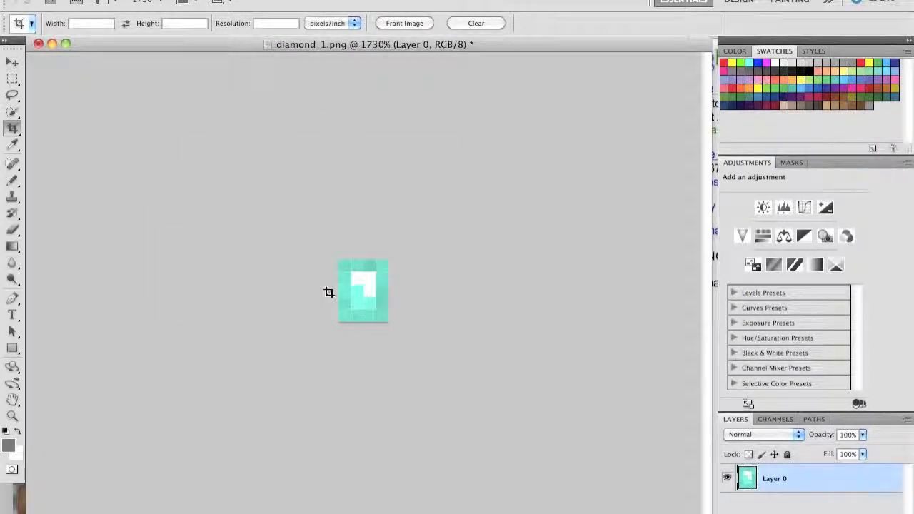
# Undo the horizontal flip and the shoulder crop to restore the full diamond_1.png sheet.
pyautogui.press('super+z')
pyautogui.press('alt+super+z')
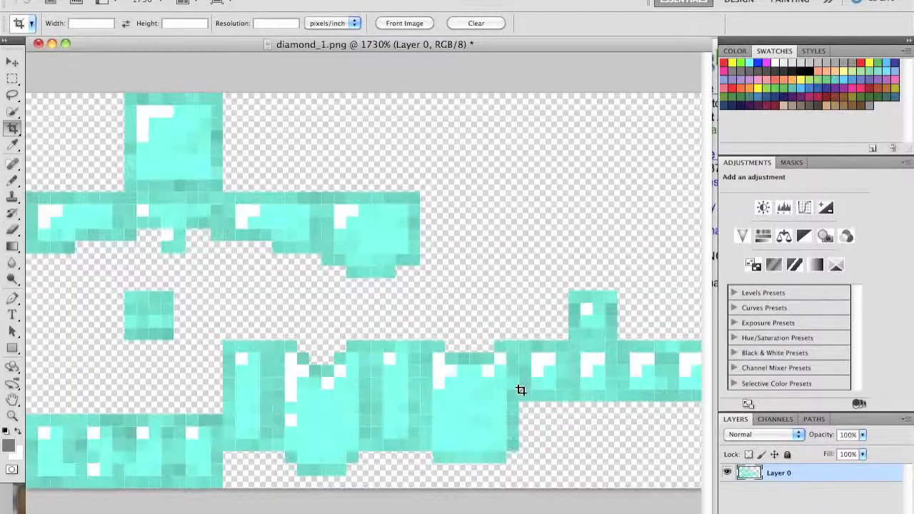
pyautogui.press('1')
pyautogui.press('alt+super+z')
pyautogui.hscroll(3, 634, 365)
pyautogui.hscroll(-3, 634, 365)
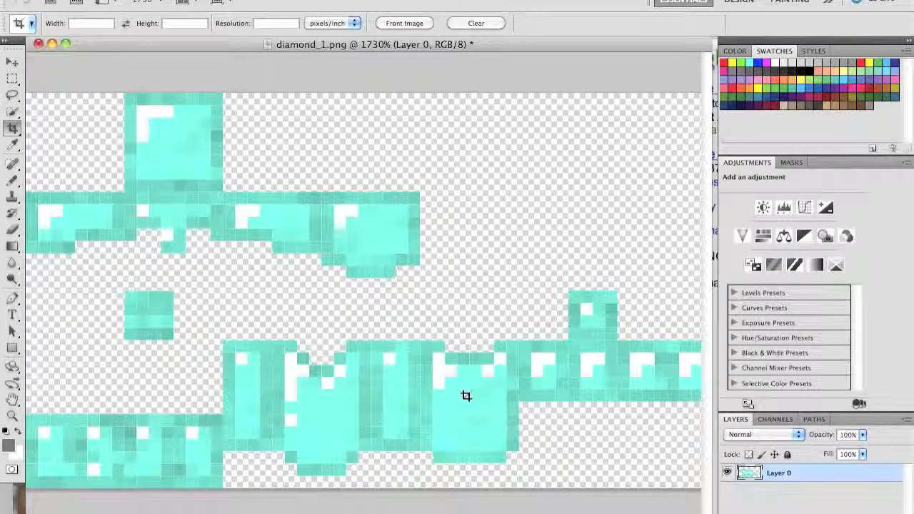
# Open diamond_2.png and fit the whole image in the document window.
pyautogui.click(136, 2)
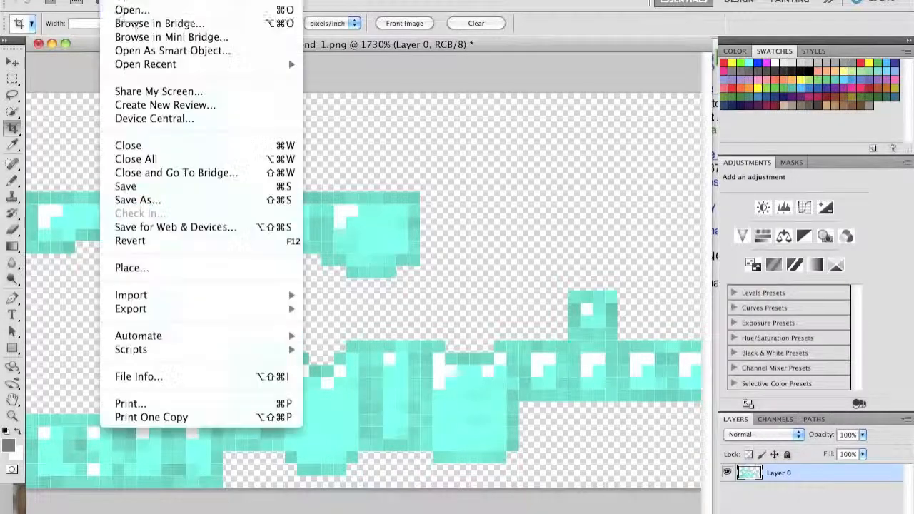
pyautogui.click(135, 11)
pyautogui.scroll(-1, 386, 207)
pyautogui.doubleClick(452, 188)
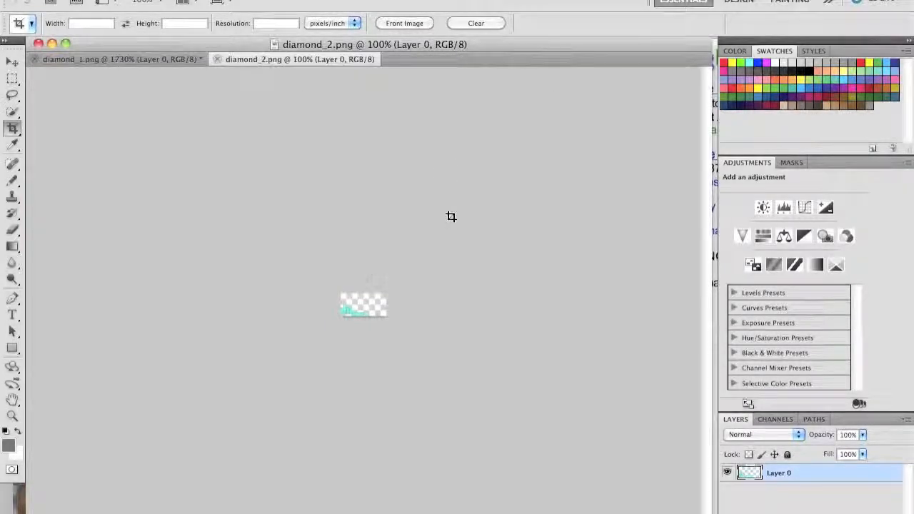
pyautogui.press('super+0')
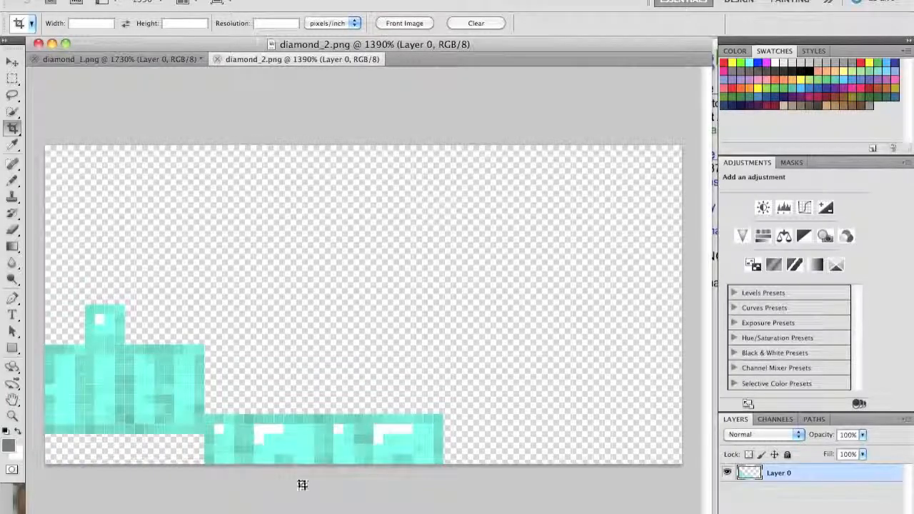
# Look at the diamond armour reference image in the browser, and return to diamond_2.png in Photoshop.
pyautogui.press('F9')
pyautogui.click(279, 94)
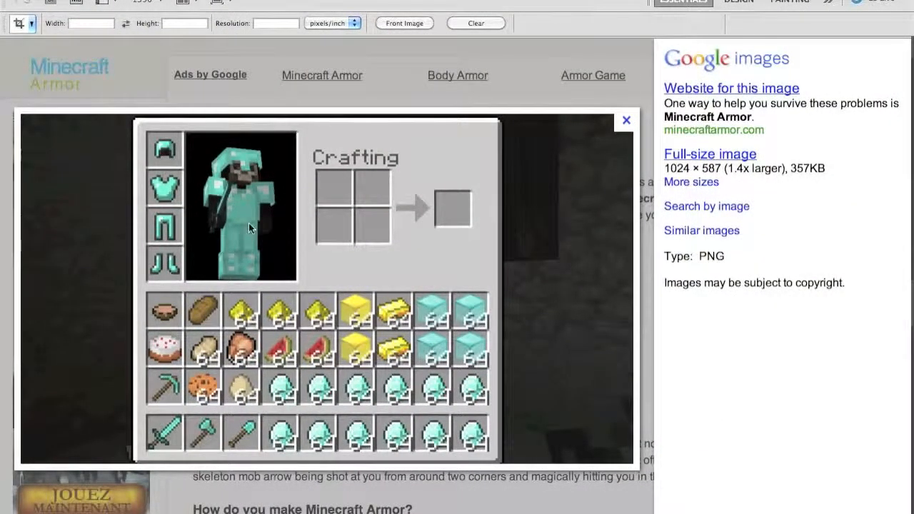
pyautogui.press('F9')
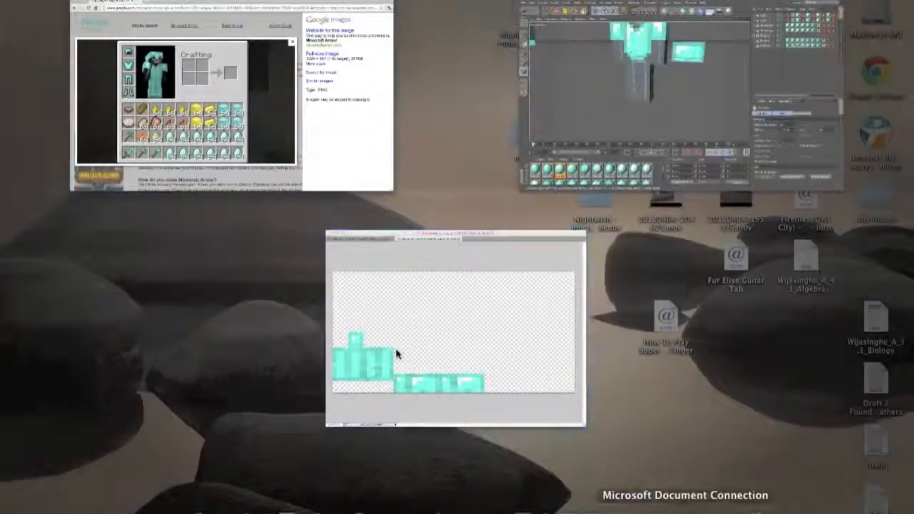
pyautogui.click(396, 353)
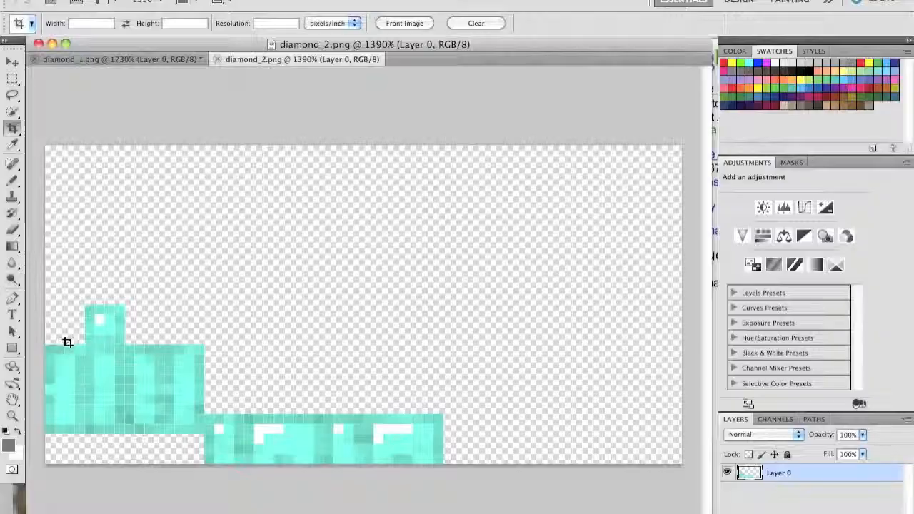
# Switch to Armour.c4d in Cinema 4D and examine the armour model and the helmet from the front and underneath.
pyautogui.press('F9')
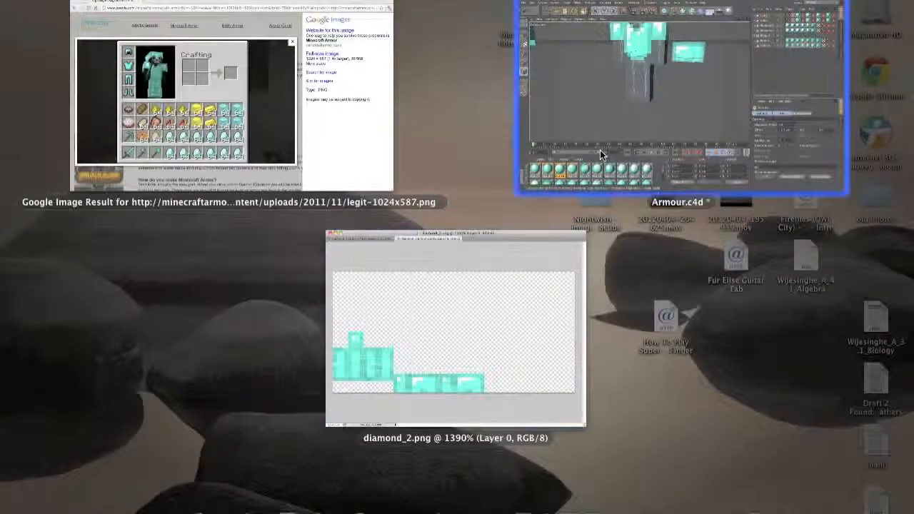
pyautogui.click(600, 150)
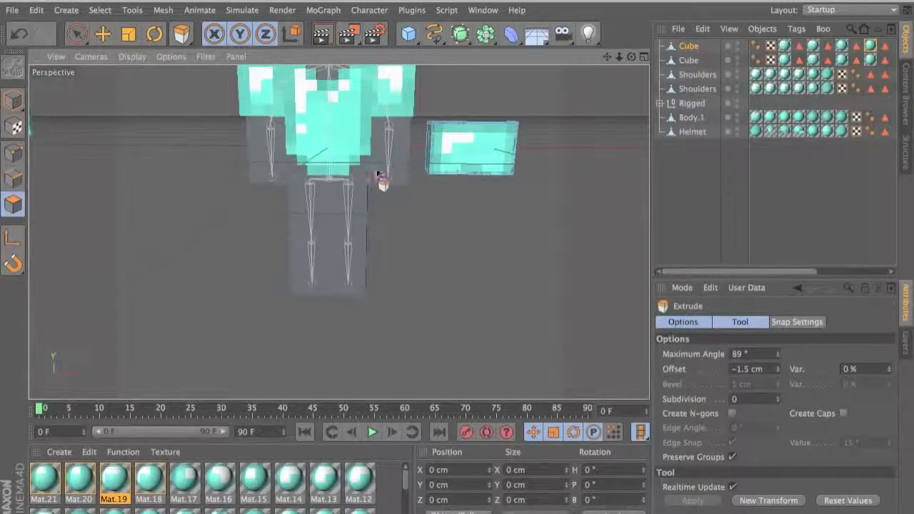
pyautogui.scroll(-5, 303, 170)
pyautogui.keyDown('alt'); pyautogui.moveTo(304, 169); pyautogui.dragTo(483, 189); pyautogui.keyUp('alt')
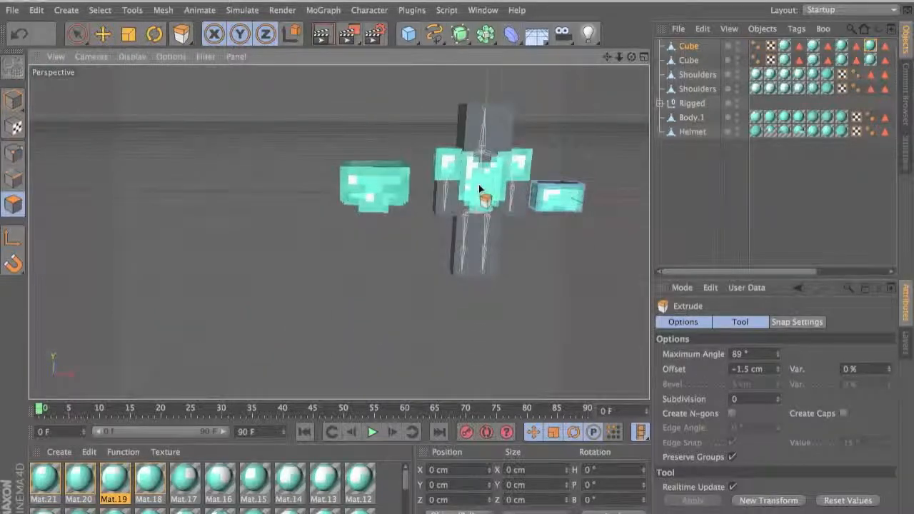
pyautogui.scroll(5, 482, 189)
pyautogui.keyDown('alt'); pyautogui.moveTo(381, 183); pyautogui.dragTo(379, 123); pyautogui.keyUp('alt')
pyautogui.scroll(2, 378, 124)
pyautogui.scroll(5, 381, 234)
pyautogui.keyDown('alt'); pyautogui.moveTo(381, 234); pyautogui.dragTo(407, 186); pyautogui.keyUp('alt')
pyautogui.click(336, 45)
pyautogui.keyDown('alt'); pyautogui.moveTo(425, 157); pyautogui.dragTo(323, 205); pyautogui.keyUp('alt')
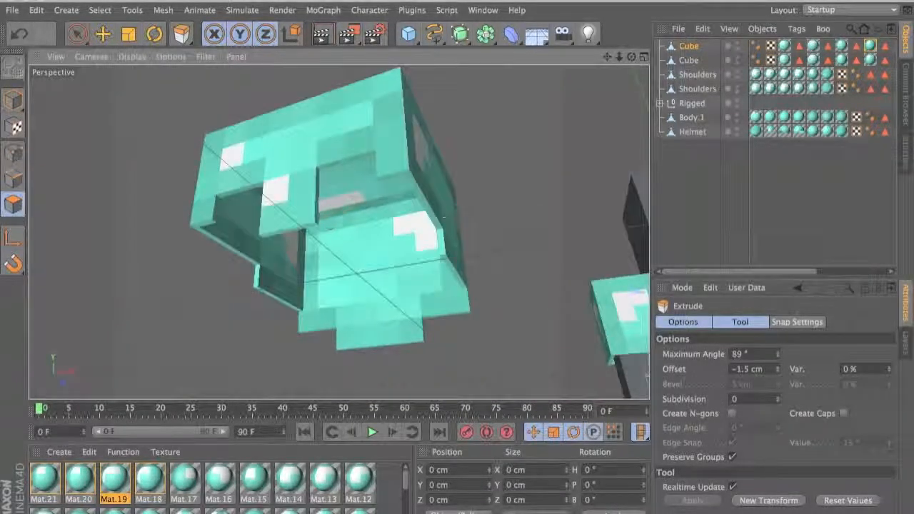
# Select the Helmet object and look at its polygon grid from the front.
pyautogui.click(686, 131)
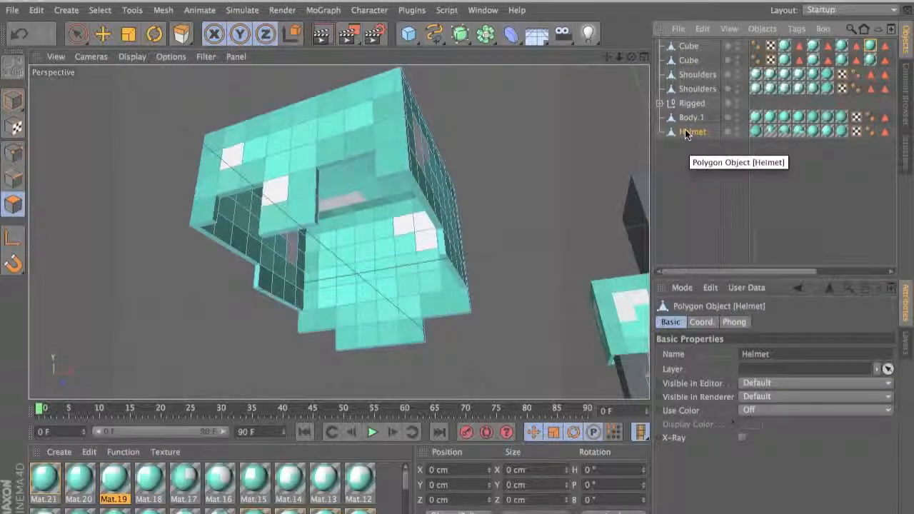
pyautogui.keyDown('alt'); pyautogui.moveTo(452, 224); pyautogui.dragTo(531, 306); pyautogui.keyUp('alt')
pyautogui.scroll(-2, 475, 209)
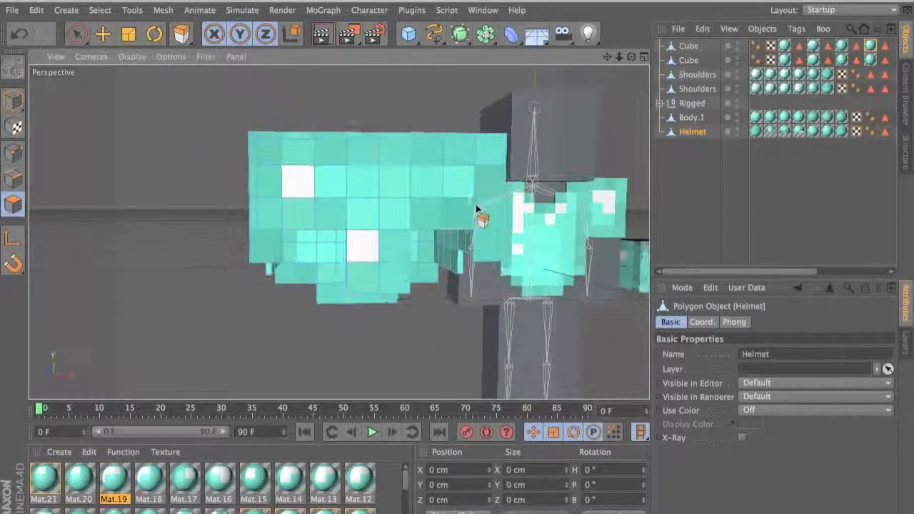
pyautogui.keyDown('alt'); pyautogui.moveTo(536, 237); pyautogui.dragTo(324, 243, button='middle'); pyautogui.keyUp('alt')
# Return to diamond_1.png in Photoshop and crop it to the helmet's front face as an 8 by 8 pixel square.
pyautogui.press('F3')
pyautogui.click(459, 293)
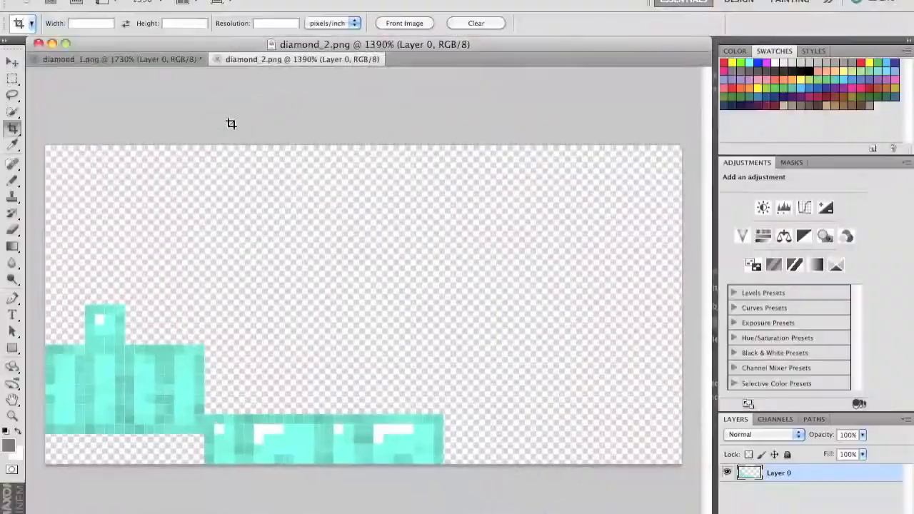
pyautogui.click(110, 63)
pyautogui.rightClick(281, 267)
pyautogui.click(171, 240)
pyautogui.keyDown('alt'); pyautogui.scroll(3, 171, 240); pyautogui.keyUp('alt')
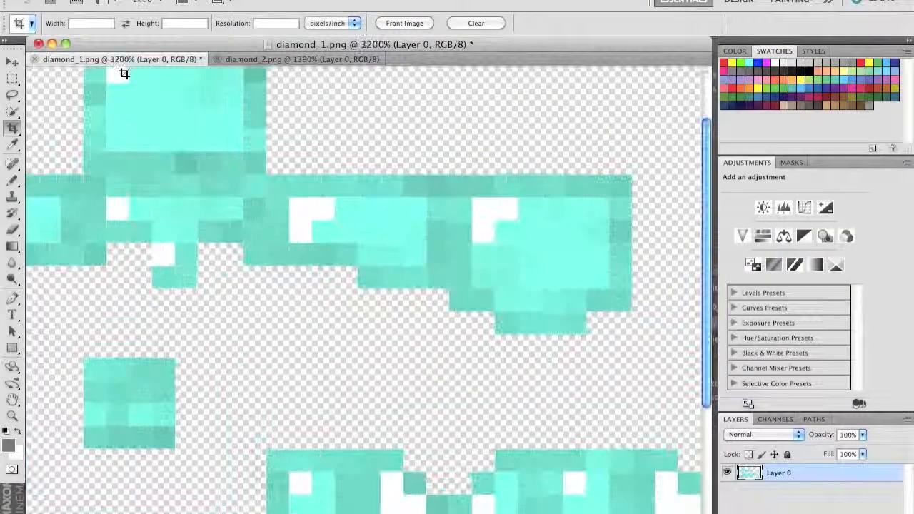
pyautogui.hscroll(-3, 139, 212)
pyautogui.moveTo(165, 175); pyautogui.dragTo(178, 190)
pyautogui.press('Escape')
pyautogui.press('Return')
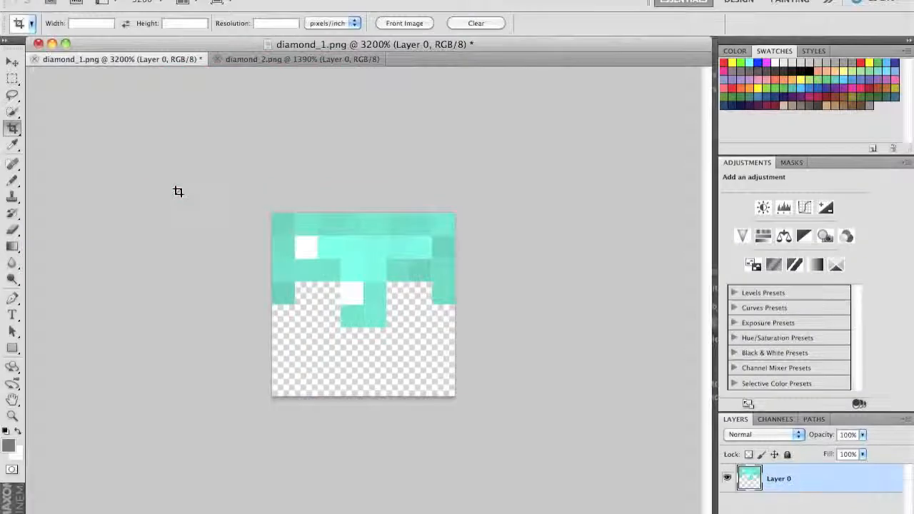
# Check the cropped face's pixel dimensions without resizing it, and undo the crop.
pyautogui.press('super+alt+i')
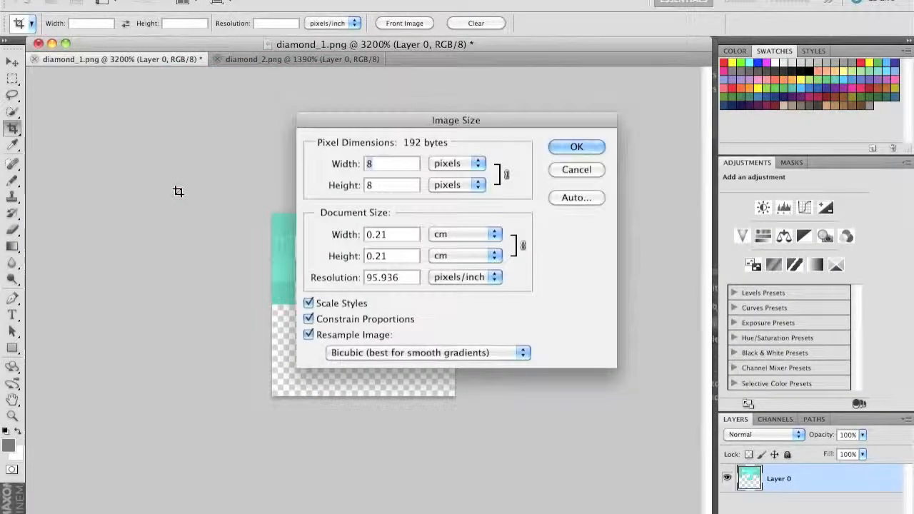
pyautogui.click(190, 0)
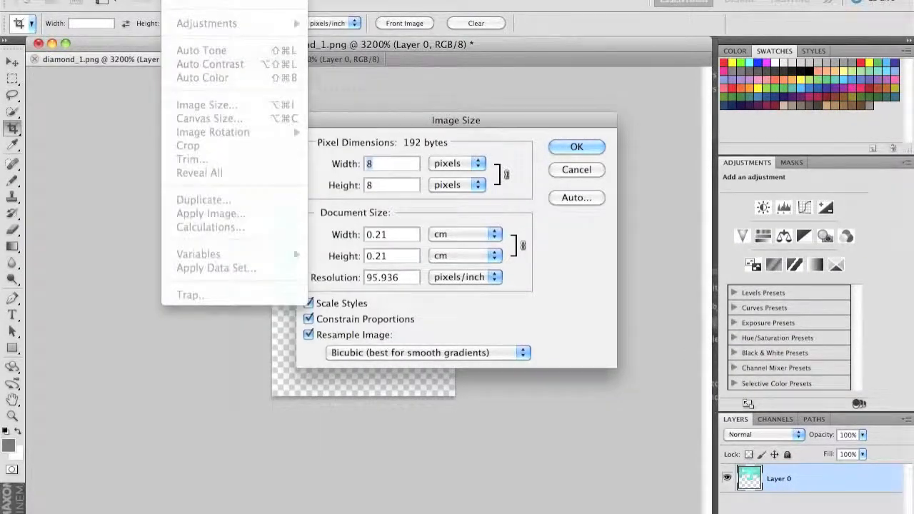
pyautogui.click(541, 157)
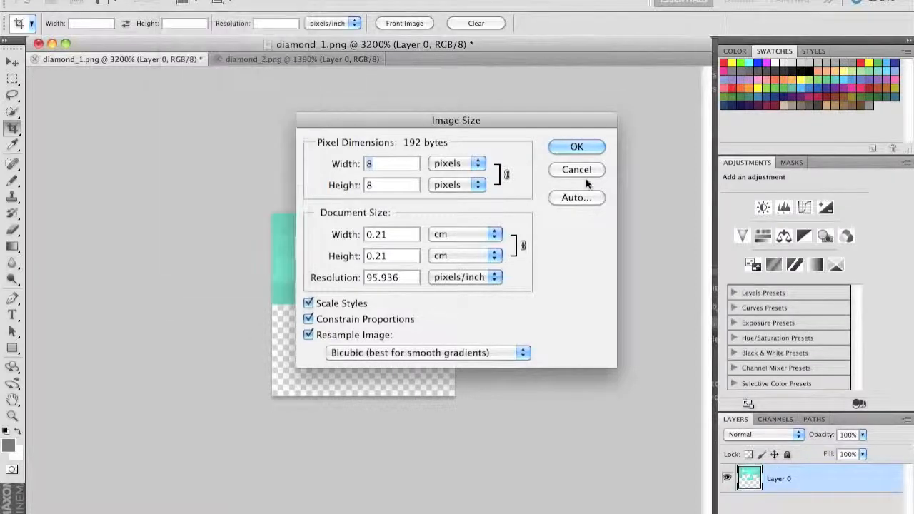
pyautogui.click(564, 170)
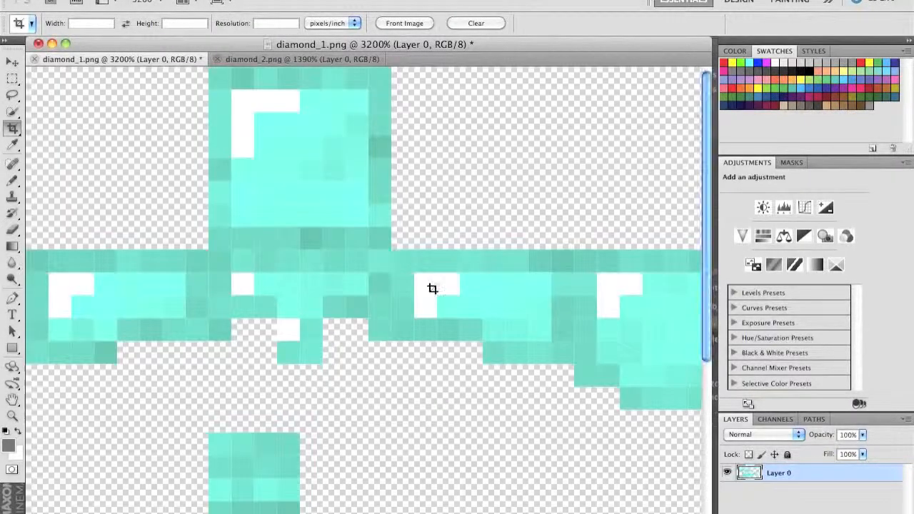
# Switch to Cinema 4D and inspect the color settings of the helmet's front material, Mat.5.
pyautogui.press('F9')
pyautogui.click(553, 113)
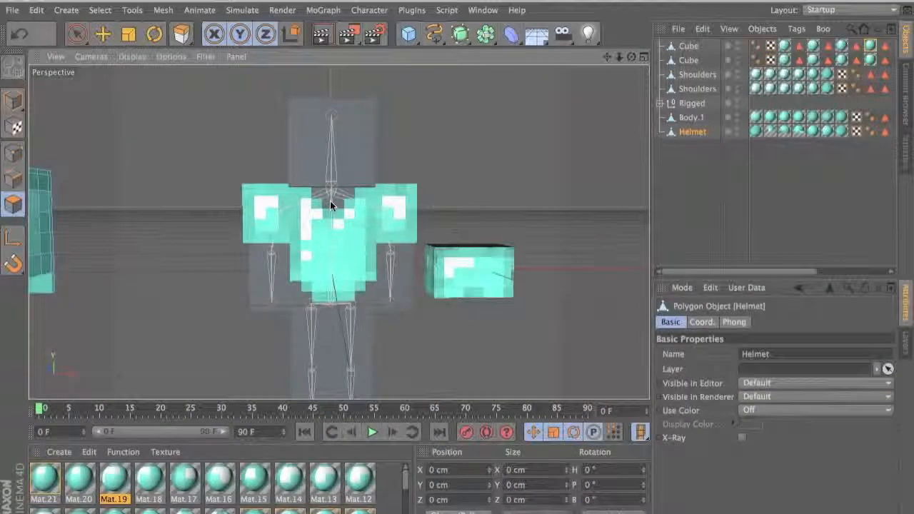
pyautogui.keyDown('alt'); pyautogui.moveTo(276, 230); pyautogui.dragTo(254, 382, button='middle'); pyautogui.keyUp('alt')
pyautogui.scroll(-3, 272, 484)
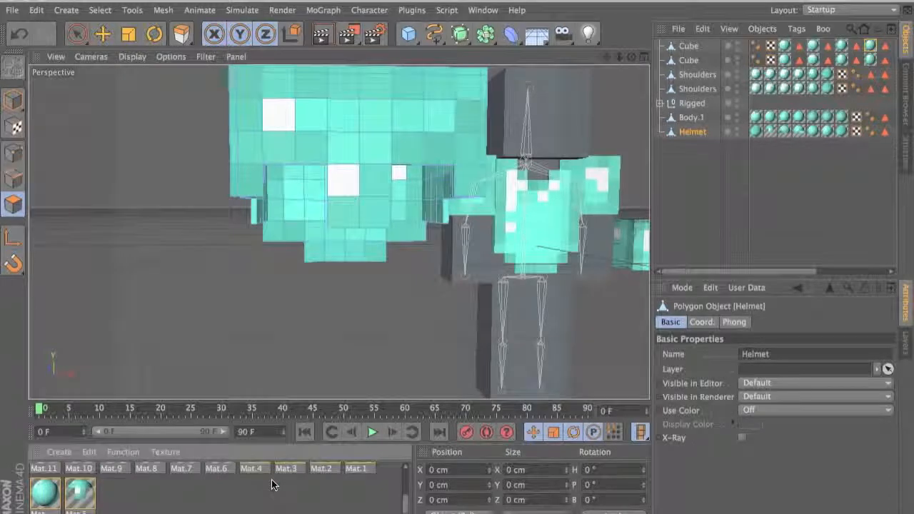
pyautogui.doubleClick(80, 493)
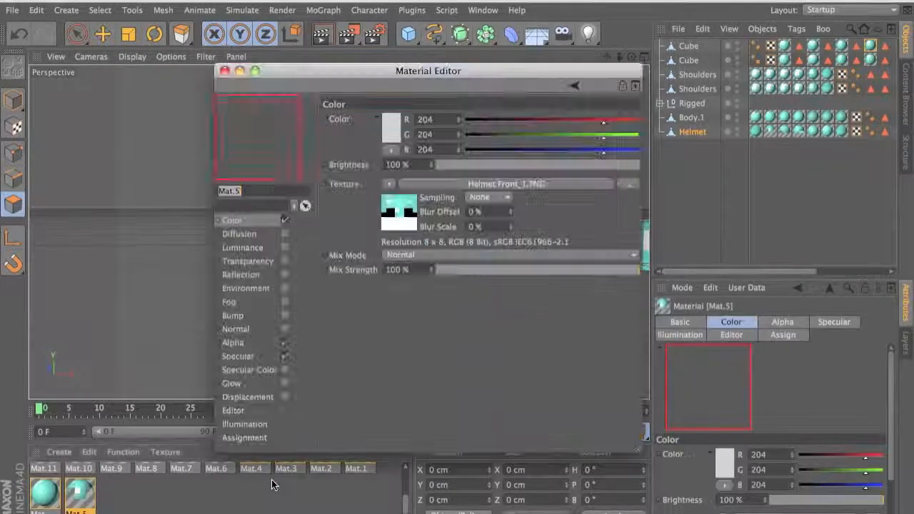
pyautogui.click(224, 70)
# Create a new material with Helmet Front.PNG as its color texture, copied to the project location, and set the sampling to None.
pyautogui.doubleClick(171, 487)
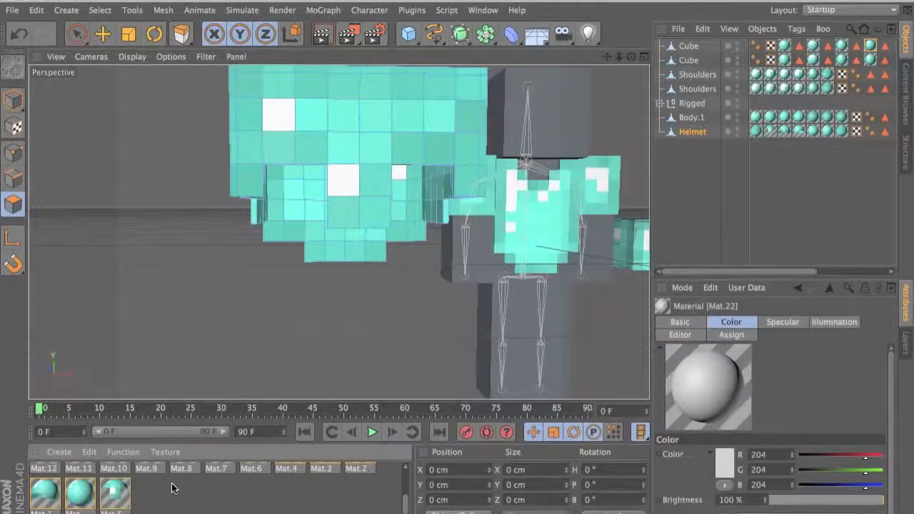
pyautogui.doubleClick(60, 483)
pyautogui.click(447, 185)
pyautogui.doubleClick(464, 199)
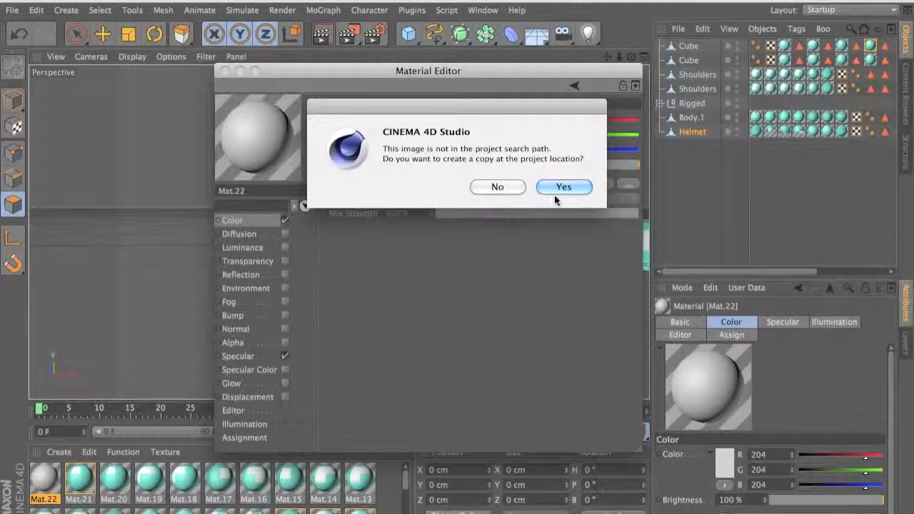
pyautogui.click(557, 189)
pyautogui.click(488, 197)
pyautogui.click(297, 333)
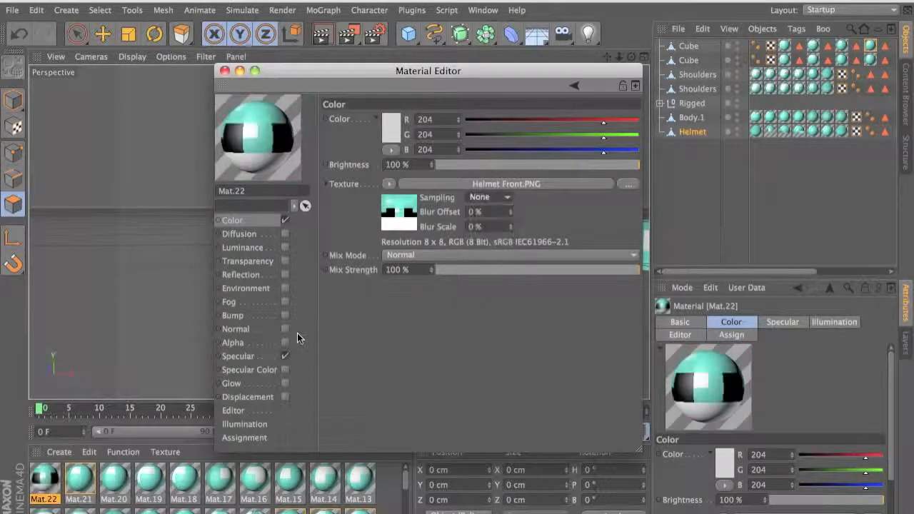
# Enable the new material's alpha channel and copy the Helmet Front.PNG color texture into it, with sampling None.
pyautogui.click(259, 342)
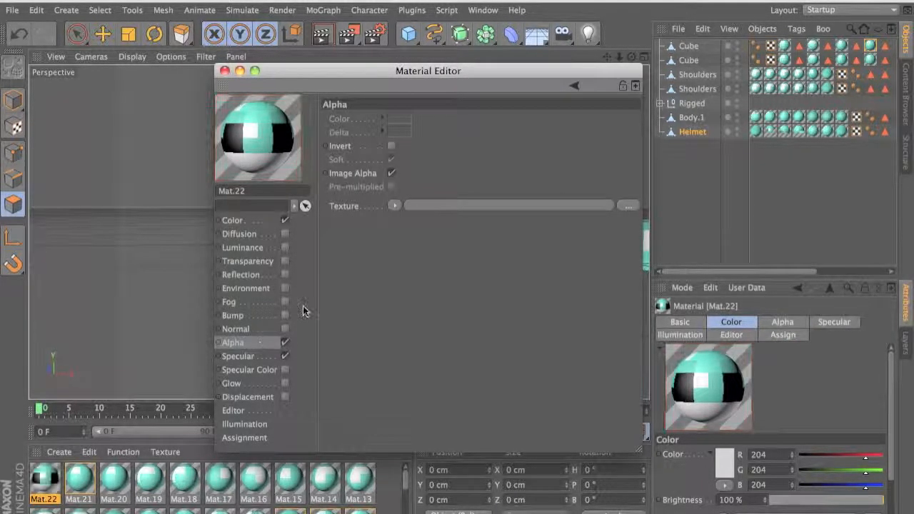
pyautogui.click(264, 214)
pyautogui.rightClick(362, 183)
pyautogui.click(390, 223)
pyautogui.click(250, 328)
pyautogui.click(251, 342)
pyautogui.rightClick(368, 211)
pyautogui.click(395, 267)
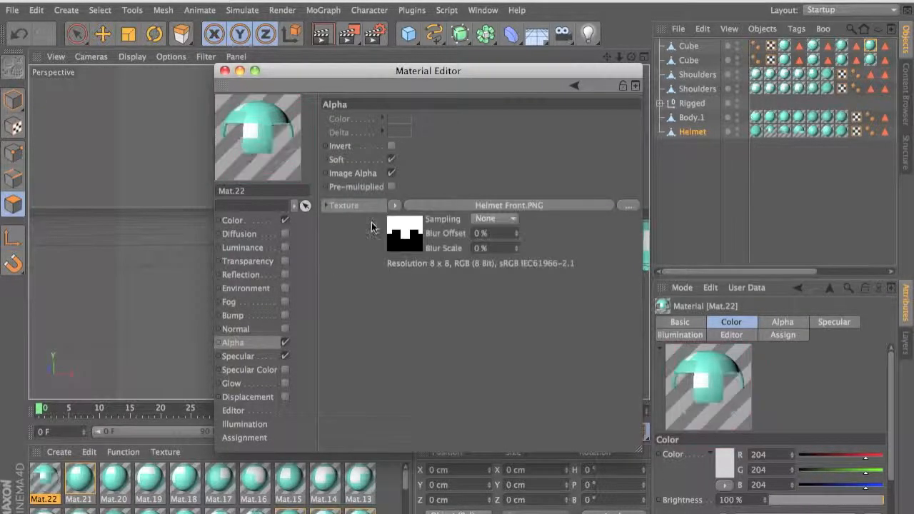
pyautogui.click(493, 219)
pyautogui.click(485, 219)
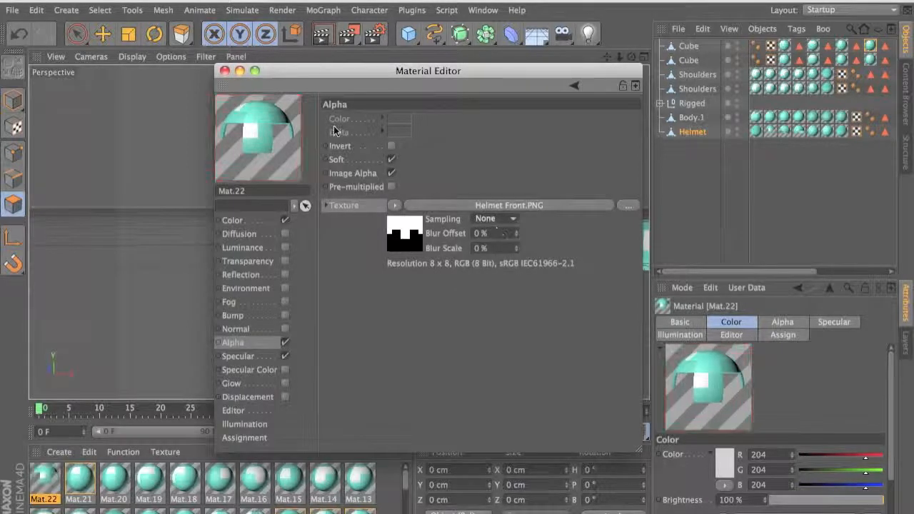
# Close the material's settings and delete the new helmet front material, Mat.22.
pyautogui.click(225, 71)
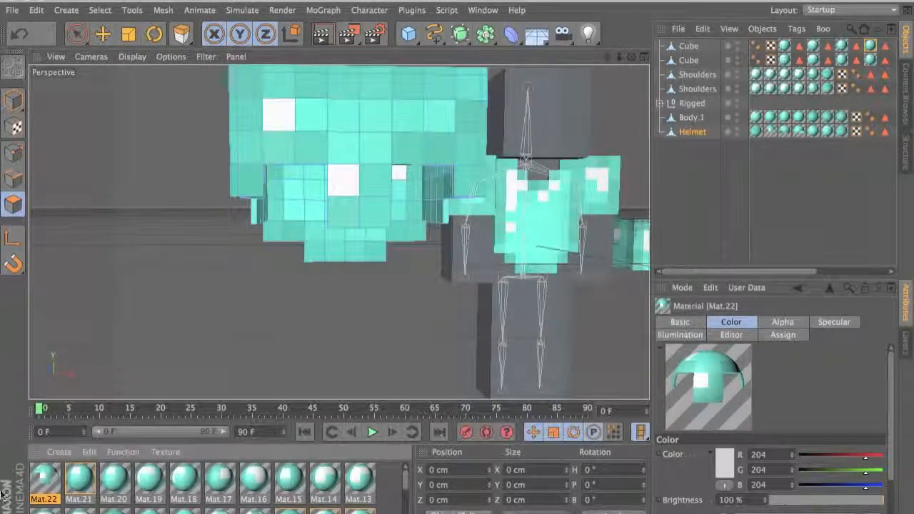
pyautogui.press('Delete')
pyautogui.scroll(-3, 285, 478)
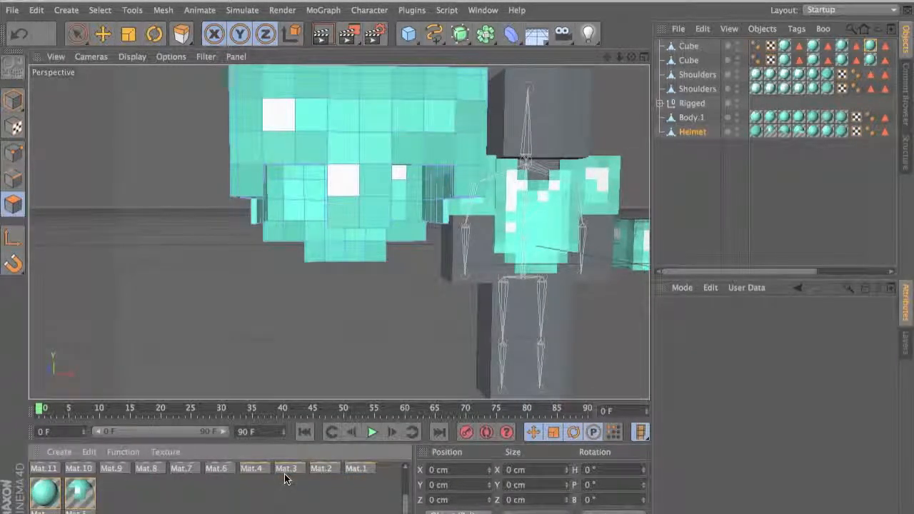
# Add a new cube primitive to the scene and show its object properties.
pyautogui.keyDown('alt'); pyautogui.moveTo(473, 316); pyautogui.dragTo(250, 323); pyautogui.keyUp('alt')
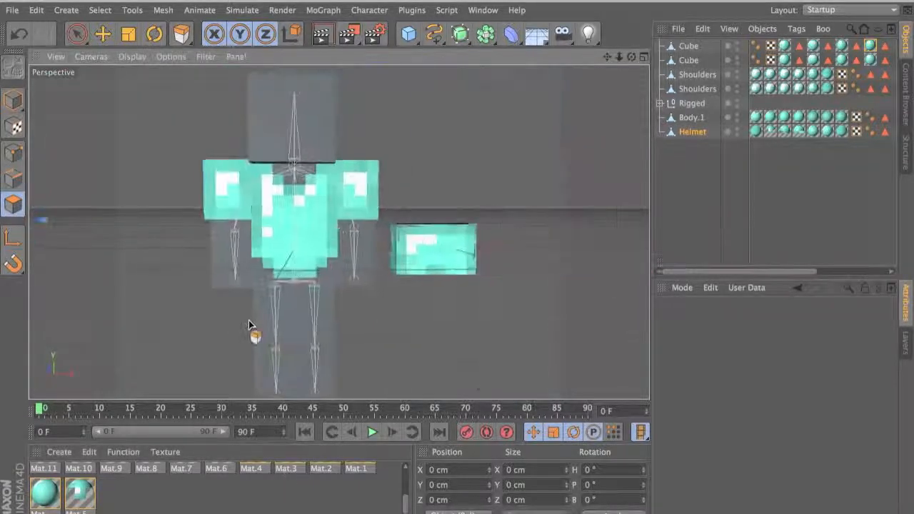
pyautogui.click(407, 34)
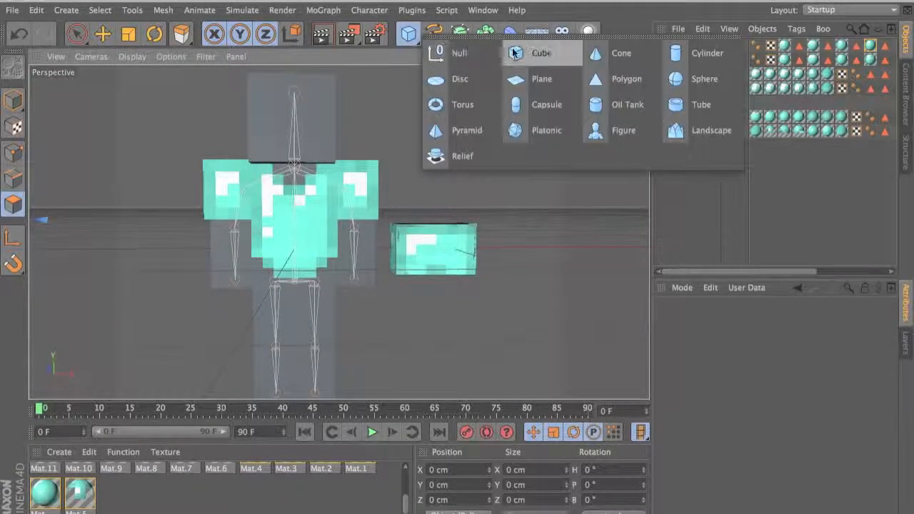
pyautogui.click(534, 55)
pyautogui.press('e')
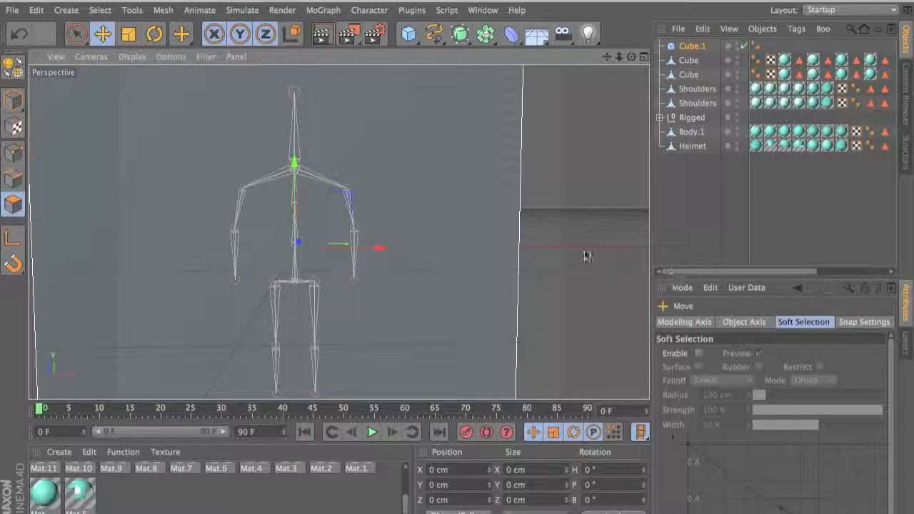
pyautogui.click(689, 47)
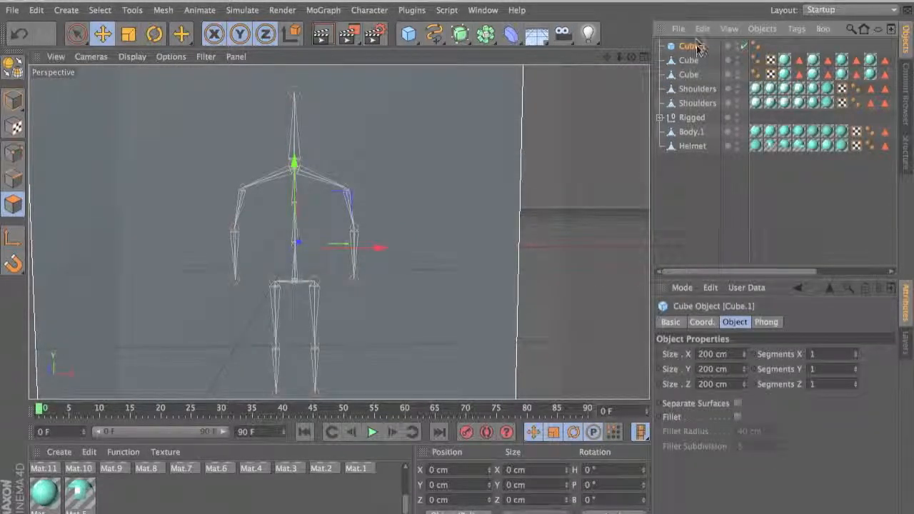
# Switch to Photoshop to examine the helmet faces in diamond_1.png, and return to Cinema 4D.
pyautogui.press('F3')
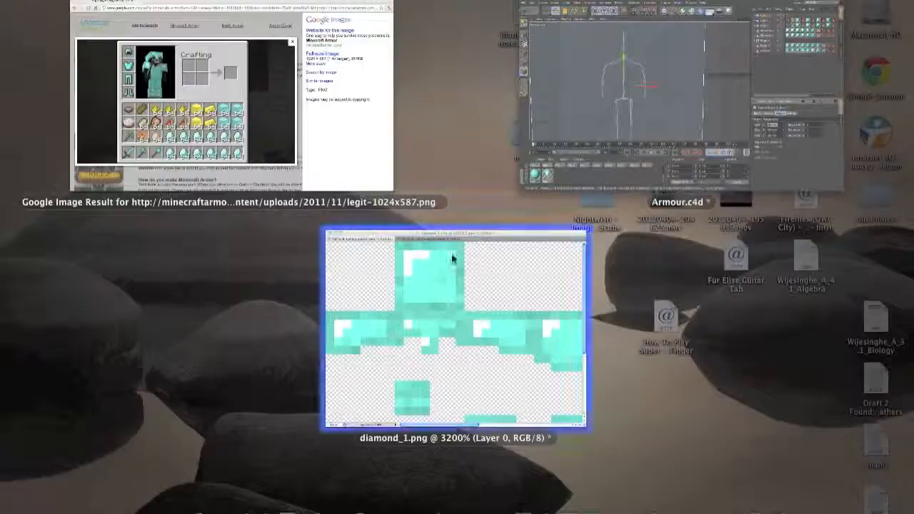
pyautogui.click(529, 240)
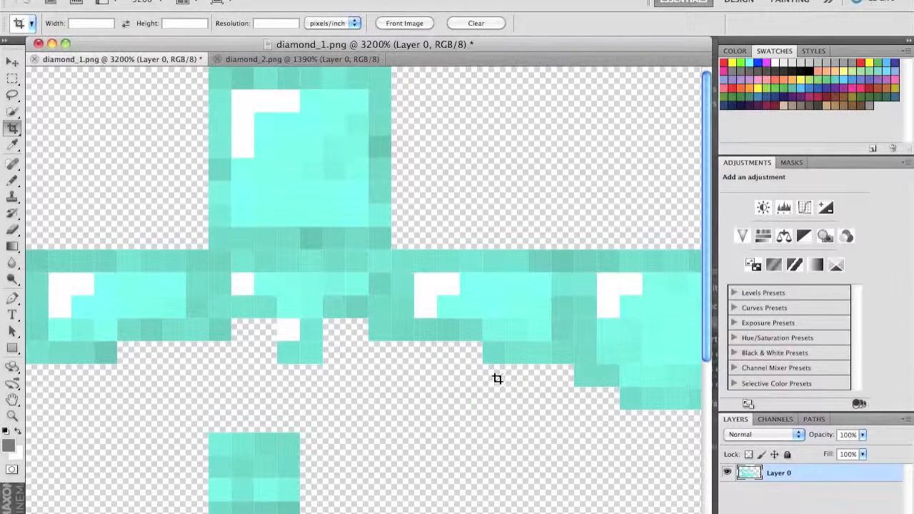
pyautogui.press('F3')
pyautogui.click(589, 166)
# Set the new cube's size to 50 cm in X, Y and Z.
pyautogui.write('50')
pyautogui.write('50')
pyautogui.press('Tab')
pyautogui.write('50')
pyautogui.press('Return')
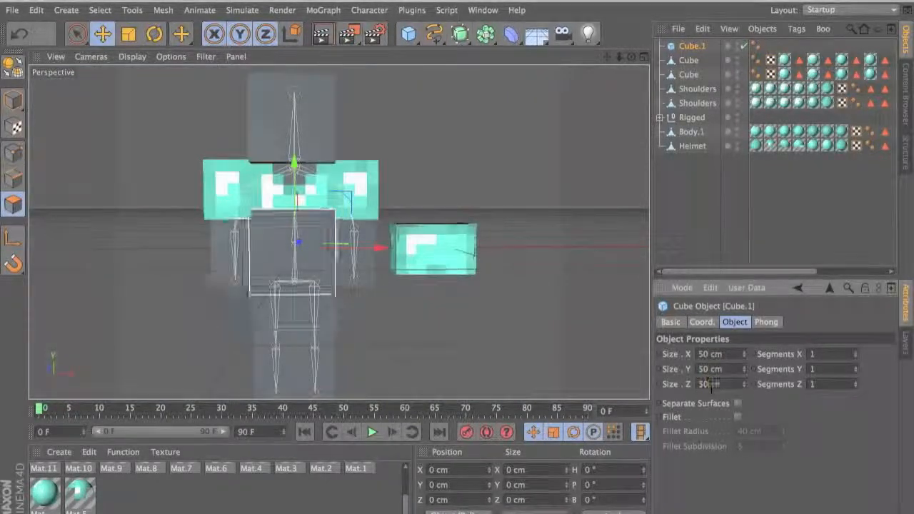
# Move the cube along the X axis to the far side of the existing helmet, leaving a gap between them.
pyautogui.moveTo(371, 248); pyautogui.dragTo(576, 286)
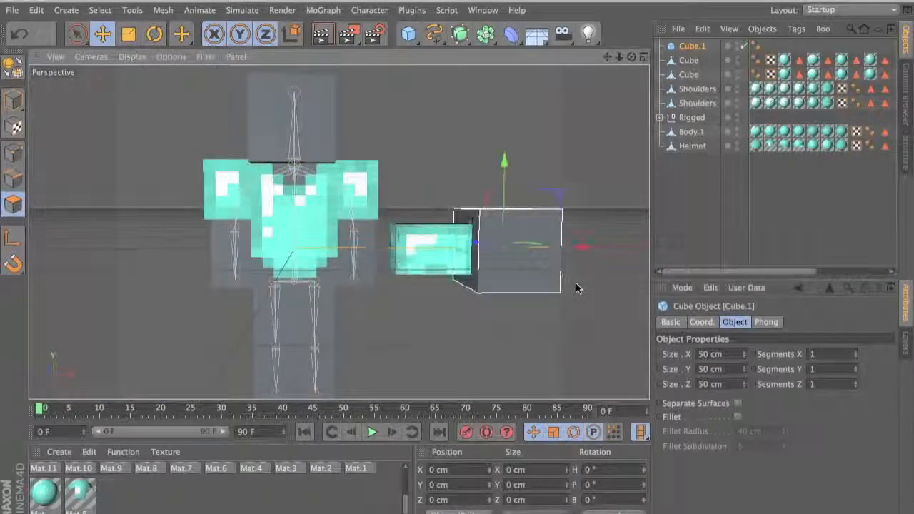
pyautogui.keyDown('alt'); pyautogui.moveTo(576, 285); pyautogui.dragTo(391, 279, button='middle'); pyautogui.keyUp('alt')
pyautogui.moveTo(402, 248); pyautogui.dragTo(446, 243)
pyautogui.scroll(8, 462, 240)
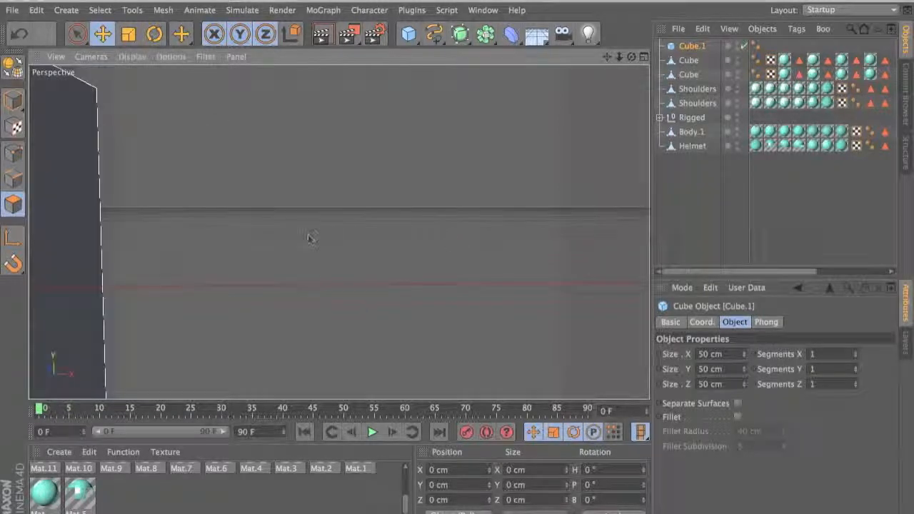
pyautogui.keyDown('alt'); pyautogui.moveTo(491, 238); pyautogui.dragTo(540, 231, button='middle'); pyautogui.keyUp('alt')
pyautogui.scroll(-3, 268, 246)
pyautogui.scroll(-2, 269, 246)
pyautogui.keyDown('alt'); pyautogui.moveTo(268, 248); pyautogui.dragTo(430, 212, button='middle'); pyautogui.keyUp('alt')
pyautogui.scroll(-3, 430, 211)
pyautogui.keyDown('alt'); pyautogui.moveTo(373, 232); pyautogui.dragTo(383, 210, button='middle'); pyautogui.keyUp('alt')
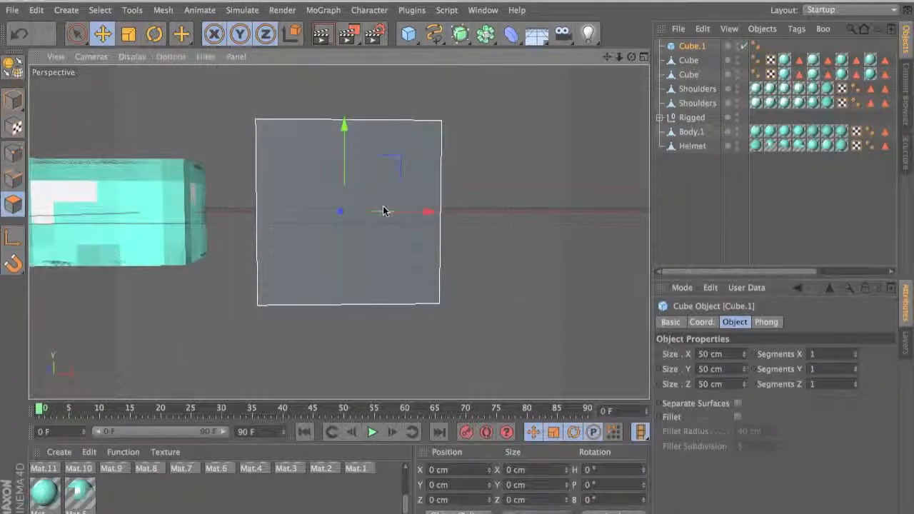
# Divide the cube into 8 segments along each of X, Y and Z.
pyautogui.click(813, 354)
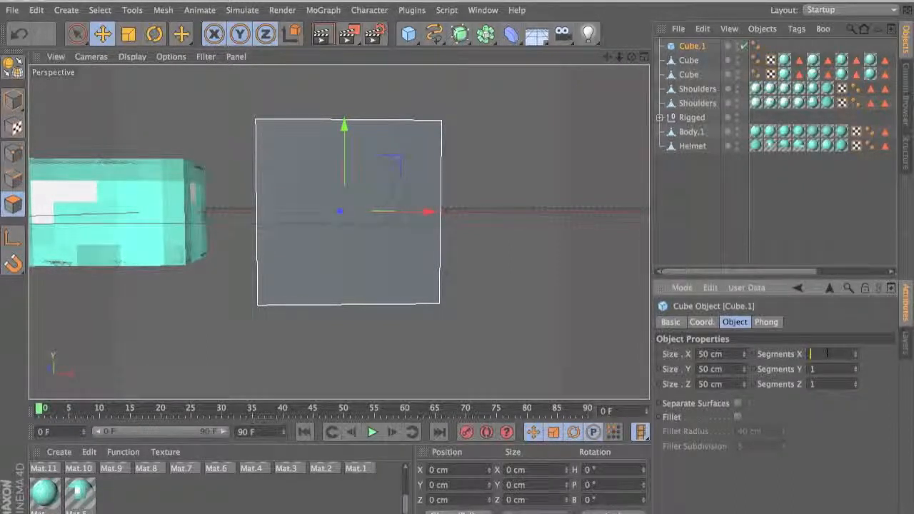
pyautogui.write('8')
pyautogui.press('Return')
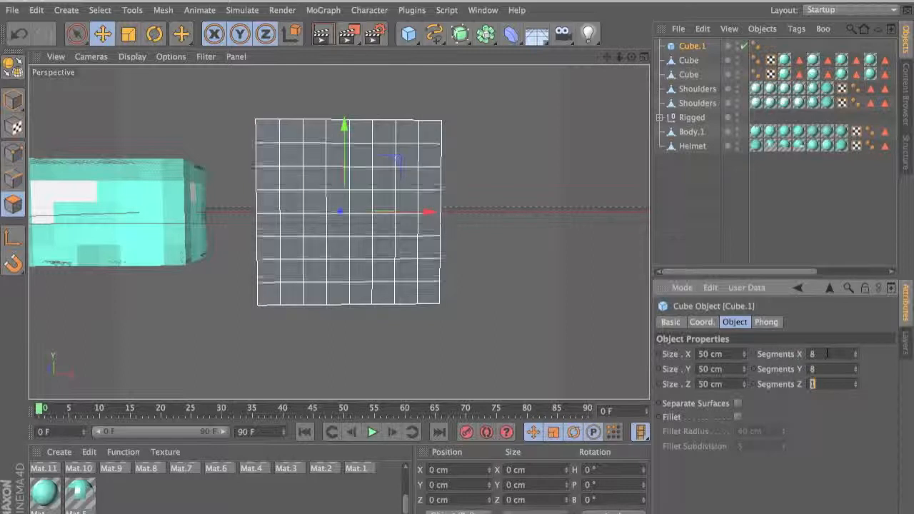
pyautogui.scroll(3, 222, 259)
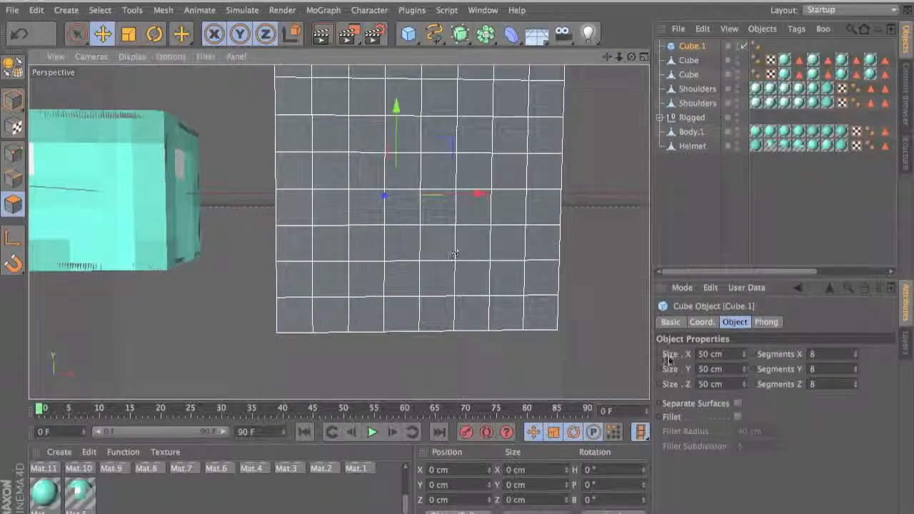
# Try 81 segments along X on the cube, and restore the value to 8.
pyautogui.click(812, 368)
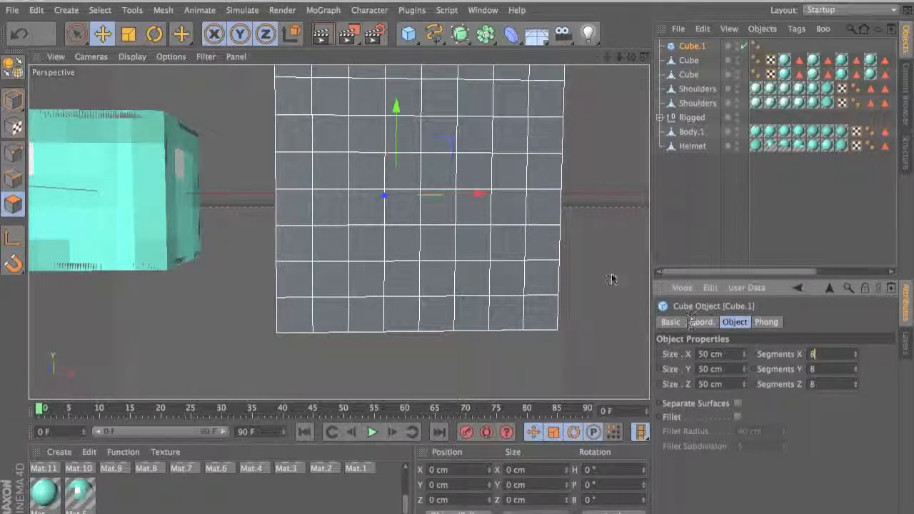
pyautogui.write('0')
pyautogui.press('Return')
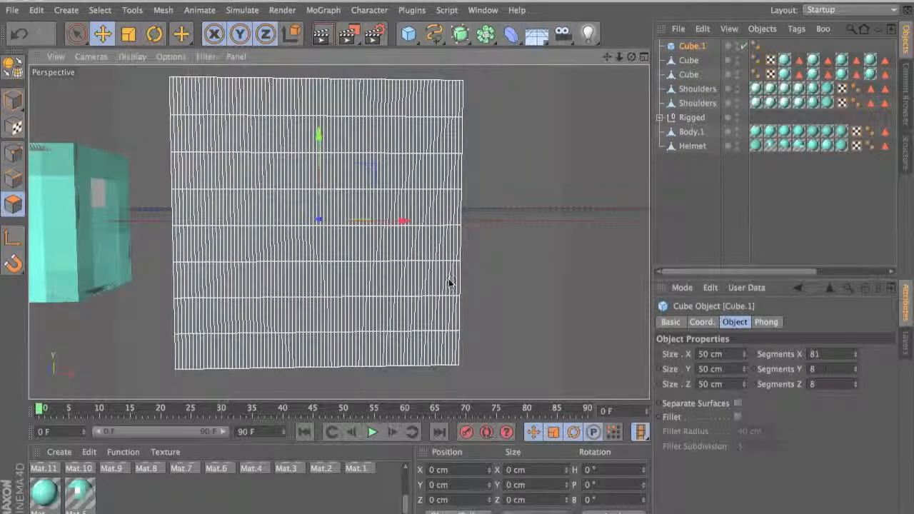
pyautogui.press('BackSpace')
pyautogui.press('Return')
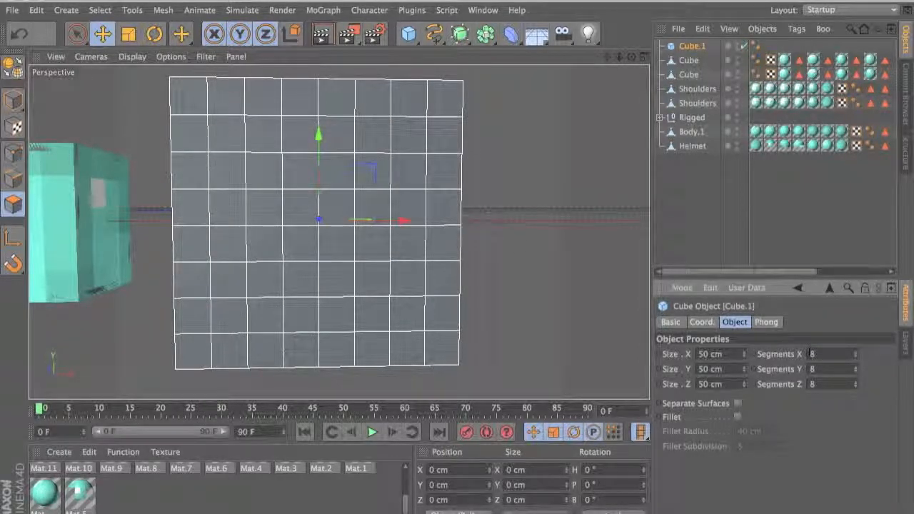
# Convert the segmented cube into an editable polygon object.
pyautogui.keyDown('alt'); pyautogui.moveTo(437, 263); pyautogui.dragTo(314, 199); pyautogui.keyUp('alt')
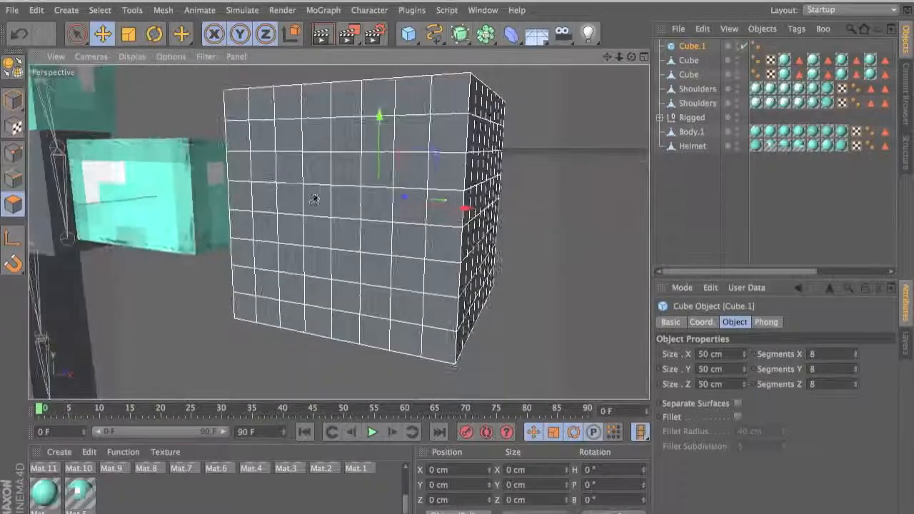
pyautogui.click(14, 70)
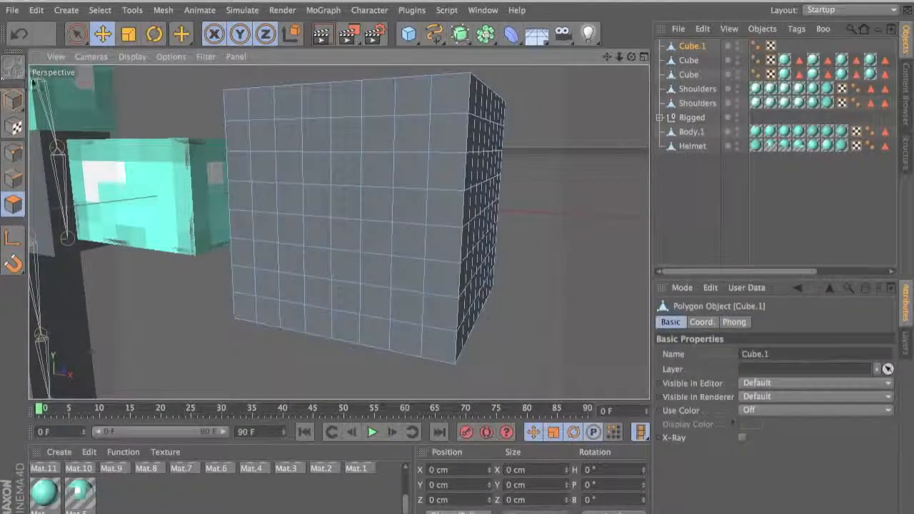
pyautogui.keyDown('alt'); pyautogui.moveTo(314, 146); pyautogui.dragTo(365, 136); pyautogui.keyUp('alt')
pyautogui.click(213, 137)
pyautogui.moveTo(212, 137)
pyautogui.mouseDown()
pyautogui.moveTo(225, 107)
pyautogui.moveTo(314, 92)
pyautogui.moveTo(406, 114)
pyautogui.moveTo(235, 163)
pyautogui.moveTo(222, 130)
pyautogui.moveTo(402, 136)
pyautogui.moveTo(231, 264)
pyautogui.moveTo(255, 241)
pyautogui.moveTo(227, 339)
pyautogui.moveTo(310, 361)
pyautogui.moveTo(278, 338)
pyautogui.moveTo(369, 224)
pyautogui.moveTo(364, 152)
pyautogui.moveTo(417, 288)
pyautogui.moveTo(395, 318)
pyautogui.moveTo(467, 229)
pyautogui.moveTo(435, 245)
pyautogui.mouseUp()
pyautogui.press('super+z')
pyautogui.press('super+z')
# Select all polygons of the cube's front face with Live Selection.
pyautogui.click(80, 32)
pyautogui.moveTo(339, 233)
pyautogui.keyDown('alt'); pyautogui.mouseDown(button='middle')
pyautogui.moveTo(379, 157)
pyautogui.moveTo(550, 127)
pyautogui.mouseUp(button='middle'); pyautogui.keyUp('alt')
pyautogui.moveTo(470, 140)
pyautogui.keyDown('alt'); pyautogui.mouseDown()
pyautogui.moveTo(458, 267)
pyautogui.moveTo(464, 84)
pyautogui.moveTo(435, 122)
pyautogui.mouseUp(); pyautogui.keyUp('alt')
# Examine the stepped lower edge of the diamond chestplate on the body, and return to the cube.
pyautogui.keyDown('alt'); pyautogui.moveTo(249, 142); pyautogui.dragTo(486, 170, button='middle'); pyautogui.keyUp('alt')
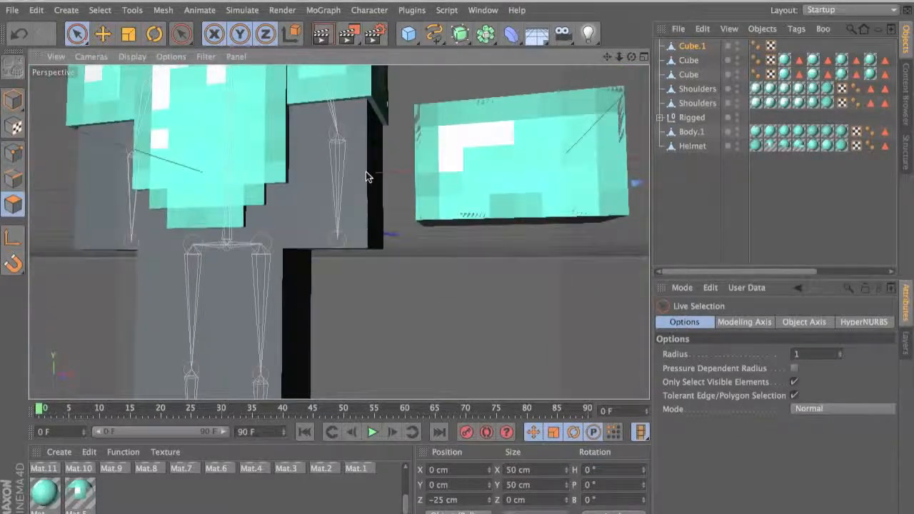
pyautogui.keyDown('alt'); pyautogui.moveTo(365, 172); pyautogui.dragTo(311, 173); pyautogui.keyUp('alt')
pyautogui.scroll(10, 289, 165)
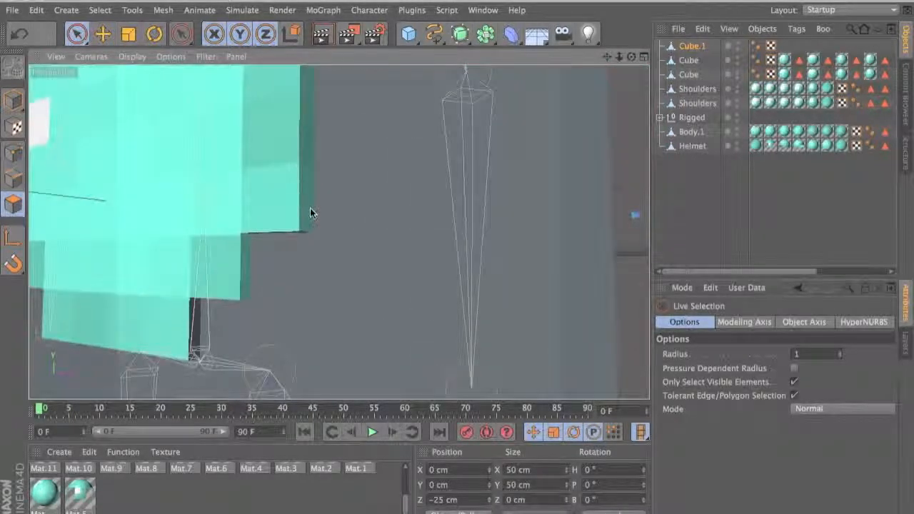
pyautogui.scroll(-10, 412, 248)
pyautogui.keyDown('alt'); pyautogui.moveTo(510, 286); pyautogui.dragTo(64, 234, button='middle'); pyautogui.keyUp('alt')
pyautogui.keyDown('alt'); pyautogui.moveTo(221, 233); pyautogui.dragTo(383, 330); pyautogui.keyUp('alt')
pyautogui.keyDown('alt'); pyautogui.moveTo(384, 331); pyautogui.dragTo(417, 344, button='middle'); pyautogui.keyUp('alt')
pyautogui.scroll(-3, 417, 344)
pyautogui.keyDown('alt'); pyautogui.moveTo(482, 314); pyautogui.dragTo(481, 311, button='middle'); pyautogui.keyUp('alt')
# Apply Mat.5 to the cube's selected front face, and texture its top, side and back faces with the matching helmet materials.
pyautogui.moveTo(81, 491); pyautogui.dragTo(387, 259)
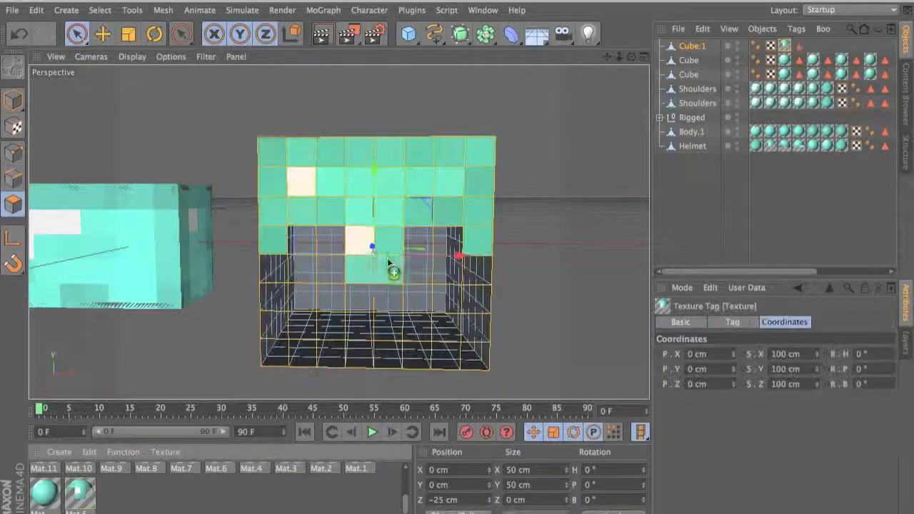
pyautogui.keyDown('alt'); pyautogui.moveTo(437, 292); pyautogui.dragTo(310, 253); pyautogui.keyUp('alt')
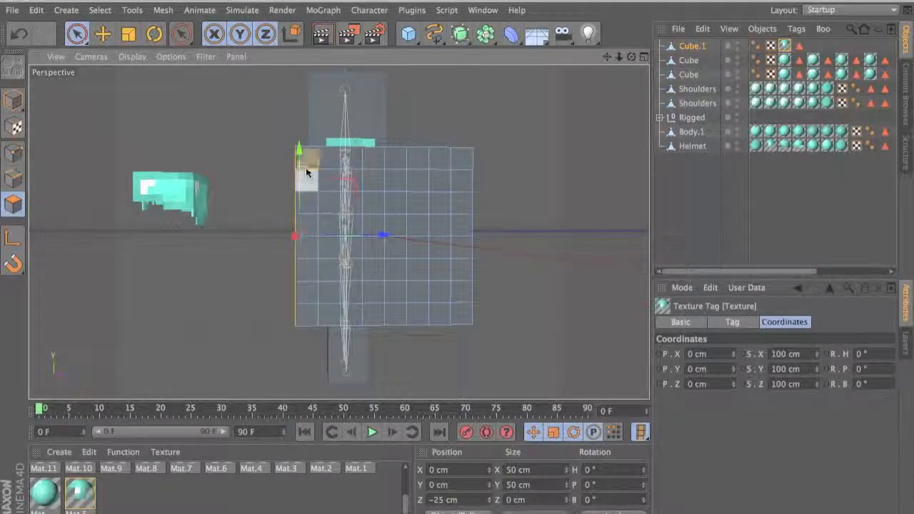
pyautogui.moveTo(307, 173); pyautogui.dragTo(386, 145)
pyautogui.moveTo(452, 156)
pyautogui.mouseDown()
pyautogui.moveTo(375, 168)
pyautogui.moveTo(321, 283)
pyautogui.moveTo(316, 271)
pyautogui.moveTo(372, 105)
pyautogui.moveTo(360, 300)
pyautogui.moveTo(404, 159)
pyautogui.moveTo(448, 350)
pyautogui.mouseUp()
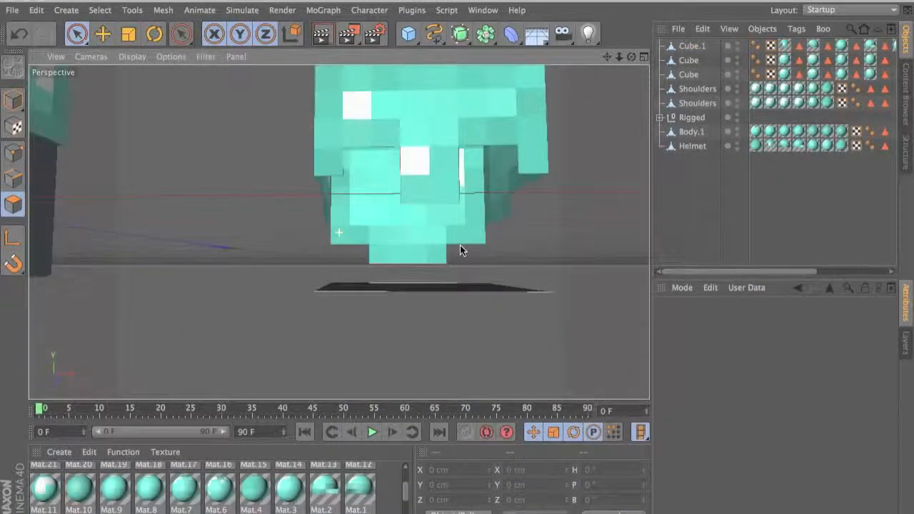
# Select the transparent polygons across the lower front face of Cube.1.
pyautogui.keyDown('alt'); pyautogui.moveTo(469, 248); pyautogui.dragTo(412, 287); pyautogui.keyUp('alt')
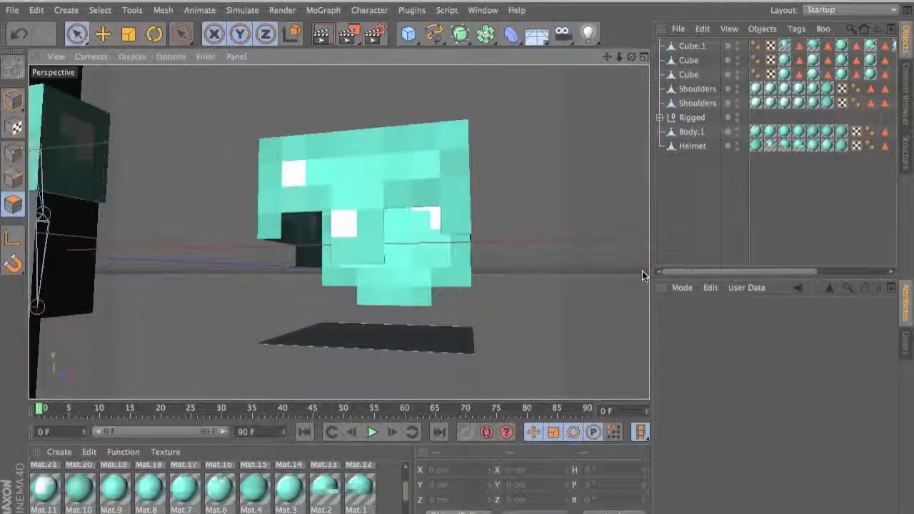
pyautogui.keyDown('alt'); pyautogui.moveTo(601, 255); pyautogui.dragTo(445, 202); pyautogui.keyUp('alt')
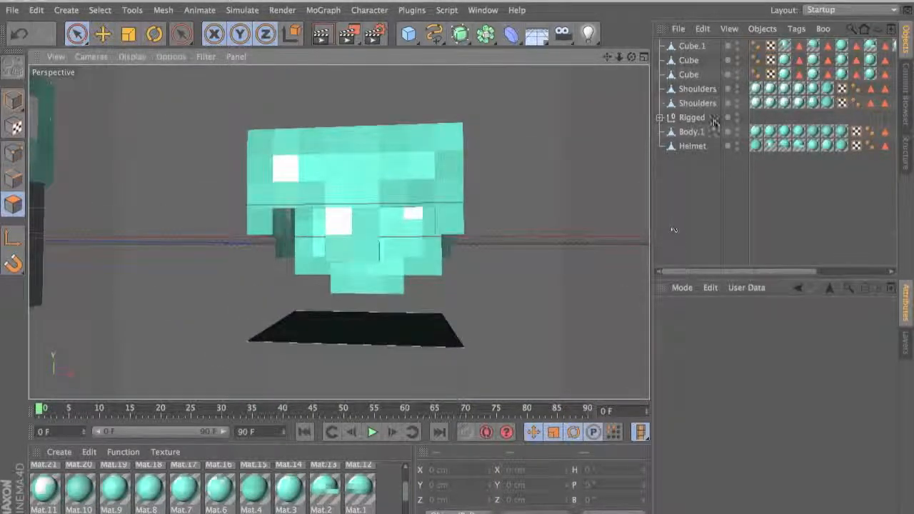
pyautogui.click(691, 46)
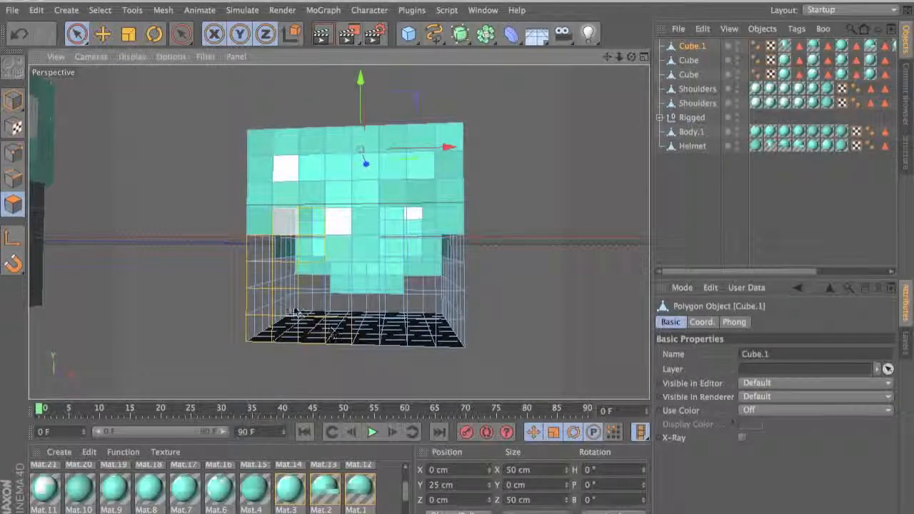
pyautogui.click(318, 278)
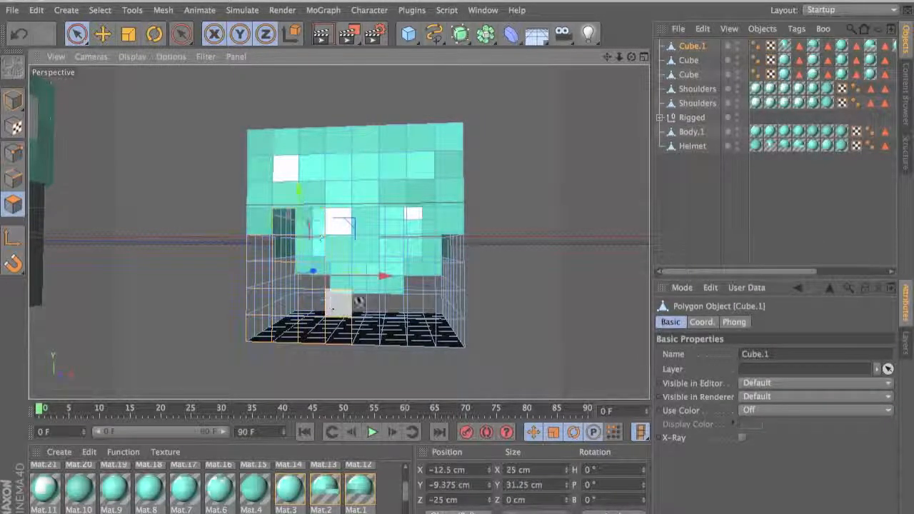
pyautogui.moveTo(345, 277); pyautogui.dragTo(384, 288)
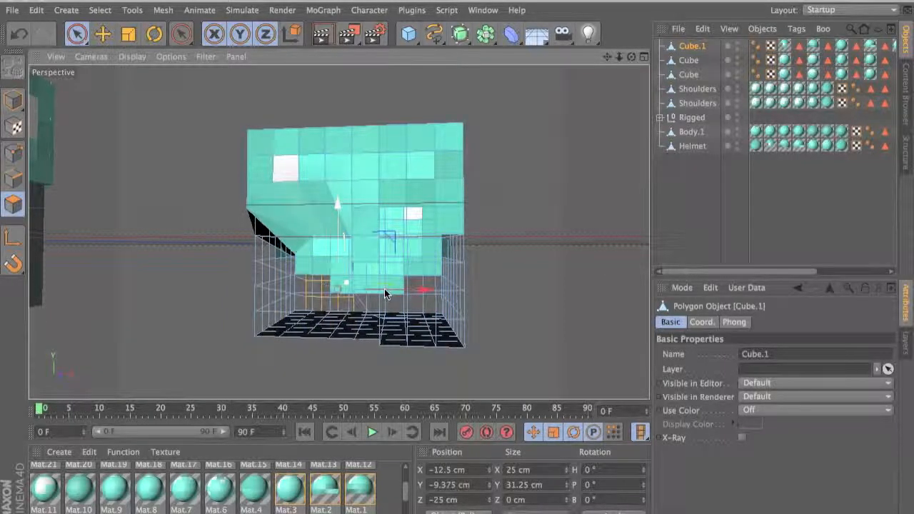
pyautogui.press('super+z')
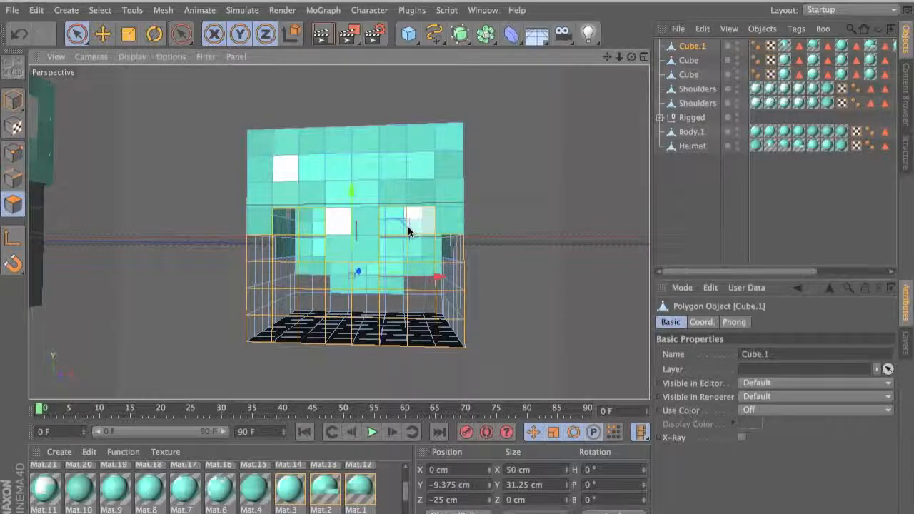
pyautogui.press('super+shift+a')
# Delete the bottom face of Cube.1 along with the remaining transparent polygons around its lower part.
pyautogui.keyDown('alt'); pyautogui.moveTo(377, 351); pyautogui.dragTo(405, 114); pyautogui.keyUp('alt')
pyautogui.click(407, 288)
pyautogui.moveTo(282, 166)
pyautogui.mouseDown()
pyautogui.moveTo(400, 174)
pyautogui.moveTo(424, 200)
pyautogui.moveTo(420, 166)
pyautogui.moveTo(418, 305)
pyautogui.moveTo(427, 249)
pyautogui.moveTo(383, 236)
pyautogui.moveTo(338, 199)
pyautogui.moveTo(372, 322)
pyautogui.moveTo(287, 286)
pyautogui.moveTo(271, 217)
pyautogui.moveTo(329, 206)
pyautogui.moveTo(349, 189)
pyautogui.mouseUp()
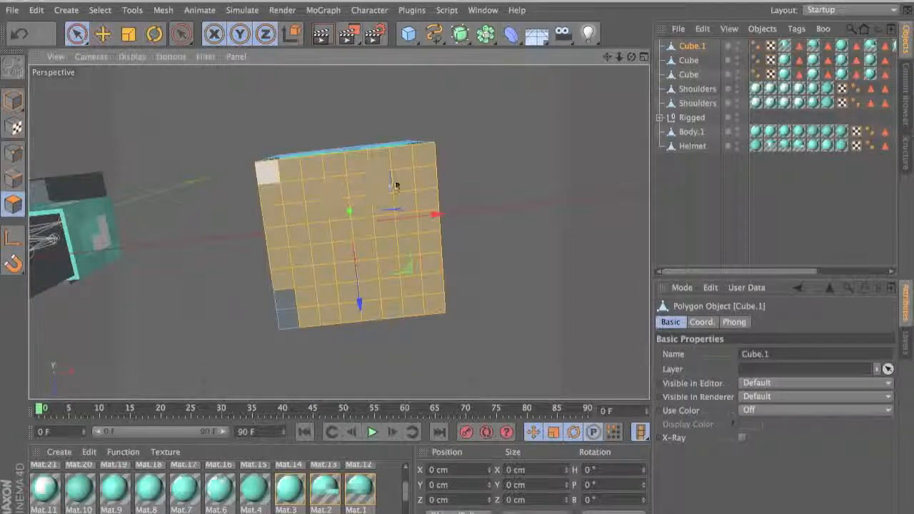
pyautogui.press('Delete')
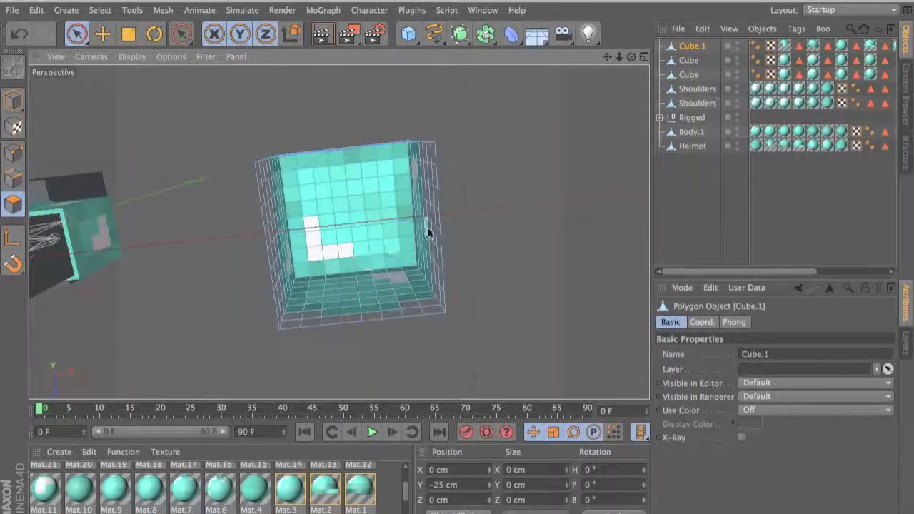
pyautogui.keyDown('alt'); pyautogui.moveTo(428, 229); pyautogui.dragTo(502, 262); pyautogui.keyUp('alt')
pyautogui.scroll(-5, 295, 226)
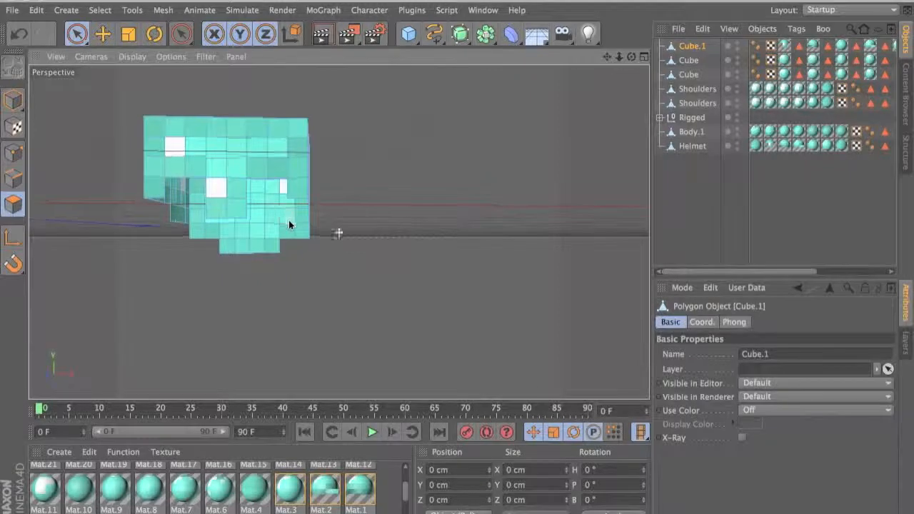
# Select all polygons of Cube.1 and split them off into a separate object.
pyautogui.keyDown('alt'); pyautogui.moveTo(288, 220); pyautogui.dragTo(321, 257, button='middle'); pyautogui.keyUp('alt')
pyautogui.moveTo(319, 258)
pyautogui.keyDown('alt'); pyautogui.mouseDown()
pyautogui.moveTo(223, 224)
pyautogui.moveTo(321, 246)
pyautogui.mouseUp(); pyautogui.keyUp('alt')
pyautogui.scroll(1, 321, 246)
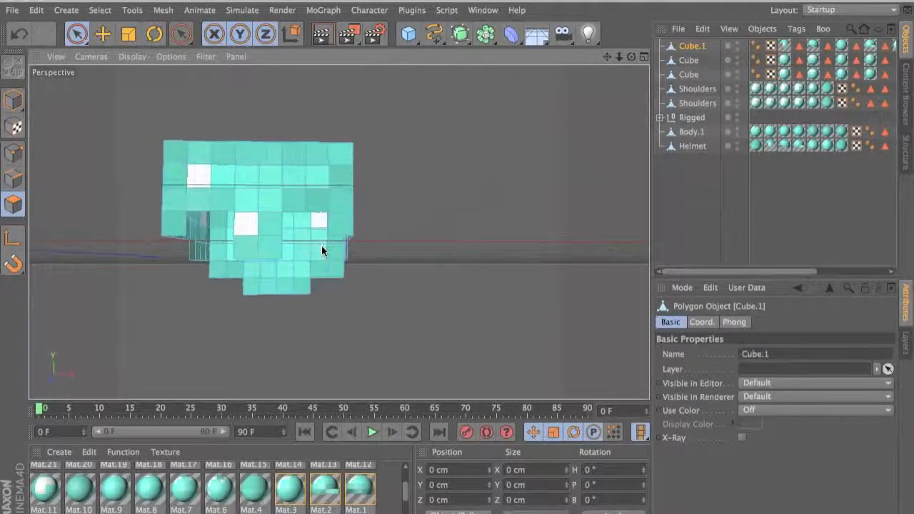
pyautogui.click(104, 34)
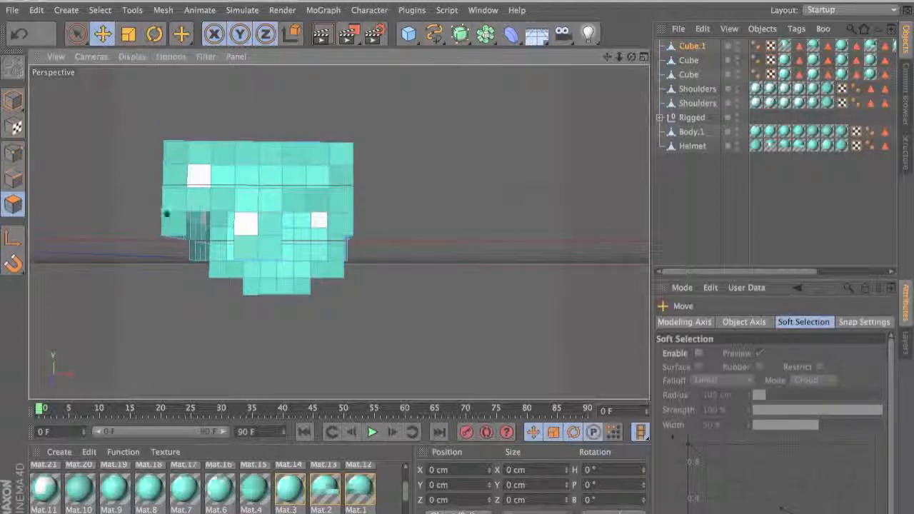
pyautogui.click(294, 198)
pyautogui.keyDown('alt'); pyautogui.moveTo(285, 310); pyautogui.dragTo(277, 361); pyautogui.keyUp('alt')
pyautogui.rightClick(301, 187)
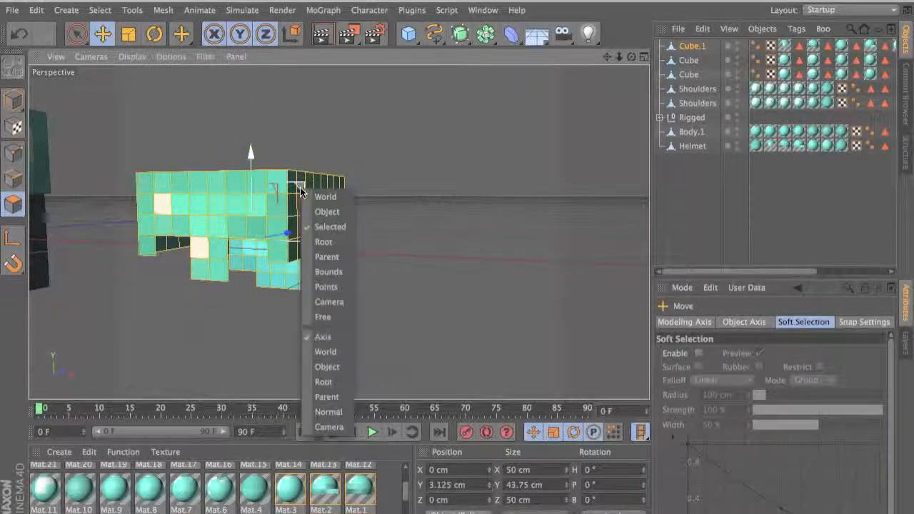
pyautogui.click(199, 221)
pyautogui.rightClick(198, 221)
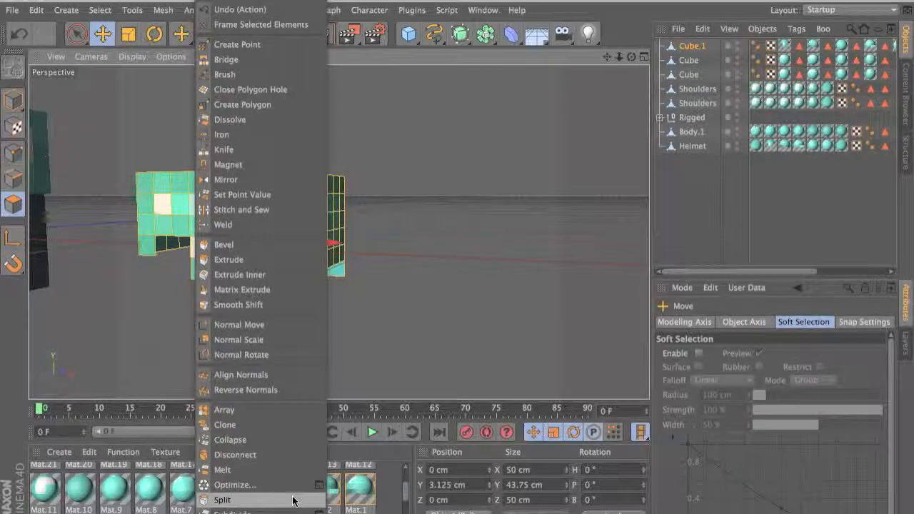
pyautogui.click(230, 503)
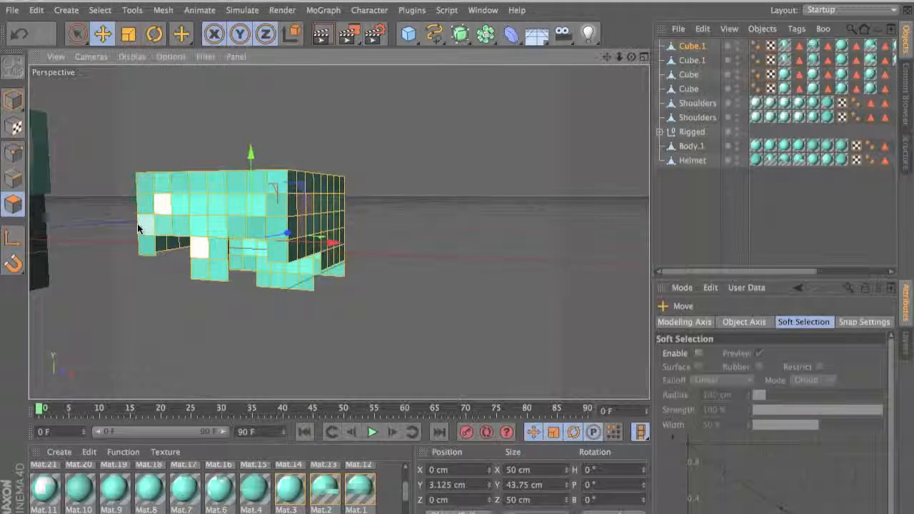
# Extrude all polygons of the split-off Cube.1 with an offset of -1.5 cm.
pyautogui.press('t')
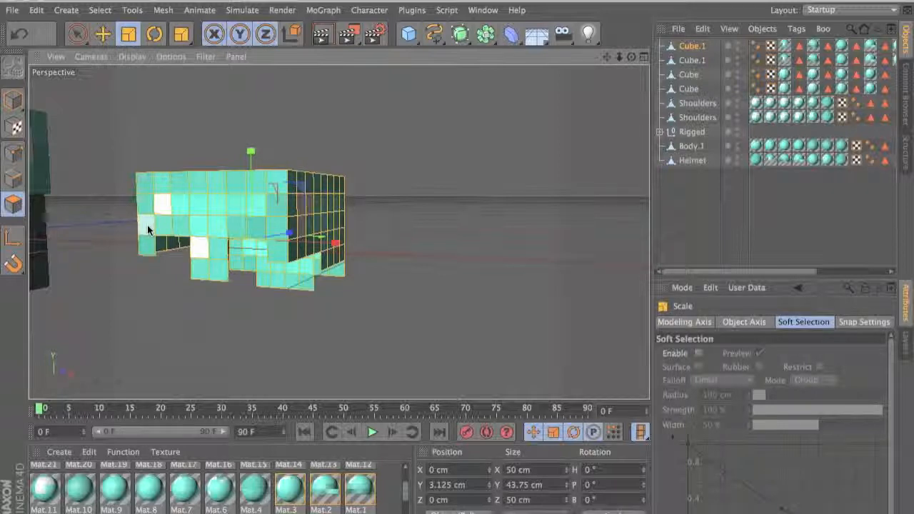
pyautogui.press('d')
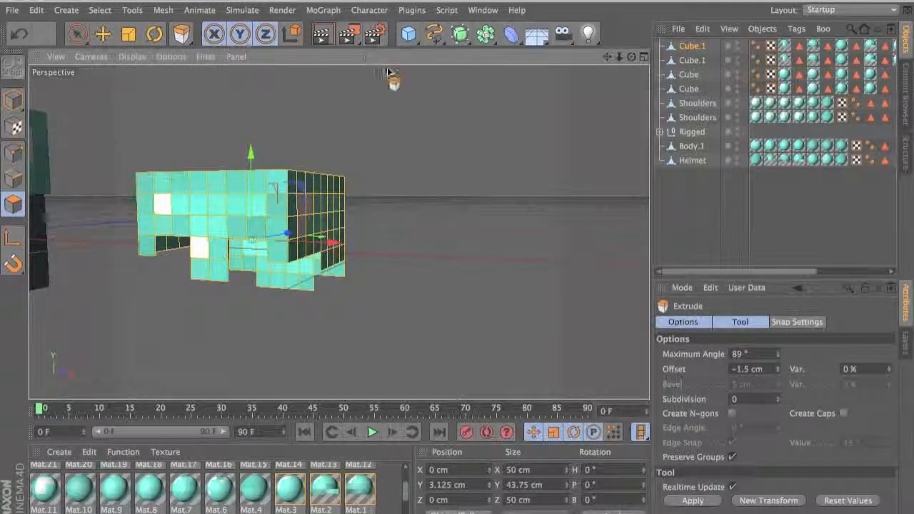
pyautogui.rightClick(284, 205)
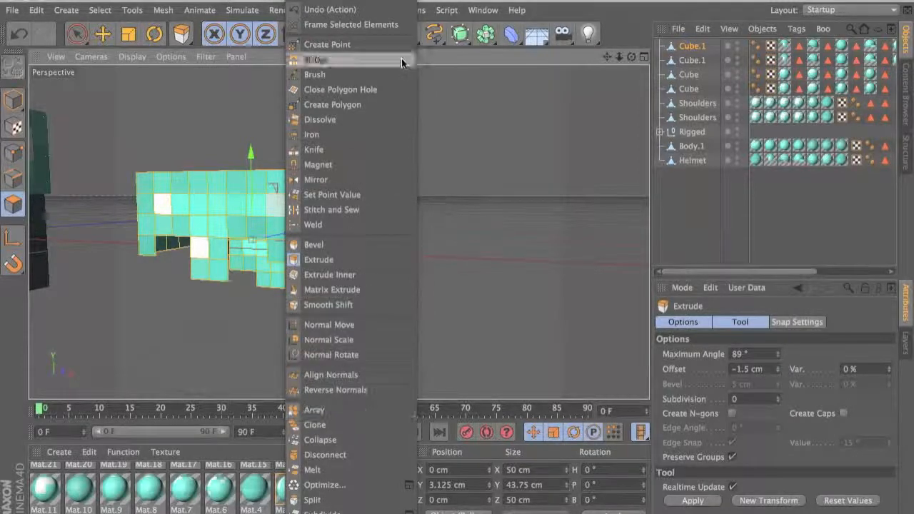
pyautogui.click(357, 260)
pyautogui.click(755, 369)
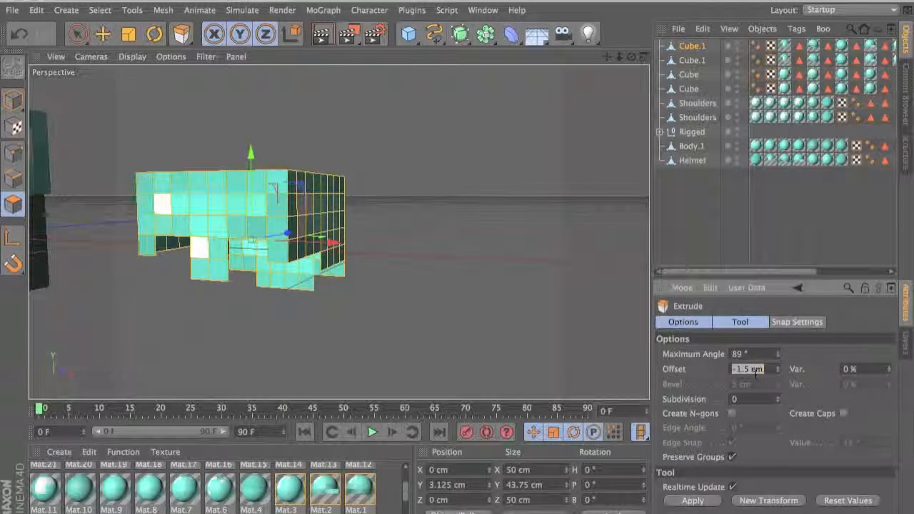
pyautogui.write('-')
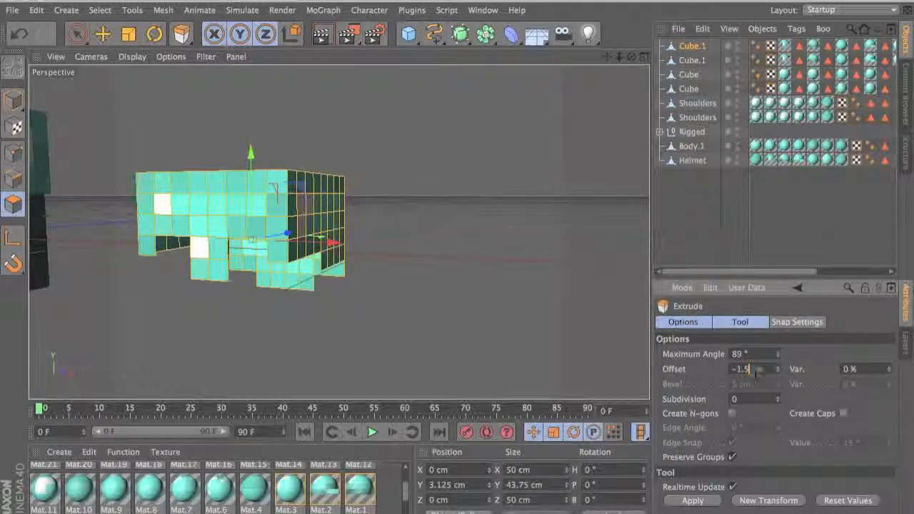
pyautogui.write('1.5')
pyautogui.press('Return')
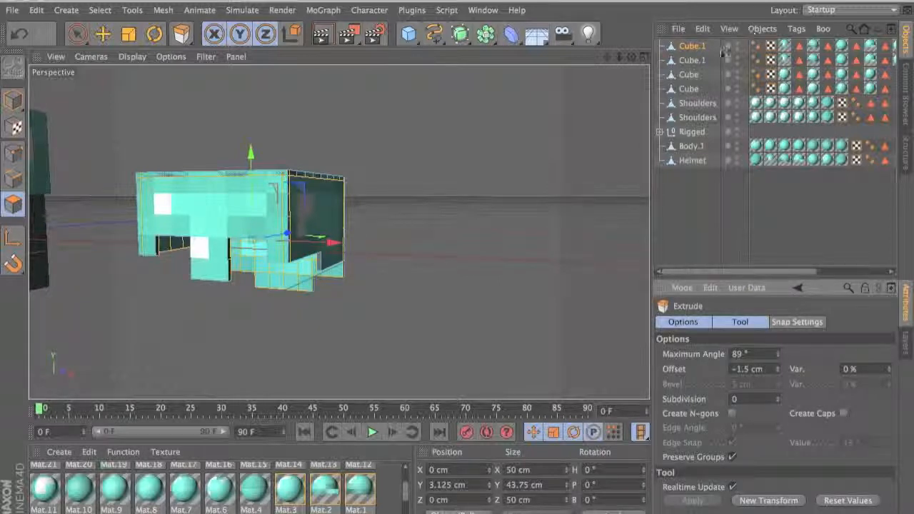
# Hide the original Cube.1 in the editor and make the extruded copy the active object.
pyautogui.click(685, 63)
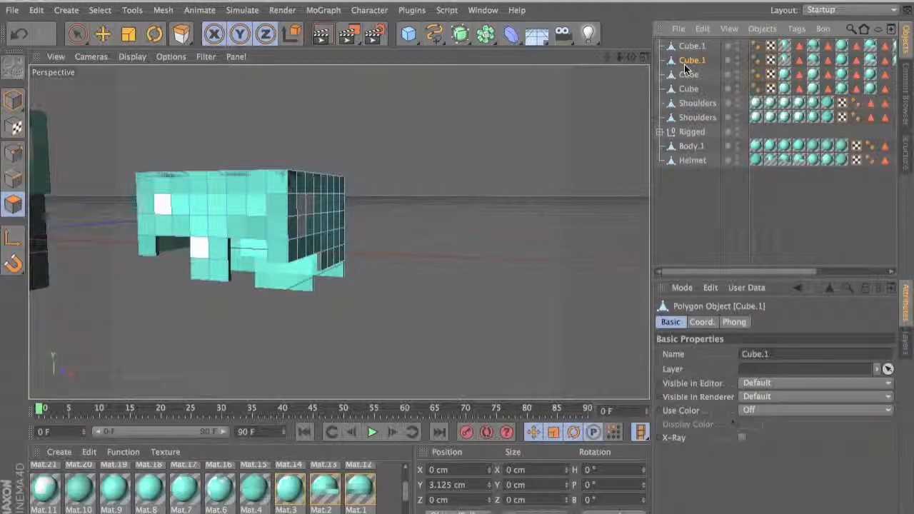
pyautogui.doubleClick(737, 58)
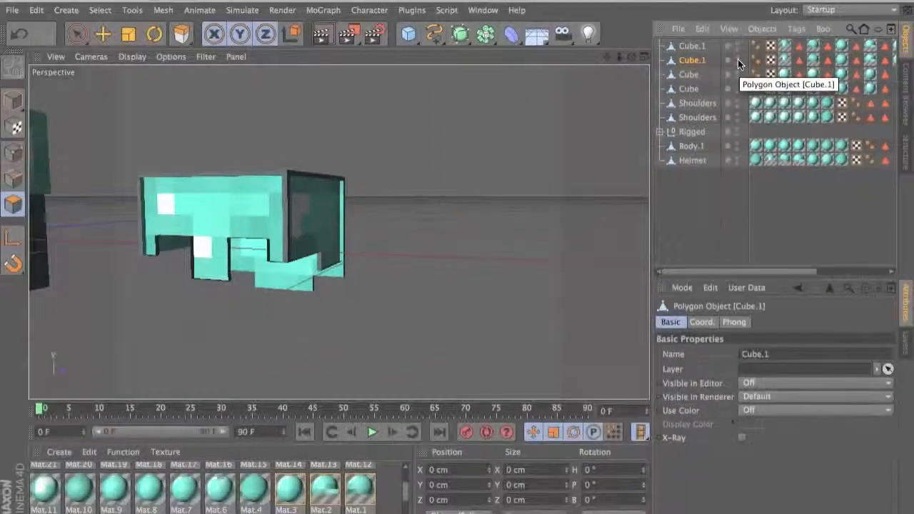
pyautogui.keyDown('alt'); pyautogui.moveTo(358, 258); pyautogui.dragTo(194, 231); pyautogui.keyUp('alt')
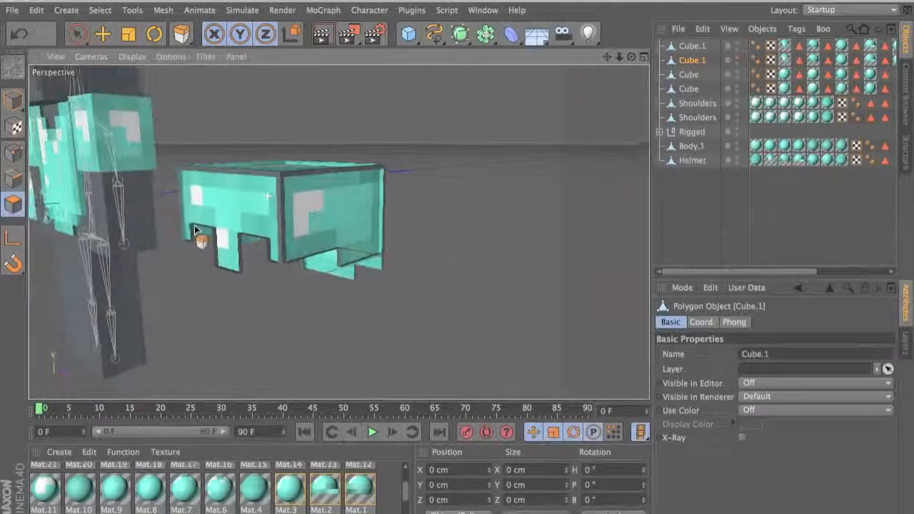
pyautogui.click(691, 47)
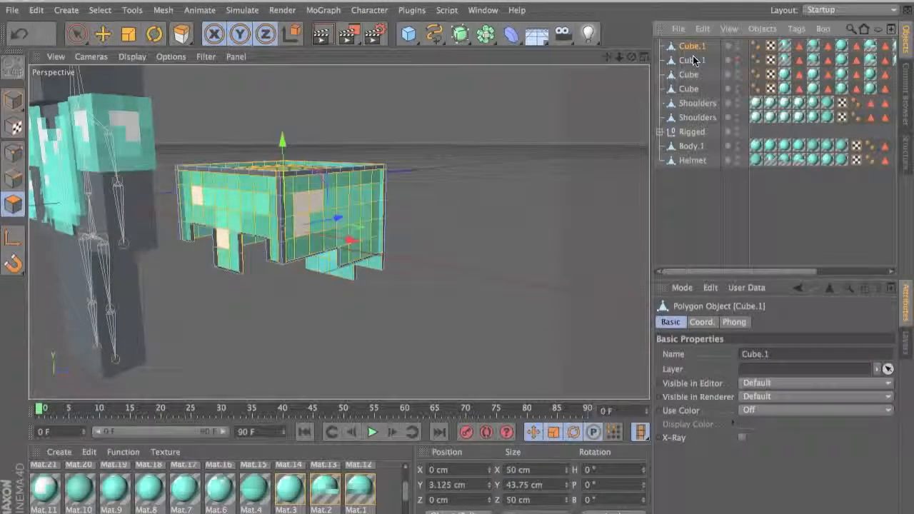
# Select the dark rim polygons along one vertical corner and the top edge of the extruded helmet's front.
pyautogui.scroll(3, 185, 257)
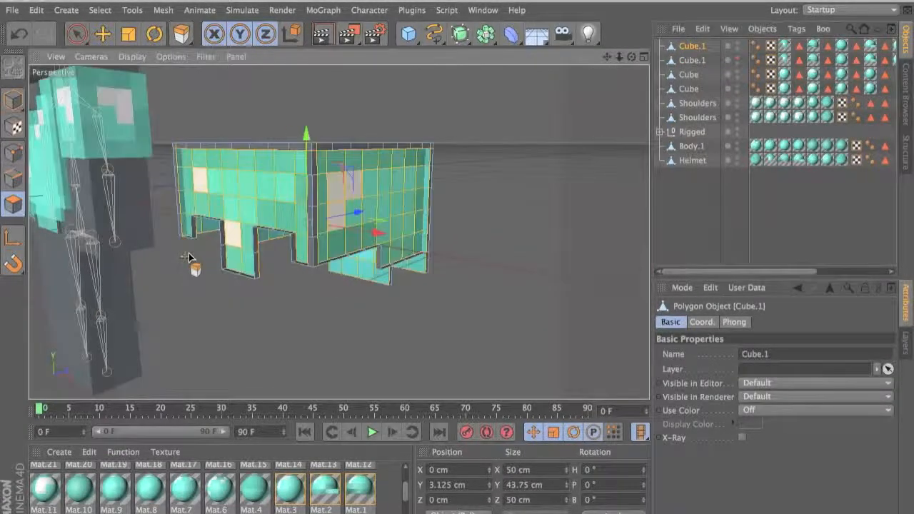
pyautogui.scroll(5, 188, 256)
pyautogui.keyDown('alt'); pyautogui.moveTo(330, 251); pyautogui.dragTo(456, 222); pyautogui.keyUp('alt')
pyautogui.scroll(-3, 457, 222)
pyautogui.scroll(-3, 457, 222)
pyautogui.scroll(4, 457, 222)
pyautogui.keyDown('alt'); pyautogui.moveTo(457, 222); pyautogui.dragTo(387, 234, button='middle'); pyautogui.keyUp('alt')
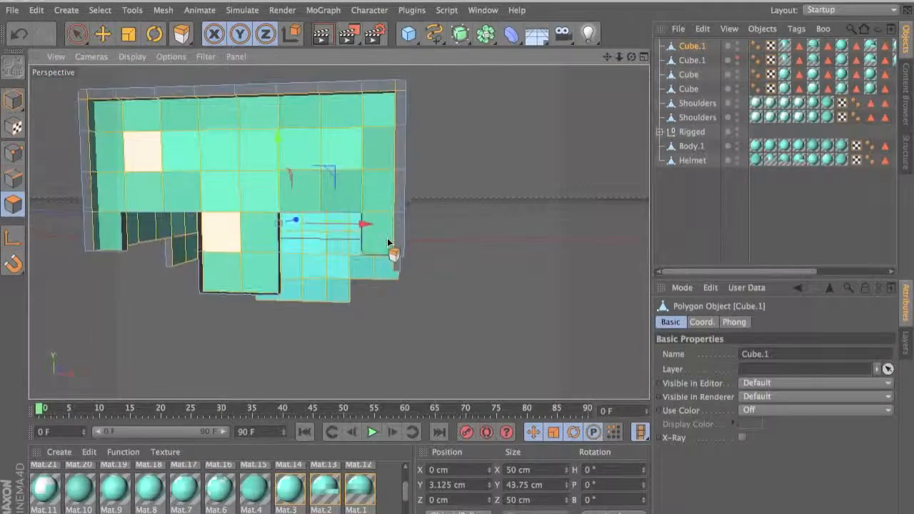
pyautogui.click(77, 34)
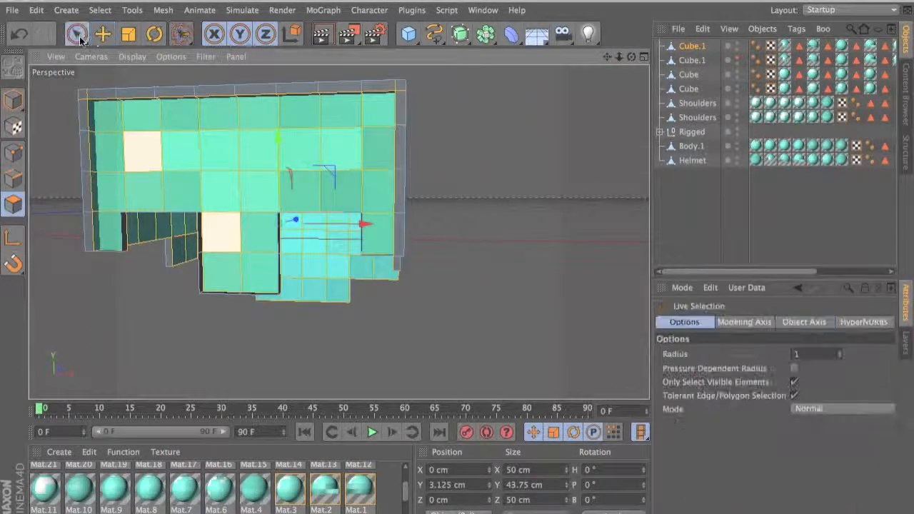
pyautogui.click(400, 214)
pyautogui.keyDown('alt'); pyautogui.moveTo(403, 200); pyautogui.dragTo(355, 204); pyautogui.keyUp('alt')
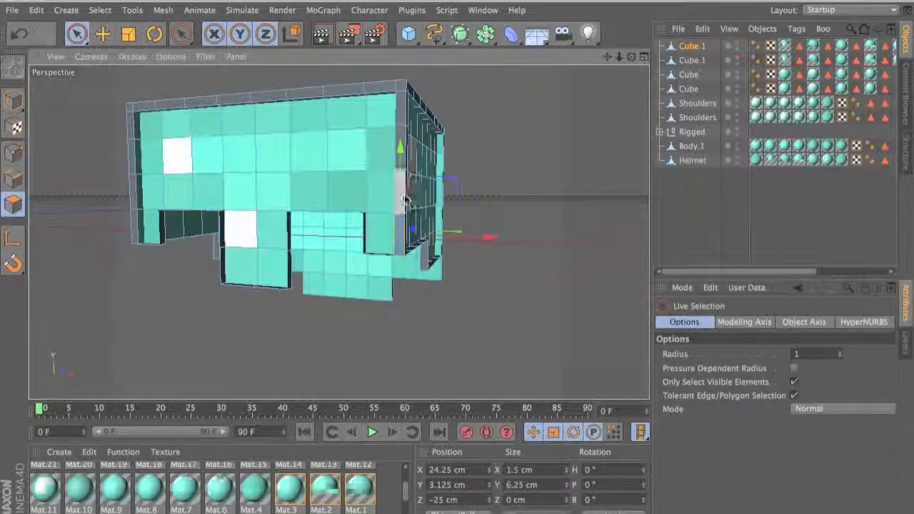
pyautogui.moveTo(403, 163); pyautogui.dragTo(402, 125)
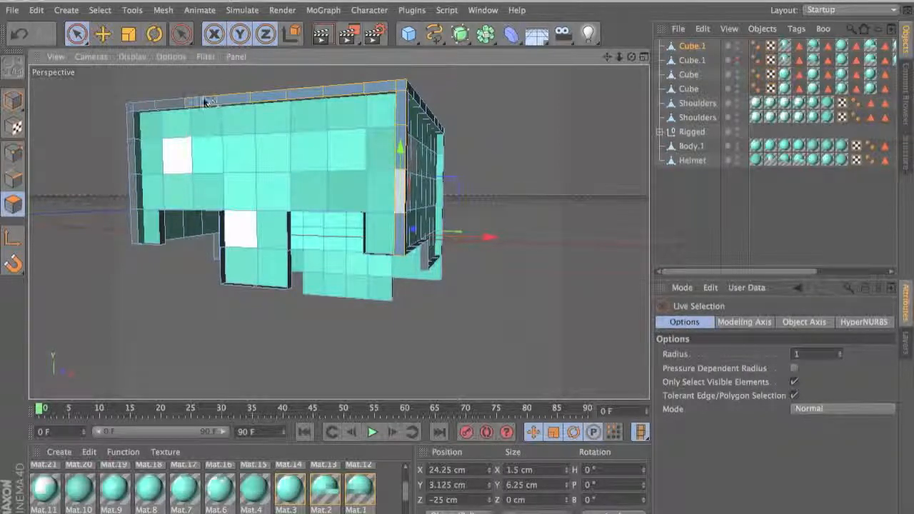
pyautogui.hotkey('ctrl', 'a')
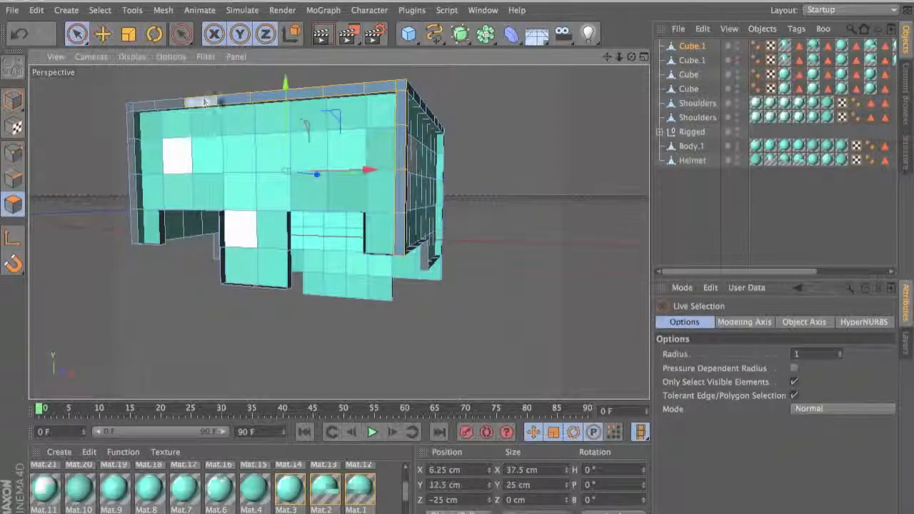
# Show the original Cube.1 to compare its surface with the extruded shell, and hide it again.
pyautogui.click(736, 57)
pyautogui.keyDown('alt'); pyautogui.moveTo(404, 180); pyautogui.dragTo(300, 80); pyautogui.keyUp('alt')
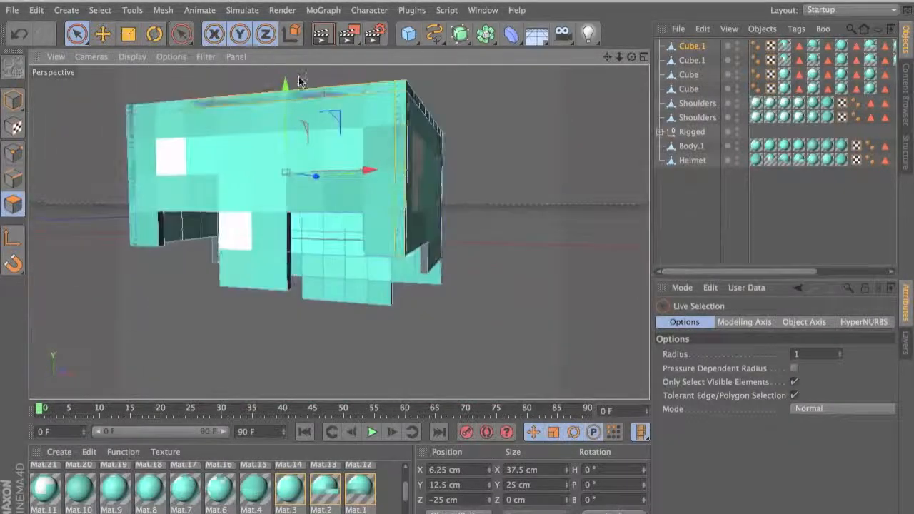
pyautogui.click(321, 33)
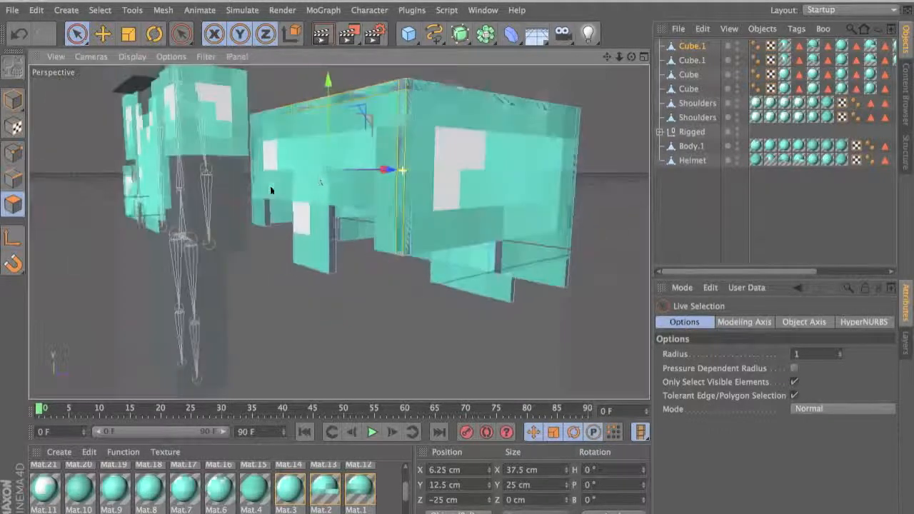
pyautogui.keyDown('alt'); pyautogui.moveTo(272, 189); pyautogui.dragTo(417, 233); pyautogui.keyUp('alt')
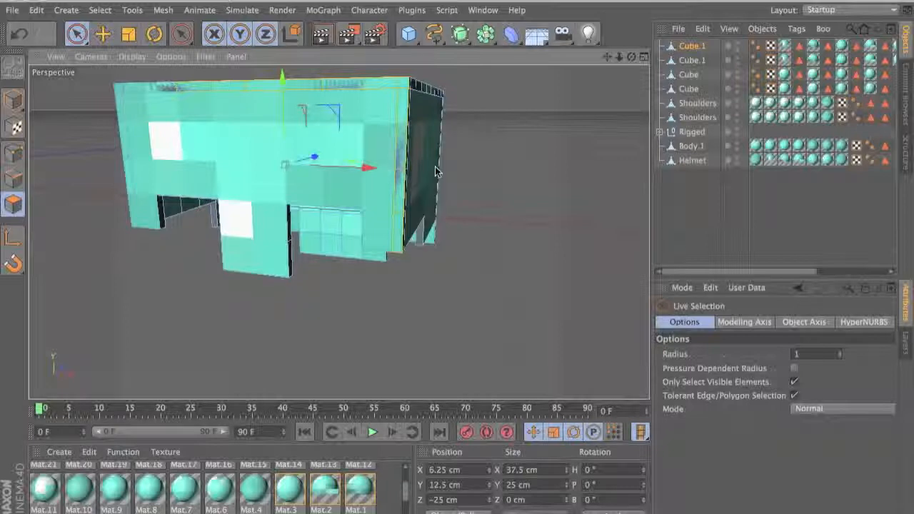
pyautogui.press('n')
pyautogui.press('b')
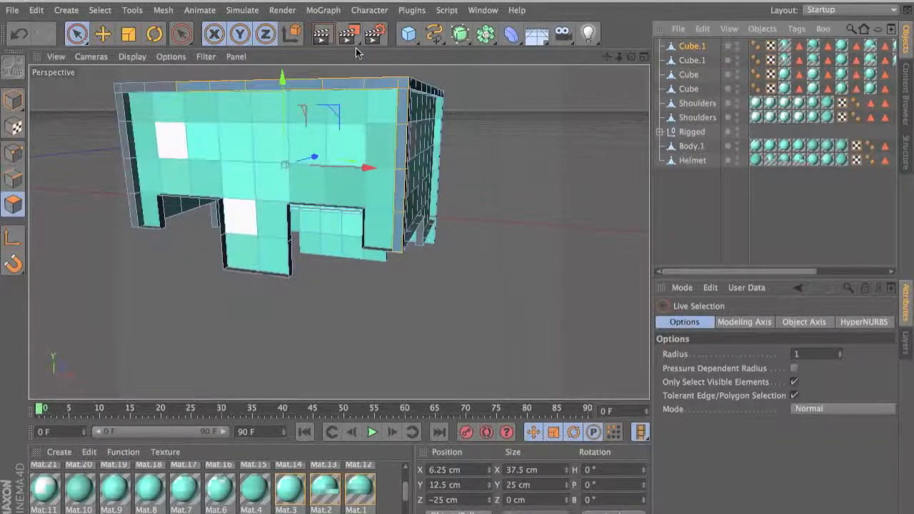
# Delete the dark rim polygons along the top front edge of the extruded helmet.
pyautogui.keyDown('alt'); pyautogui.moveTo(160, 83); pyautogui.dragTo(442, 288); pyautogui.keyUp('alt')
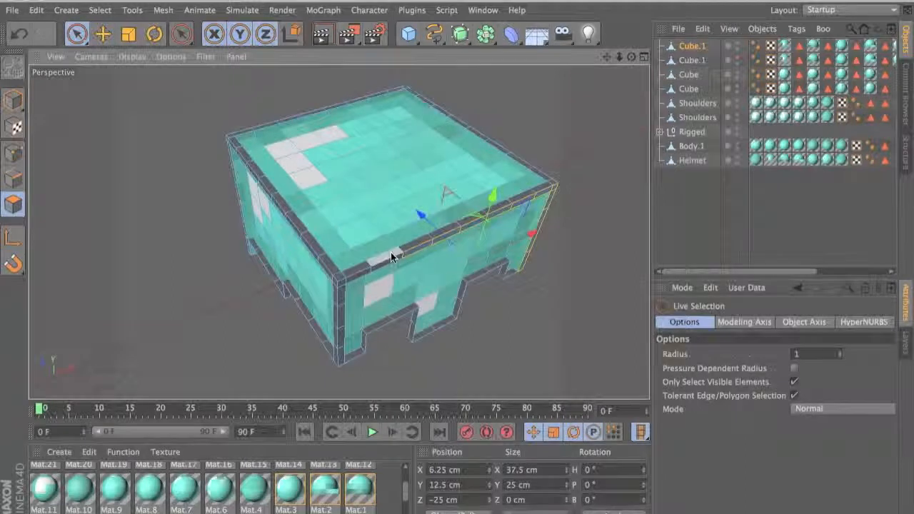
pyautogui.keyDown('shift'); pyautogui.moveTo(432, 238); pyautogui.dragTo(540, 193); pyautogui.keyUp('shift')
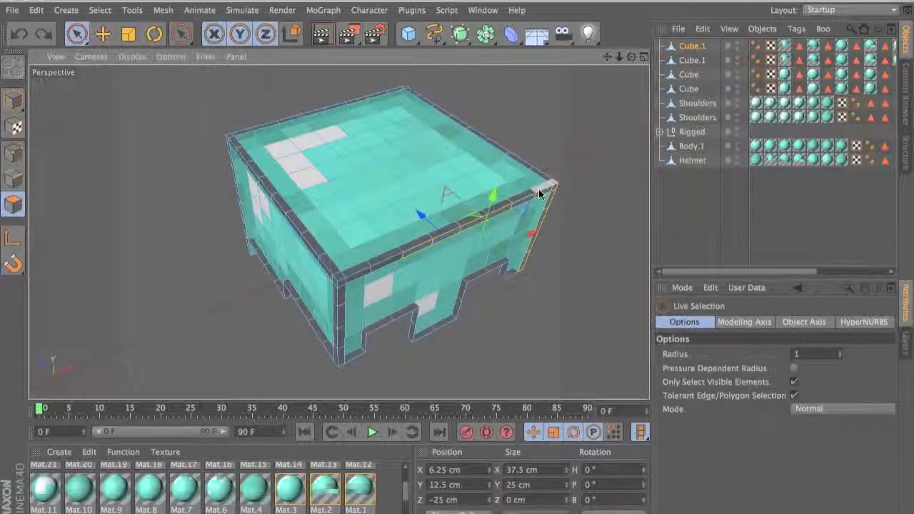
pyautogui.press('Delete')
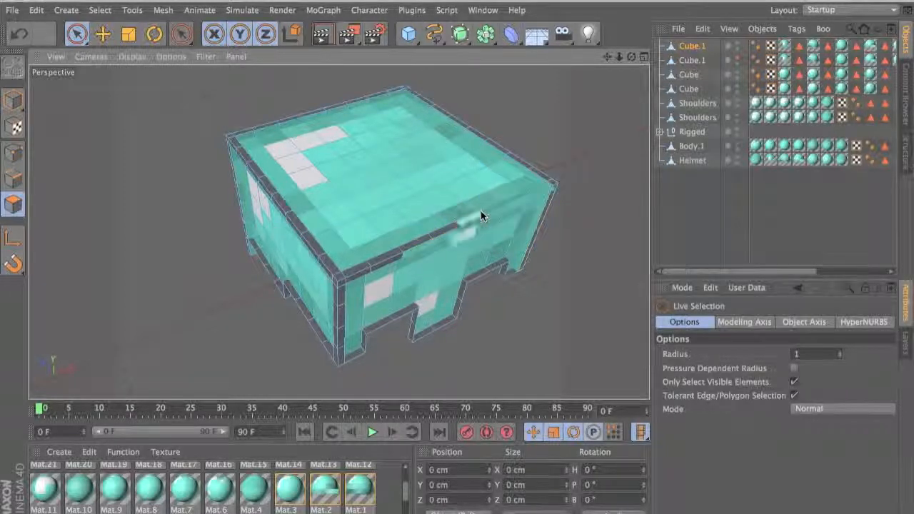
pyautogui.moveTo(441, 231)
pyautogui.mouseDown()
pyautogui.moveTo(377, 266)
pyautogui.moveTo(299, 232)
pyautogui.mouseUp()
pyautogui.press('Delete')
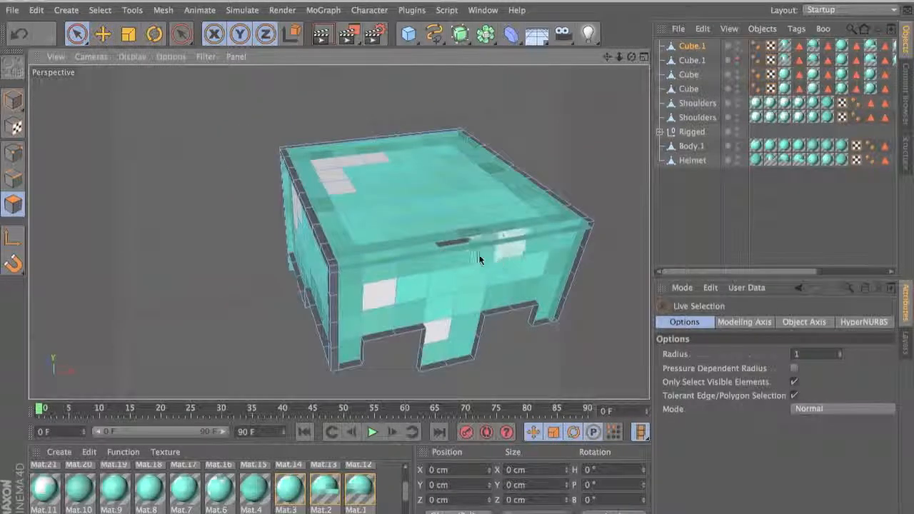
pyautogui.click(457, 240)
pyautogui.press('Delete')
# Delete the dark rim polygons down the helmet's front corner and along the adjoining side edge.
pyautogui.keyDown('alt'); pyautogui.moveTo(302, 371); pyautogui.dragTo(379, 210); pyautogui.keyUp('alt')
pyautogui.moveTo(331, 200); pyautogui.dragTo(333, 357)
pyautogui.press('Delete')
pyautogui.keyDown('alt'); pyautogui.moveTo(333, 357); pyautogui.dragTo(289, 157); pyautogui.keyUp('alt')
pyautogui.moveTo(288, 157)
pyautogui.mouseDown()
pyautogui.moveTo(290, 253)
pyautogui.moveTo(300, 170)
pyautogui.moveTo(414, 187)
pyautogui.mouseUp()
pyautogui.press('Delete')
pyautogui.press('Delete')
# Delete the dark rim polygons along the remaining top edges of the extruded helmet.
pyautogui.keyDown('alt'); pyautogui.moveTo(415, 187); pyautogui.dragTo(224, 184); pyautogui.keyUp('alt')
pyautogui.moveTo(378, 189)
pyautogui.mouseDown()
pyautogui.moveTo(554, 203)
pyautogui.moveTo(571, 232)
pyautogui.mouseUp()
pyautogui.moveTo(571, 232)
pyautogui.mouseDown()
pyautogui.moveTo(433, 184)
pyautogui.moveTo(417, 307)
pyautogui.moveTo(433, 106)
pyautogui.moveTo(339, 153)
pyautogui.mouseUp()
pyautogui.press('Delete')
pyautogui.press('Delete')
pyautogui.moveTo(339, 153); pyautogui.dragTo(553, 147)
pyautogui.press('Delete')
pyautogui.moveTo(554, 147); pyautogui.dragTo(325, 140)
pyautogui.press('Delete')
pyautogui.keyDown('alt'); pyautogui.moveTo(325, 140); pyautogui.dragTo(360, 143); pyautogui.keyUp('alt')
pyautogui.press('Delete')
# Delete the dark rim polygons down the remaining vertical corners of the extruded helmet.
pyautogui.moveTo(416, 150)
pyautogui.mouseDown()
pyautogui.moveTo(537, 159)
pyautogui.moveTo(403, 272)
pyautogui.moveTo(410, 371)
pyautogui.mouseUp()
pyautogui.press('Delete')
pyautogui.press('Delete')
pyautogui.keyDown('alt'); pyautogui.moveTo(410, 371); pyautogui.dragTo(597, 143); pyautogui.keyUp('alt')
pyautogui.press('Delete')
pyautogui.moveTo(596, 143)
pyautogui.keyDown('alt'); pyautogui.mouseDown()
pyautogui.moveTo(474, 150)
pyautogui.moveTo(589, 140)
pyautogui.mouseUp(); pyautogui.keyUp('alt')
pyautogui.press('Delete')
pyautogui.keyDown('alt'); pyautogui.moveTo(589, 141); pyautogui.dragTo(531, 164); pyautogui.keyUp('alt')
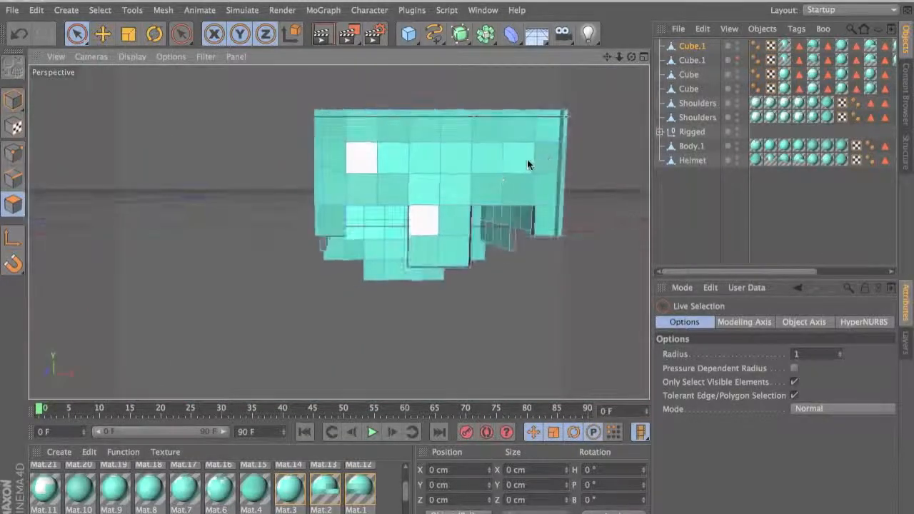
# Inspect the helmet's front and review the settings of materials Mat.3 and Mat.5 in the Material Editor.
pyautogui.keyDown('alt'); pyautogui.moveTo(574, 117); pyautogui.dragTo(351, 180); pyautogui.keyUp('alt')
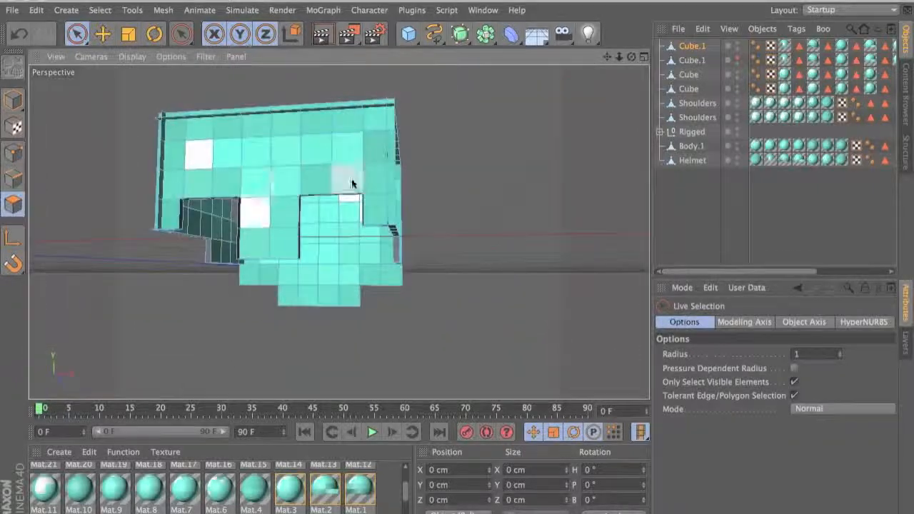
pyautogui.scroll(4, 367, 179)
pyautogui.keyDown('alt'); pyautogui.moveTo(425, 177); pyautogui.dragTo(362, 221); pyautogui.keyUp('alt')
pyautogui.keyDown('alt'); pyautogui.moveTo(363, 222); pyautogui.dragTo(422, 245, button='middle'); pyautogui.keyUp('alt')
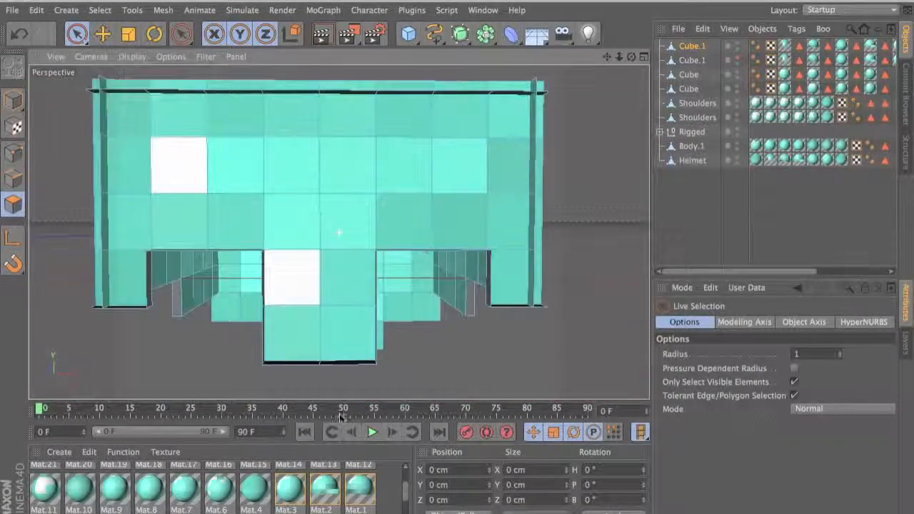
pyautogui.scroll(-2, 359, 488)
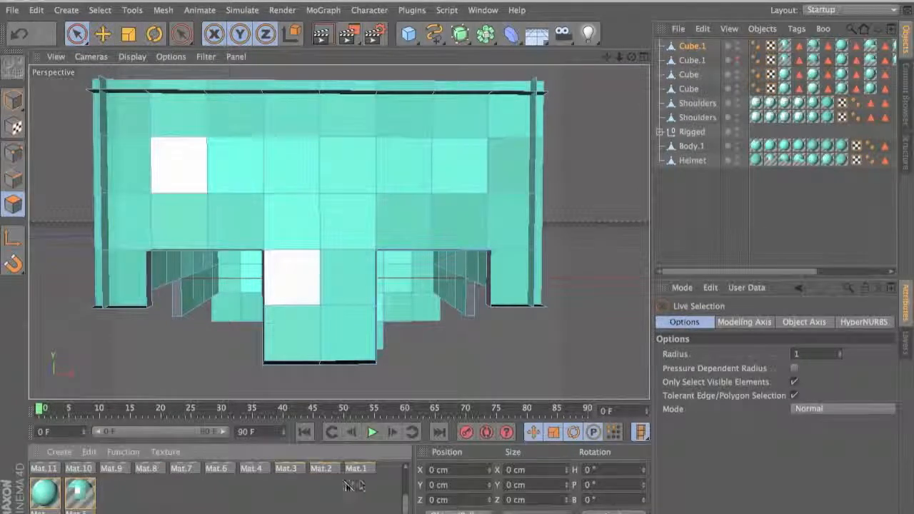
pyautogui.scroll(3, 301, 457)
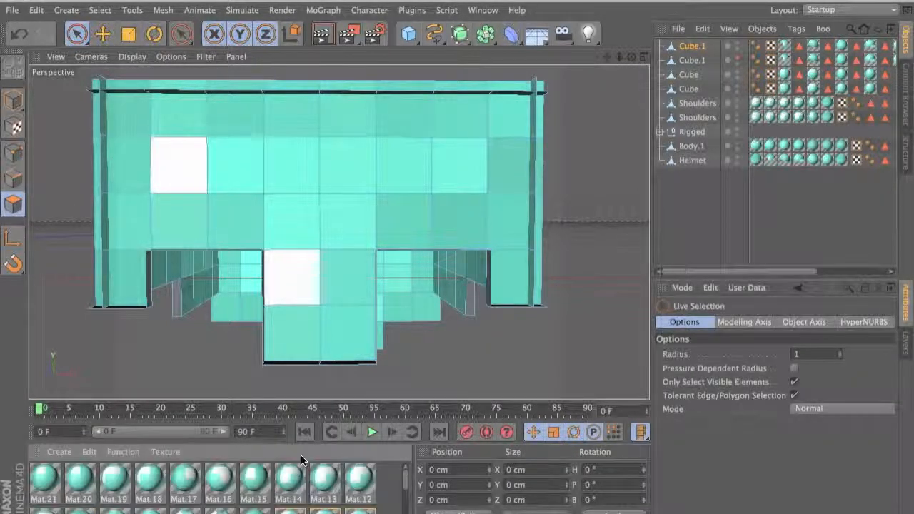
pyautogui.click(293, 492)
pyautogui.doubleClick(293, 491)
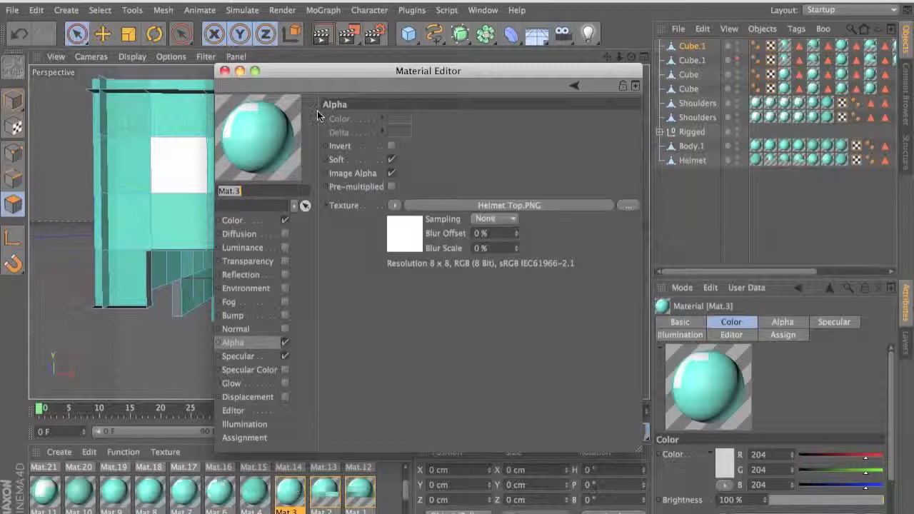
pyautogui.click(224, 69)
pyautogui.scroll(-3, 346, 458)
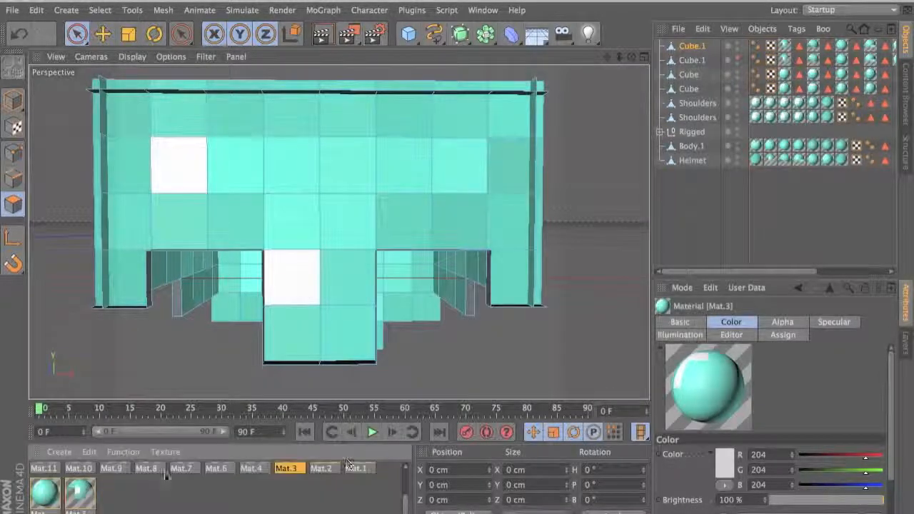
pyautogui.doubleClick(83, 502)
pyautogui.click(223, 70)
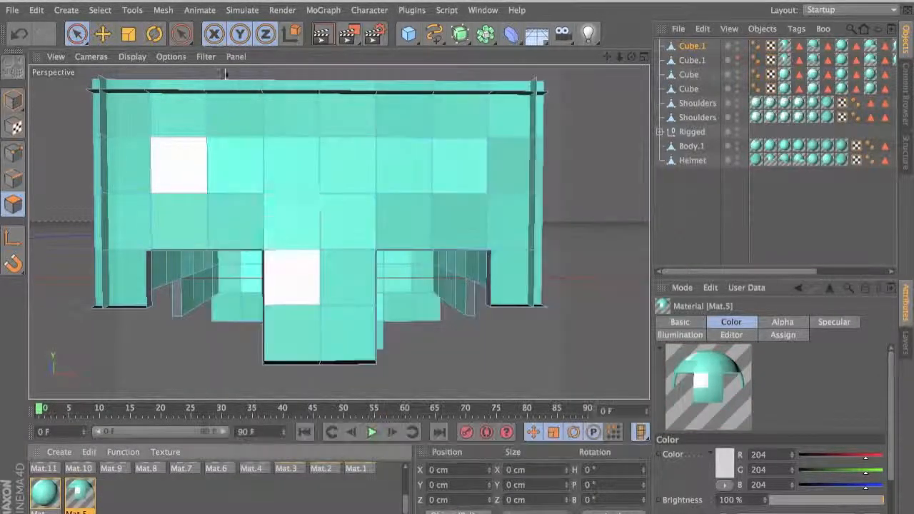
# Unhide the second Cube.1 shell and merge both Cube.1 objects with Connect Objects + Delete.
pyautogui.click(738, 59)
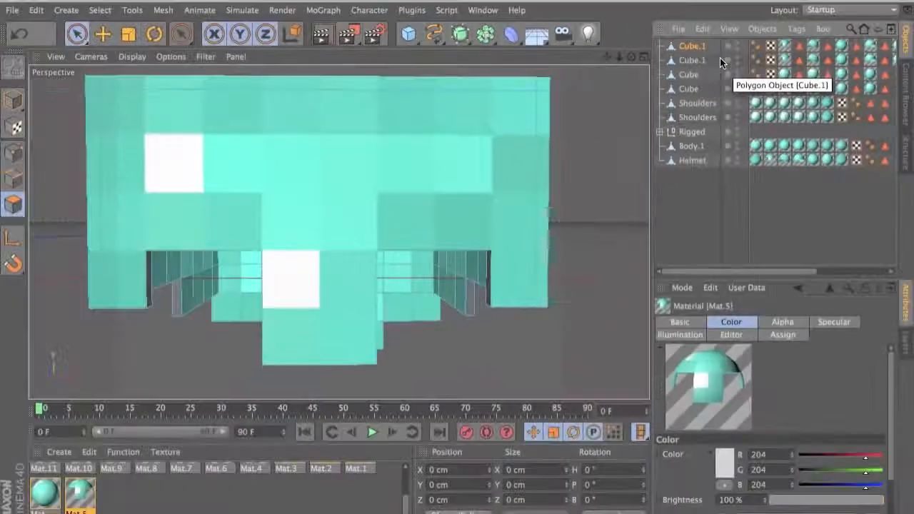
pyautogui.click(720, 60)
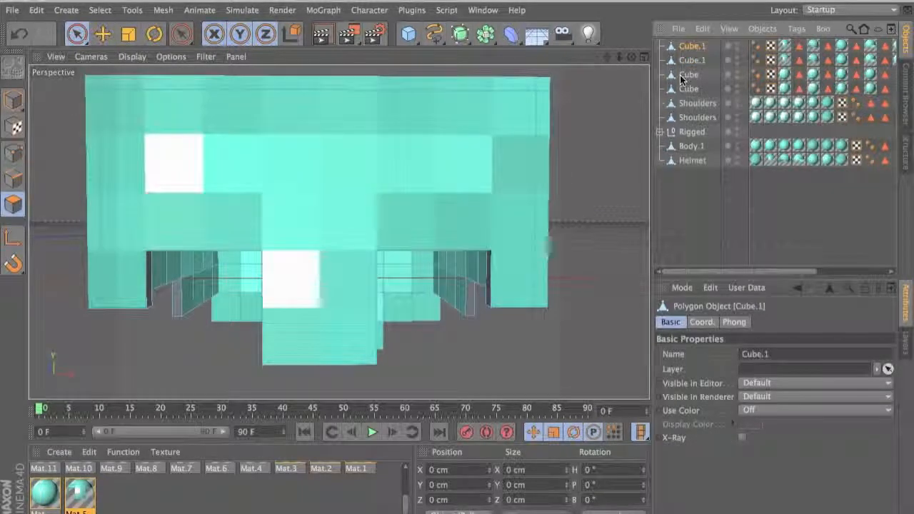
pyautogui.keyDown('ctrl'); pyautogui.click(701, 60); pyautogui.keyUp('ctrl')
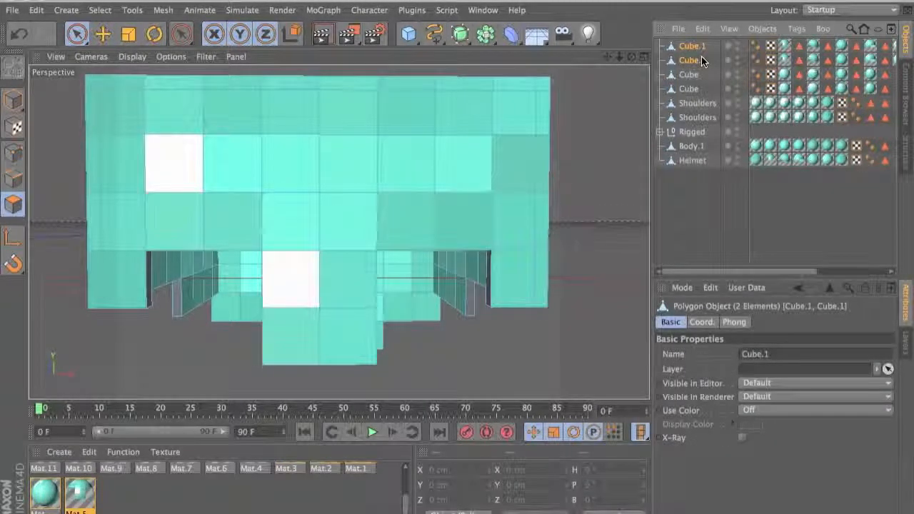
pyautogui.rightClick(690, 56)
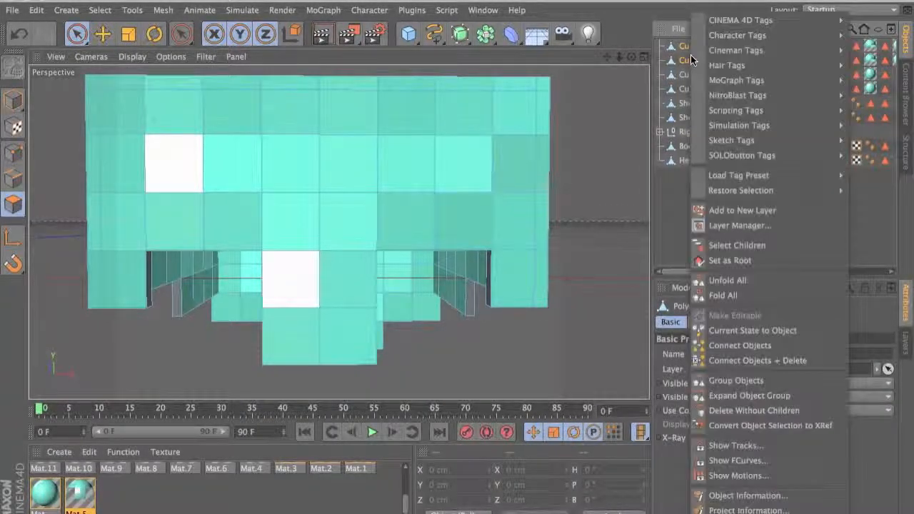
pyautogui.click(763, 357)
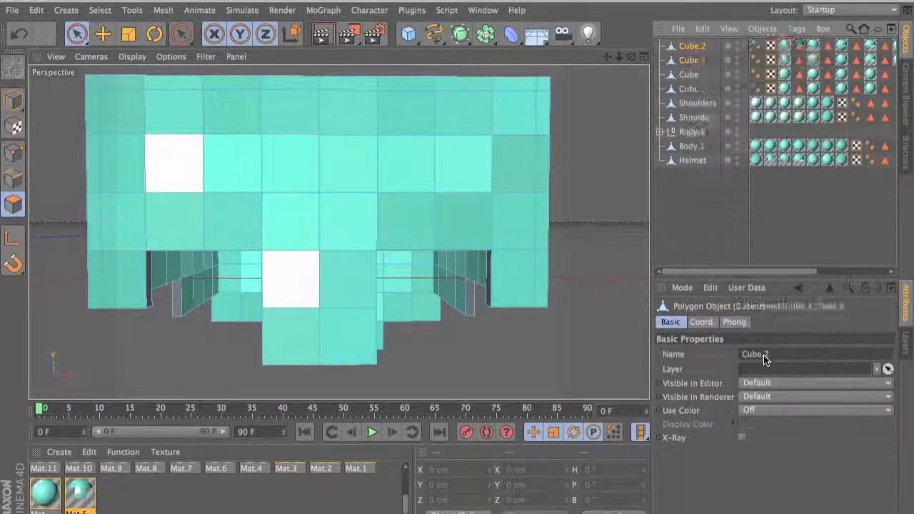
# Rename the merged armour object as Helmet.
pyautogui.doubleClick(703, 44)
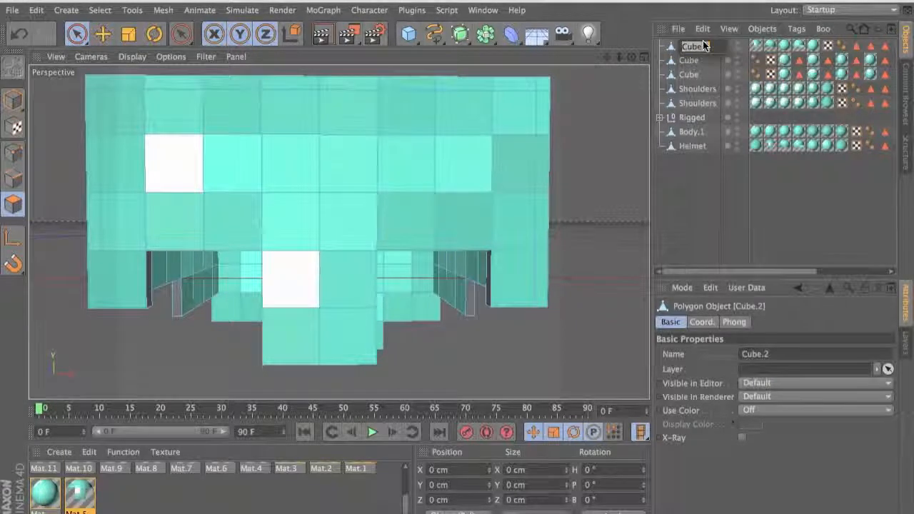
pyautogui.write('Helmet')
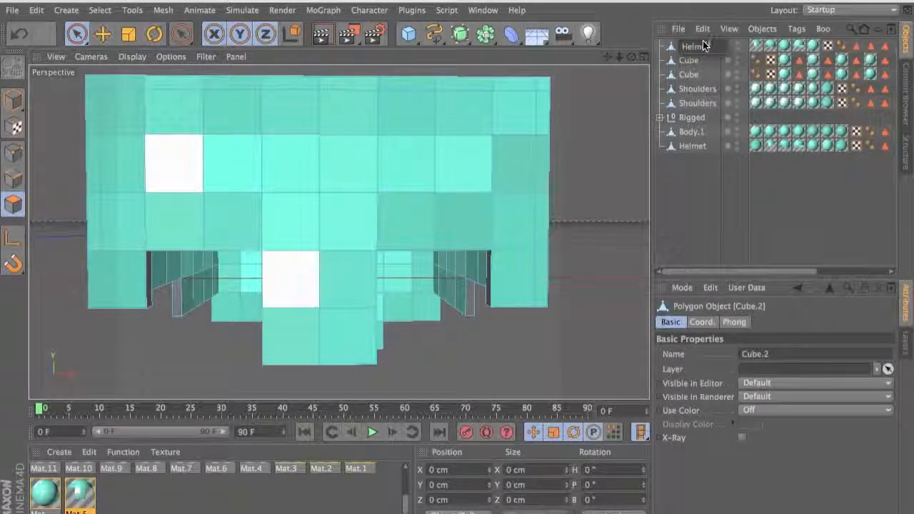
pyautogui.press('Return')
# Select the thin rim polygons along the underside of the helmet's front edge and one adjoining side edge.
pyautogui.keyDown('alt'); pyautogui.moveTo(534, 218); pyautogui.dragTo(417, 94); pyautogui.keyUp('alt')
pyautogui.scroll(-5, 417, 94)
pyautogui.click(451, 78)
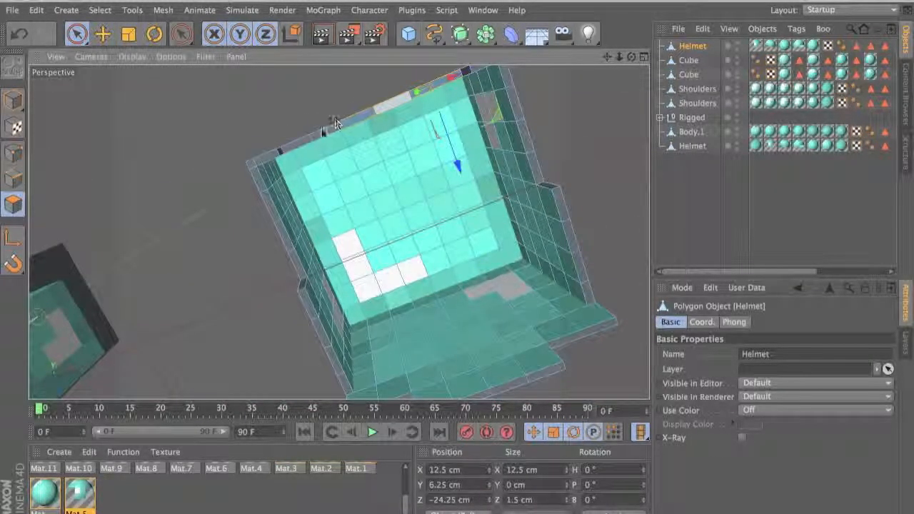
pyautogui.keyDown('shift'); pyautogui.moveTo(276, 157); pyautogui.dragTo(265, 158); pyautogui.keyUp('shift')
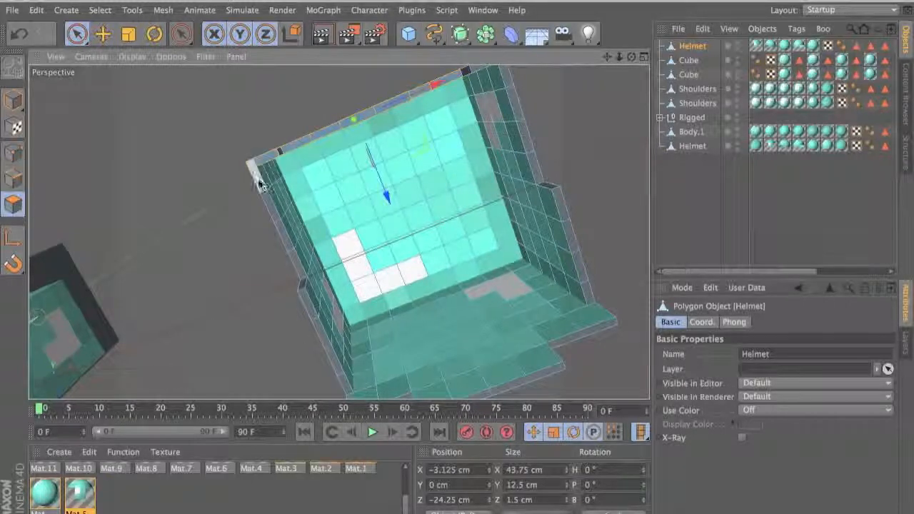
pyautogui.keyDown('shift'); pyautogui.click(297, 262); pyautogui.keyUp('shift')
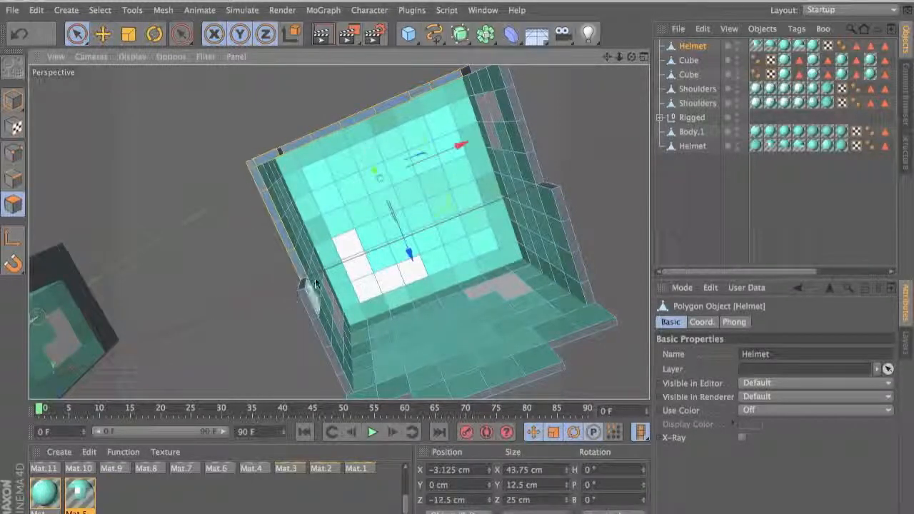
pyautogui.keyDown('shift'); pyautogui.click(339, 383); pyautogui.keyUp('shift')
pyautogui.keyDown('alt'); pyautogui.moveTo(339, 382); pyautogui.dragTo(324, 222, button='middle'); pyautogui.keyUp('alt')
pyautogui.press('F9')
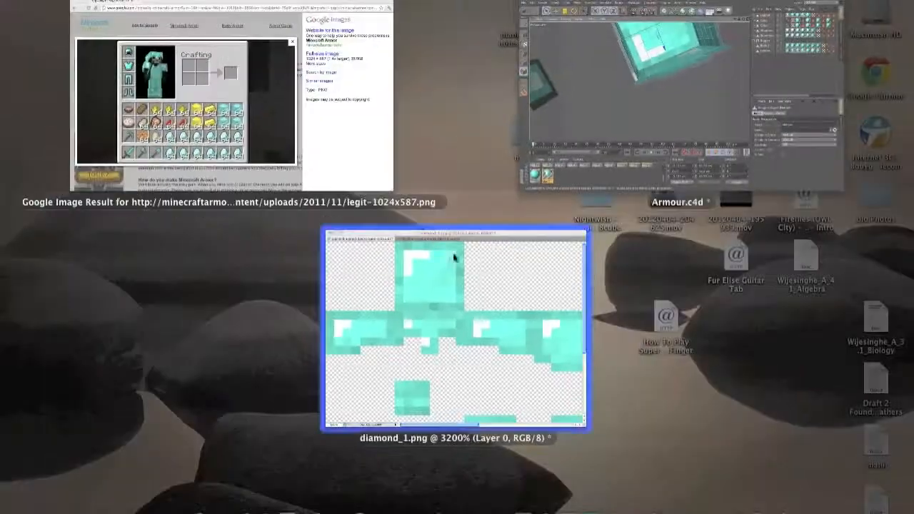
pyautogui.click(453, 255)
pyautogui.moveTo(375, 103); pyautogui.dragTo(384, 32)
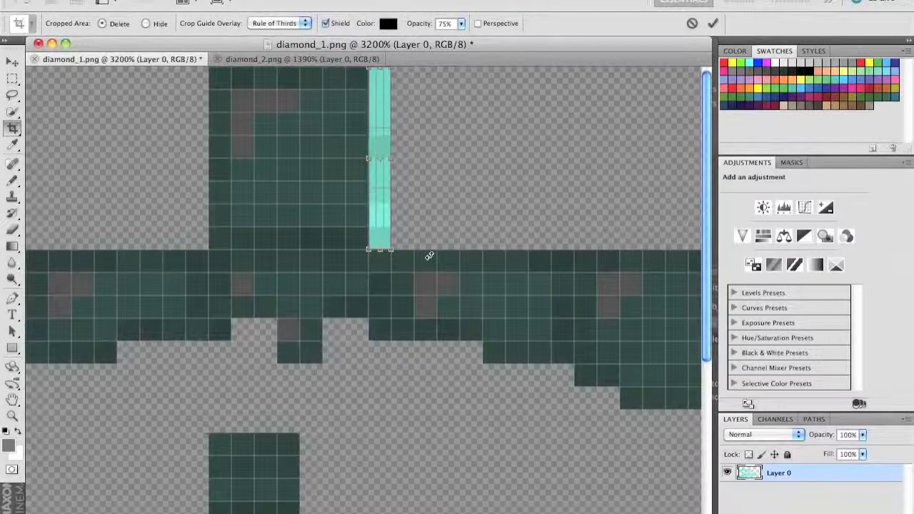
pyautogui.press('F9')
pyautogui.click(494, 266)
pyautogui.press('Escape')
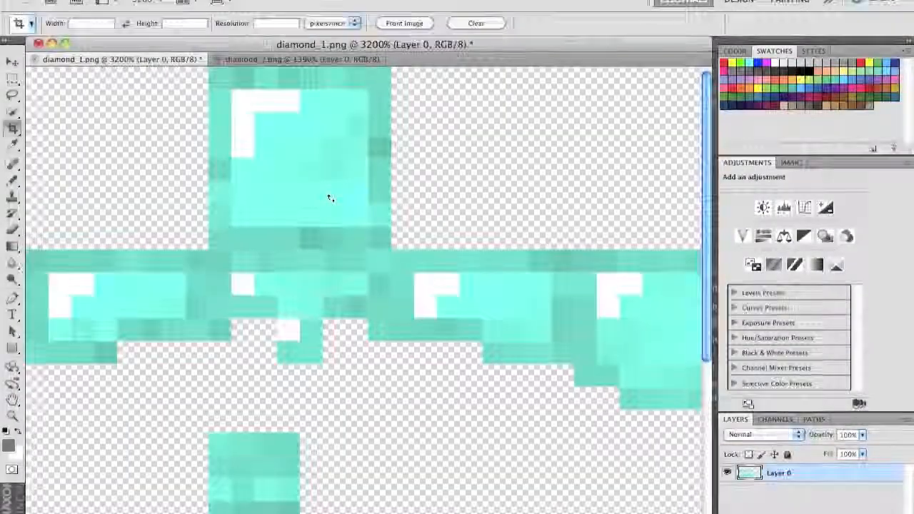
pyautogui.press('F9')
pyautogui.click(605, 125)
# Add the rim polygons along the helmet's lower back edge and around the opposite front corner to the selection.
pyautogui.keyDown('shift'); pyautogui.click(322, 216); pyautogui.keyUp('shift')
pyautogui.moveTo(341, 236)
pyautogui.keyDown('shift'); pyautogui.mouseDown()
pyautogui.moveTo(446, 213)
pyautogui.moveTo(429, 216)
pyautogui.moveTo(529, 213)
pyautogui.mouseUp(); pyautogui.keyUp('shift')
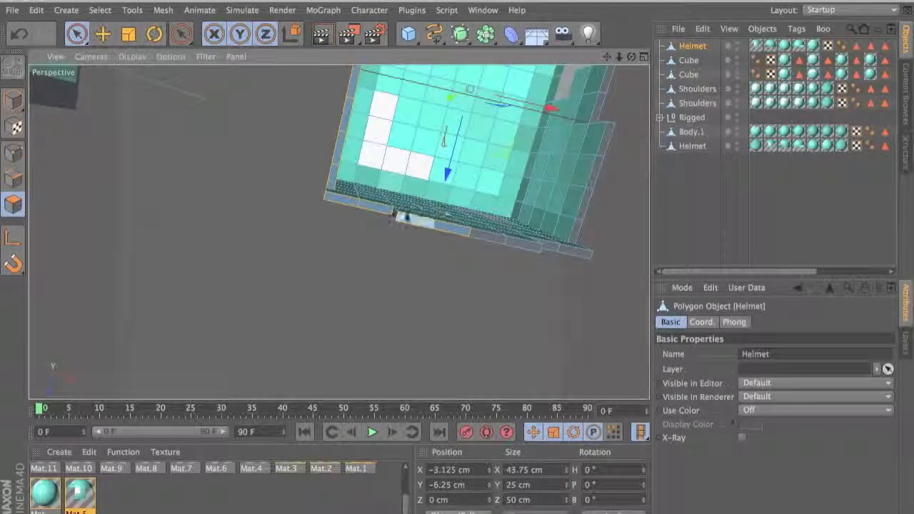
pyautogui.keyDown('alt'); pyautogui.moveTo(341, 209); pyautogui.dragTo(450, 328); pyautogui.keyUp('alt')
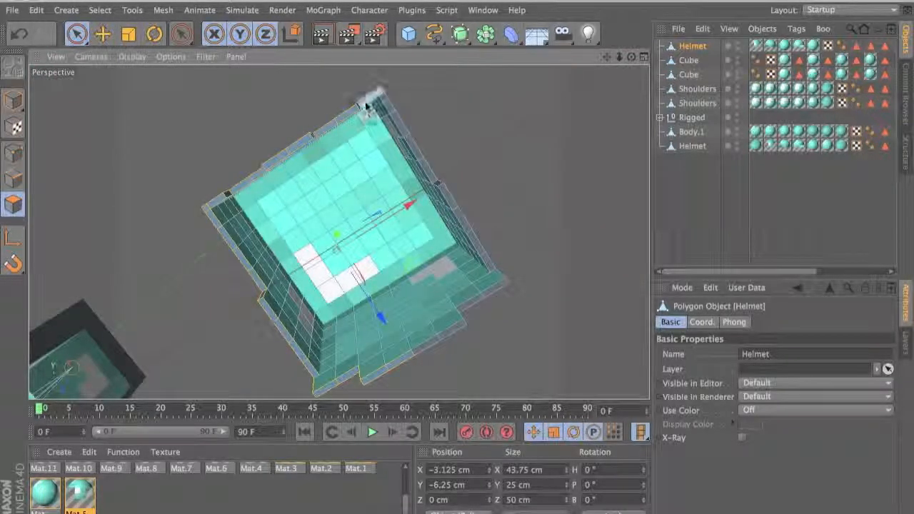
pyautogui.keyDown('alt'); pyautogui.moveTo(411, 134); pyautogui.dragTo(288, 314); pyautogui.keyUp('alt')
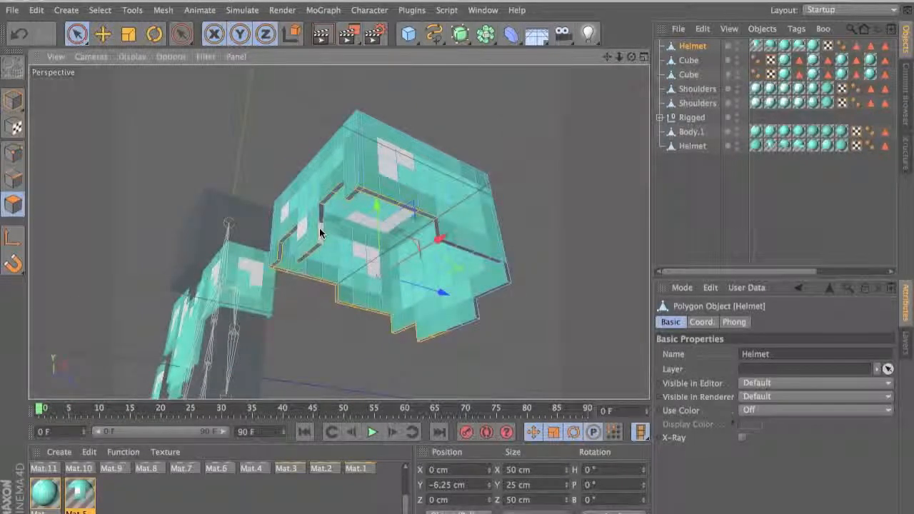
pyautogui.keyDown('alt'); pyautogui.moveTo(320, 225); pyautogui.dragTo(393, 252); pyautogui.keyUp('alt')
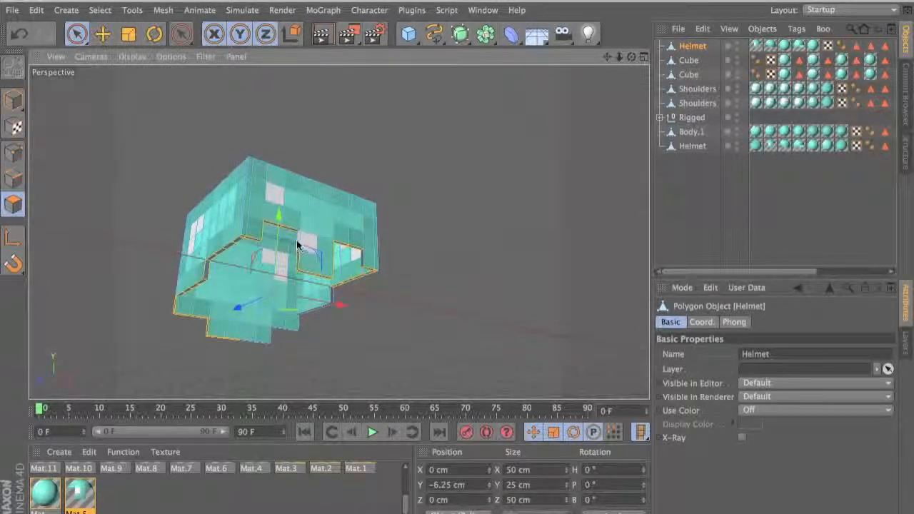
pyautogui.hotkey('ctrl', 'z')
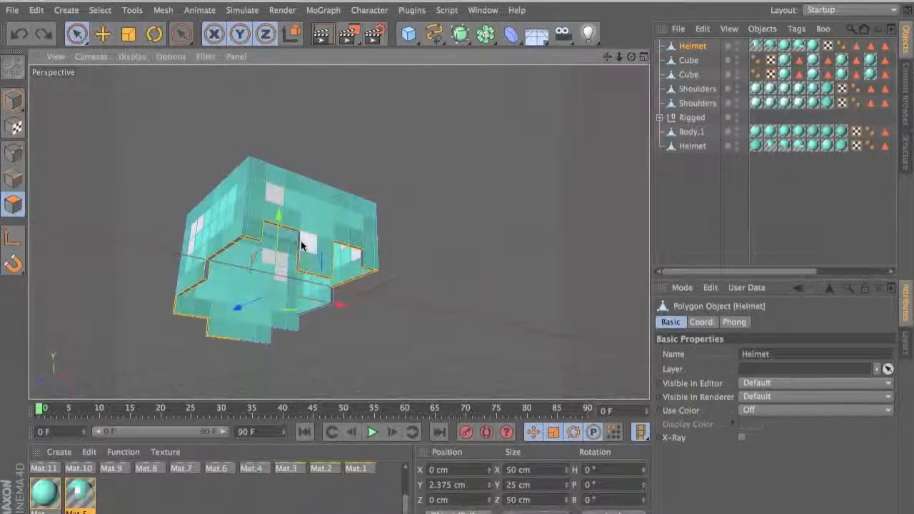
# Add the remaining rim polygons along the helmet's second side and lower back edge to the selection.
pyautogui.scroll(5, 332, 263)
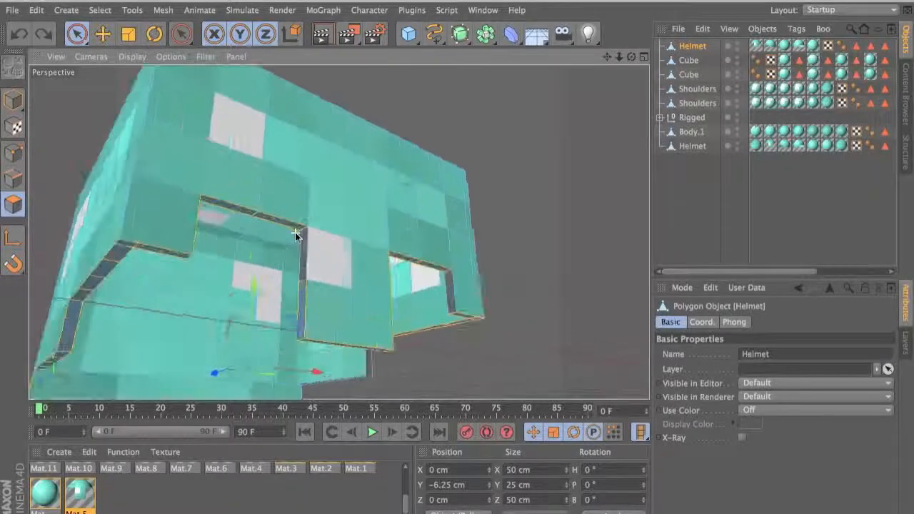
pyautogui.keyDown('alt'); pyautogui.moveTo(399, 284); pyautogui.dragTo(452, 343); pyautogui.keyUp('alt')
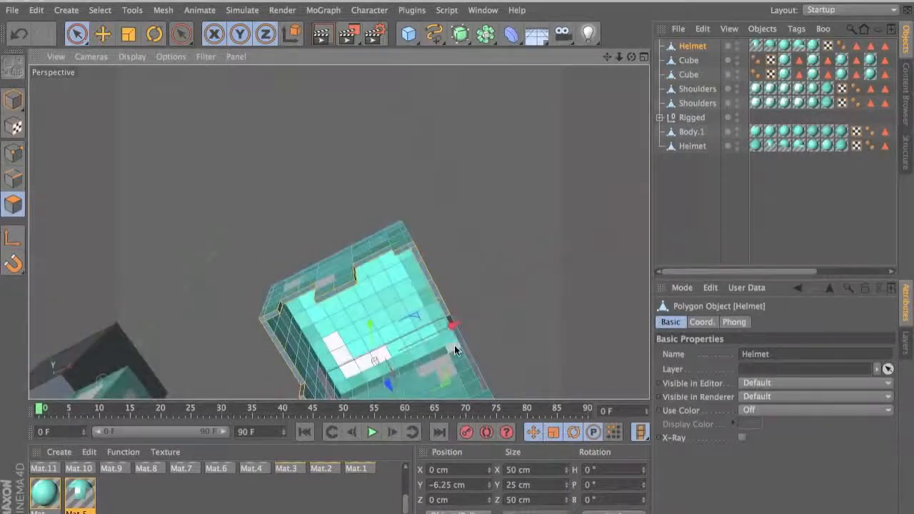
pyautogui.keyDown('shift'); pyautogui.click(445, 309); pyautogui.keyUp('shift')
pyautogui.press('super+z')
pyautogui.keyDown('alt'); pyautogui.moveTo(461, 332); pyautogui.dragTo(420, 171); pyautogui.keyUp('alt')
pyautogui.keyDown('alt'); pyautogui.moveTo(446, 204); pyautogui.dragTo(443, 198); pyautogui.keyUp('alt')
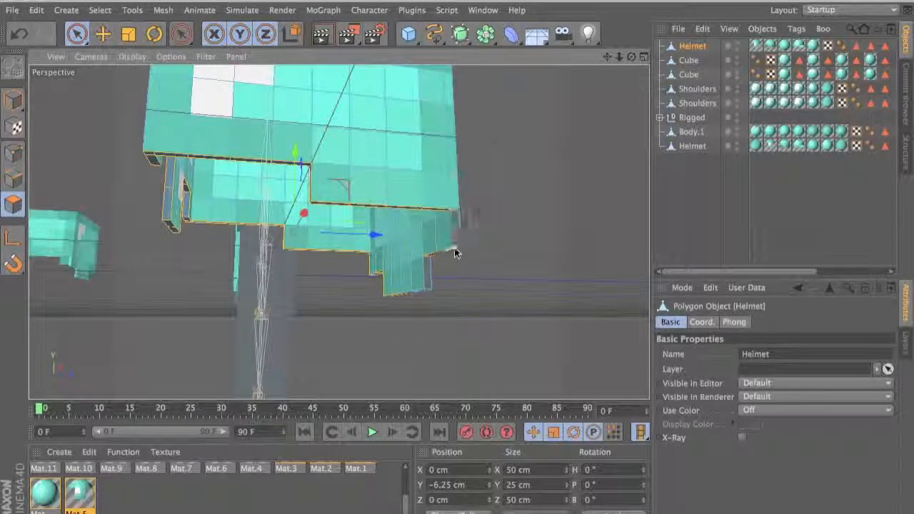
pyautogui.keyDown('alt'); pyautogui.moveTo(415, 326); pyautogui.dragTo(441, 142); pyautogui.keyUp('alt')
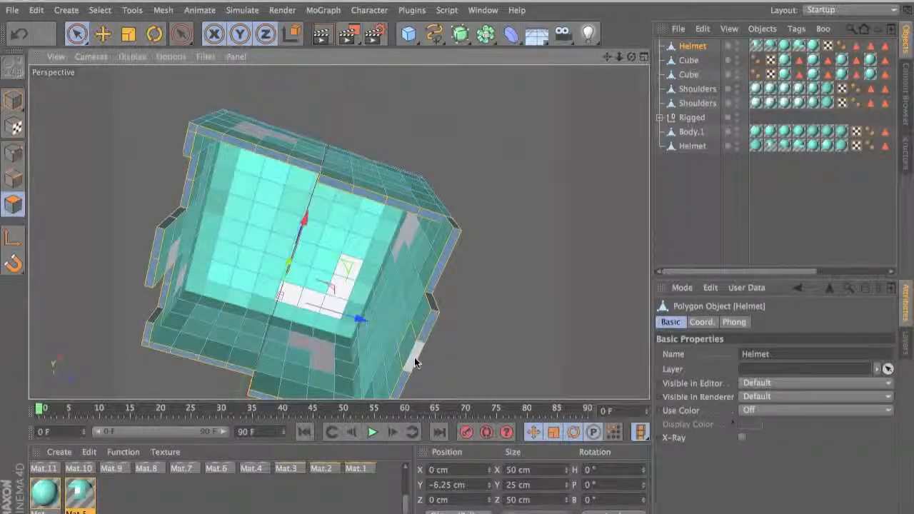
pyautogui.keyDown('alt'); pyautogui.moveTo(347, 329); pyautogui.dragTo(456, 265); pyautogui.keyUp('alt')
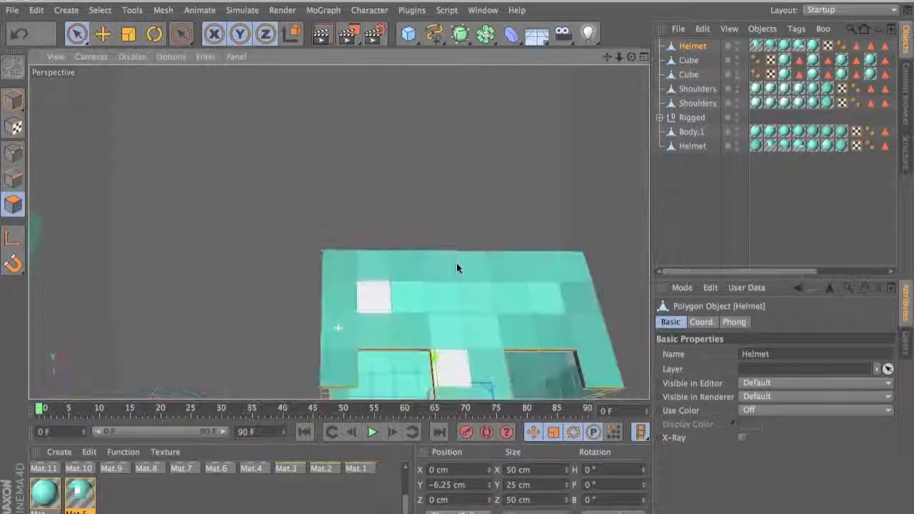
pyautogui.keyDown('alt'); pyautogui.moveTo(339, 328); pyautogui.dragTo(363, 217); pyautogui.keyUp('alt')
# Apply material Mat.4 to the selected helmet rim polygons, deselect them and check the helmet from the front.
pyautogui.scroll(4, 49, 485)
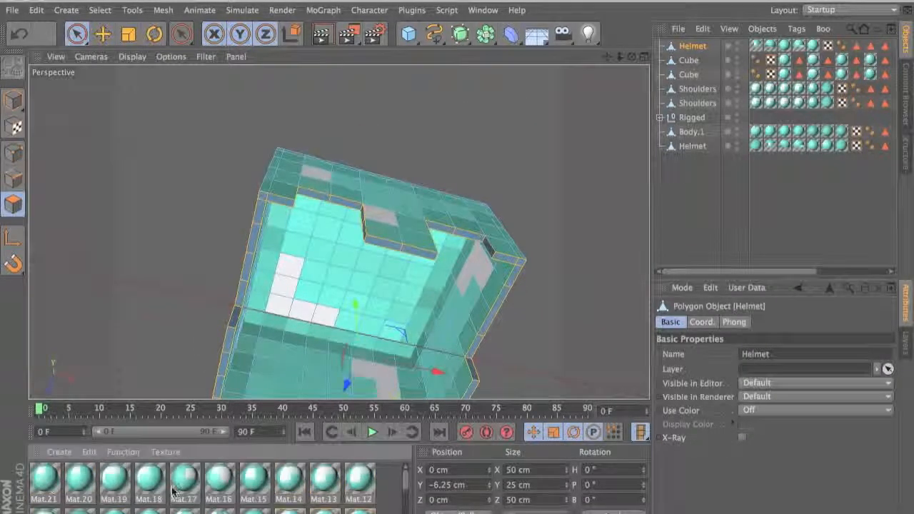
pyautogui.scroll(-2, 172, 489)
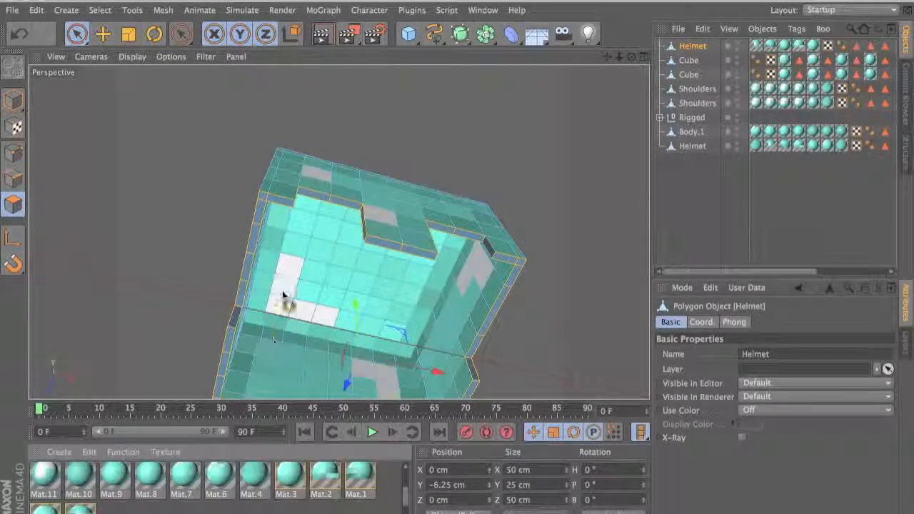
pyautogui.moveTo(283, 293)
pyautogui.mouseDown()
pyautogui.moveTo(309, 495)
pyautogui.moveTo(259, 174)
pyautogui.mouseUp()
pyautogui.click(526, 190)
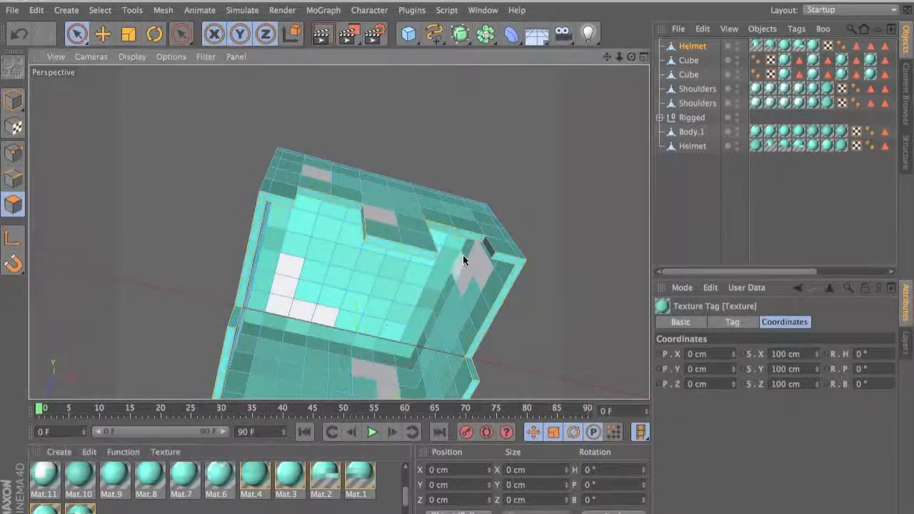
pyautogui.scroll(-5, 462, 255)
pyautogui.keyDown('alt'); pyautogui.moveTo(463, 255); pyautogui.dragTo(284, 326); pyautogui.keyUp('alt')
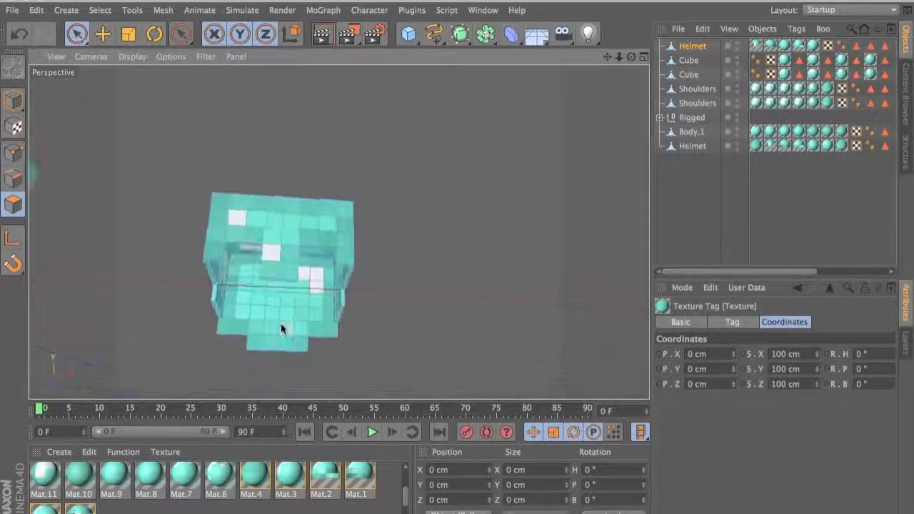
pyautogui.scroll(2, 281, 327)
pyautogui.scroll(1, 280, 327)
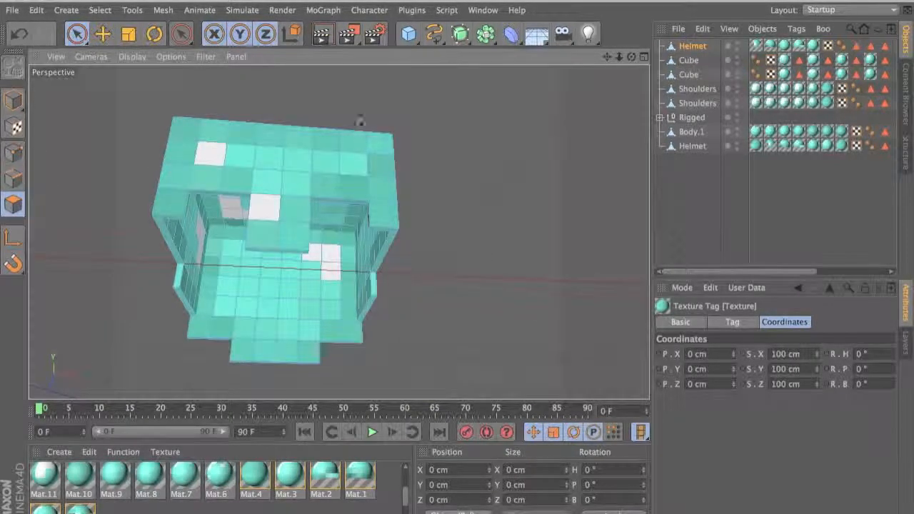
# Preview-render the helmet from the front and from the side, and view it together with the rest of the armour.
pyautogui.hotkey('ctrl', 'r')
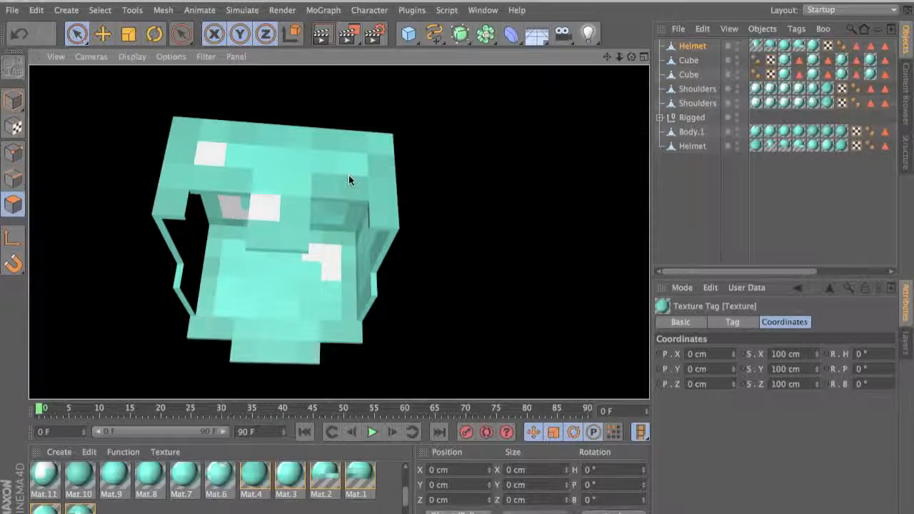
pyautogui.keyDown('alt'); pyautogui.moveTo(348, 175); pyautogui.dragTo(207, 273); pyautogui.keyUp('alt')
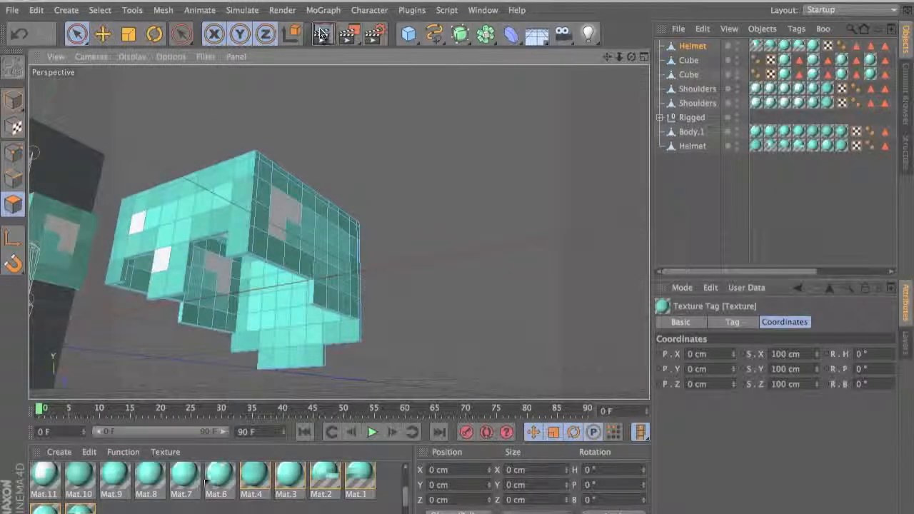
pyautogui.click(321, 33)
pyautogui.keyDown('alt'); pyautogui.moveTo(221, 277); pyautogui.dragTo(459, 268); pyautogui.keyUp('alt')
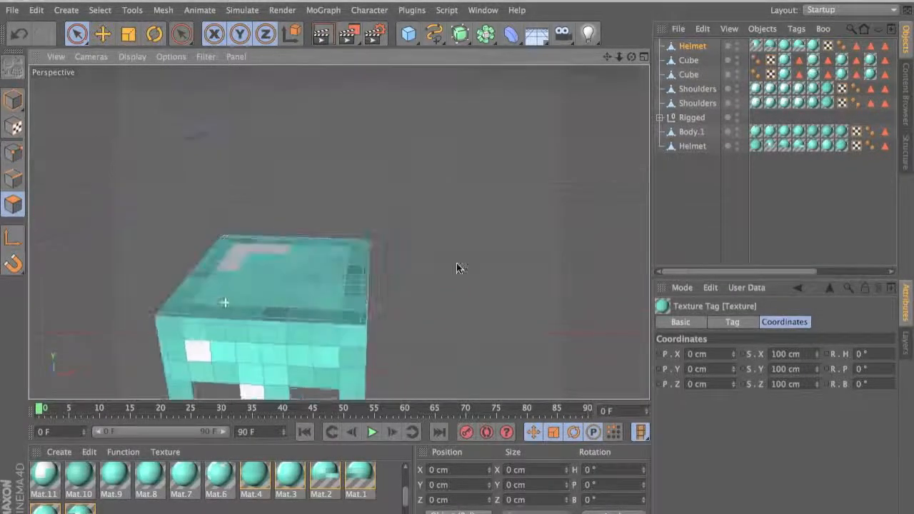
pyautogui.keyDown('alt'); pyautogui.moveTo(248, 262); pyautogui.dragTo(364, 149, button='middle'); pyautogui.keyUp('alt')
pyautogui.scroll(-10, 364, 148)
pyautogui.moveTo(338, 232)
pyautogui.keyDown('alt'); pyautogui.mouseDown()
pyautogui.moveTo(439, 126)
pyautogui.moveTo(343, 220)
pyautogui.mouseUp(); pyautogui.keyUp('alt')
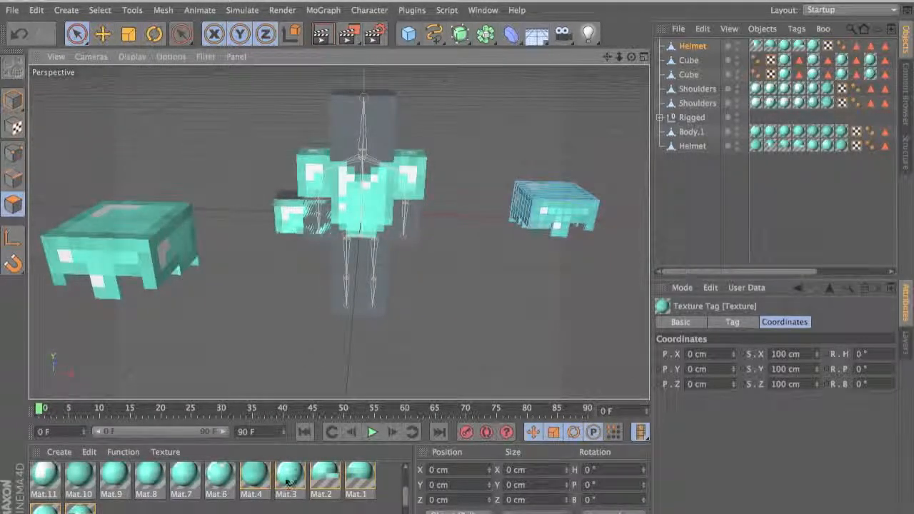
# Look through the material list and inspect the alpha settings of material Mat.12.
pyautogui.scroll(5, 285, 479)
pyautogui.scroll(-5, 286, 480)
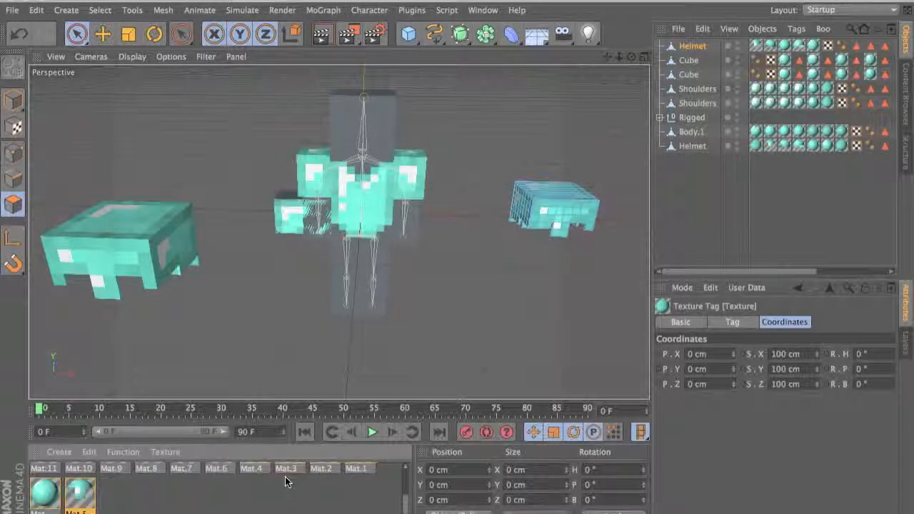
pyautogui.scroll(2, 286, 482)
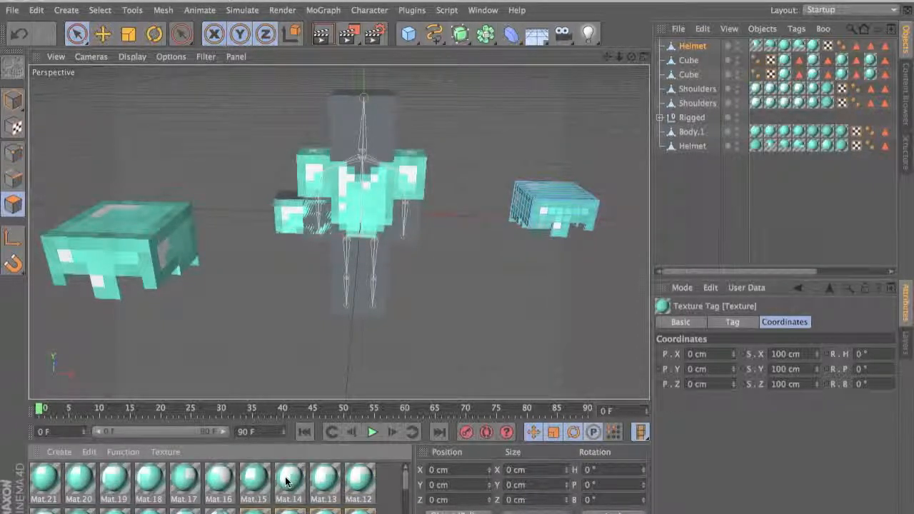
pyautogui.doubleClick(359, 478)
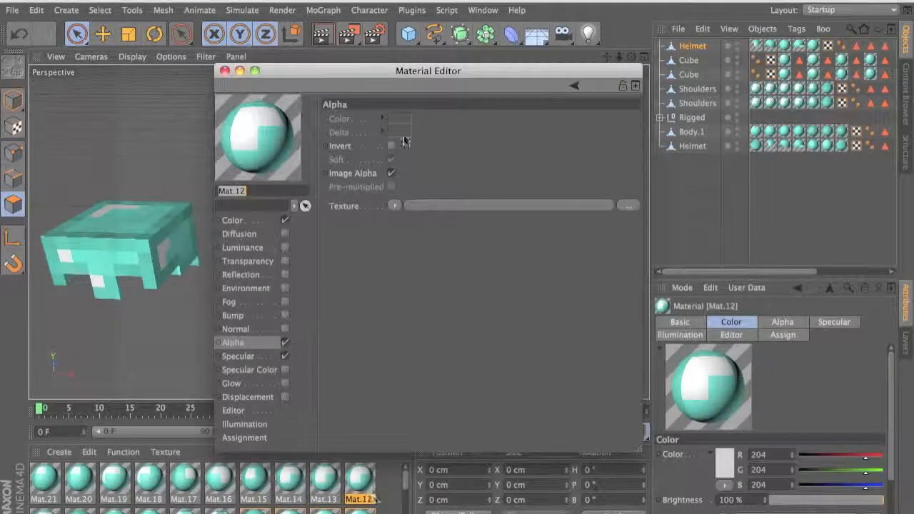
pyautogui.click(223, 71)
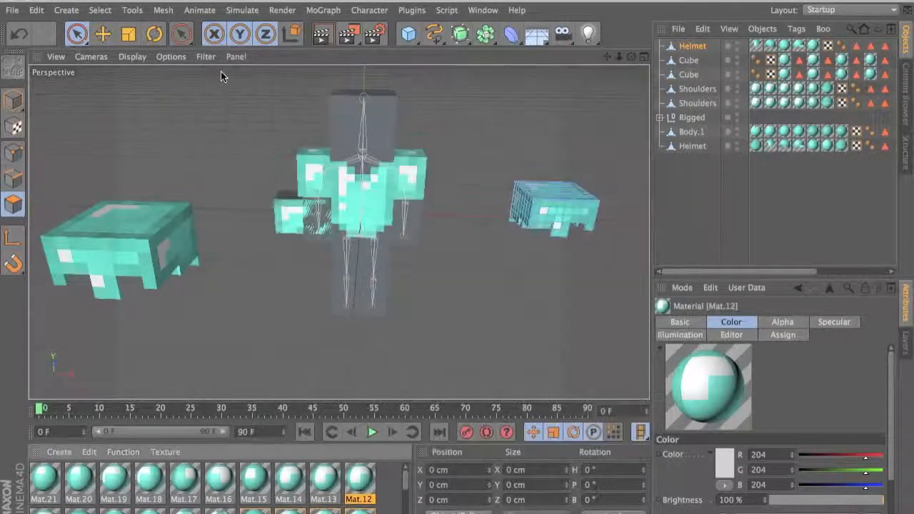
# Rename the Cube.1 object, the textured box shell beside the figure, as E.
pyautogui.keyDown('alt'); pyautogui.moveTo(591, 185); pyautogui.dragTo(358, 212); pyautogui.keyUp('alt')
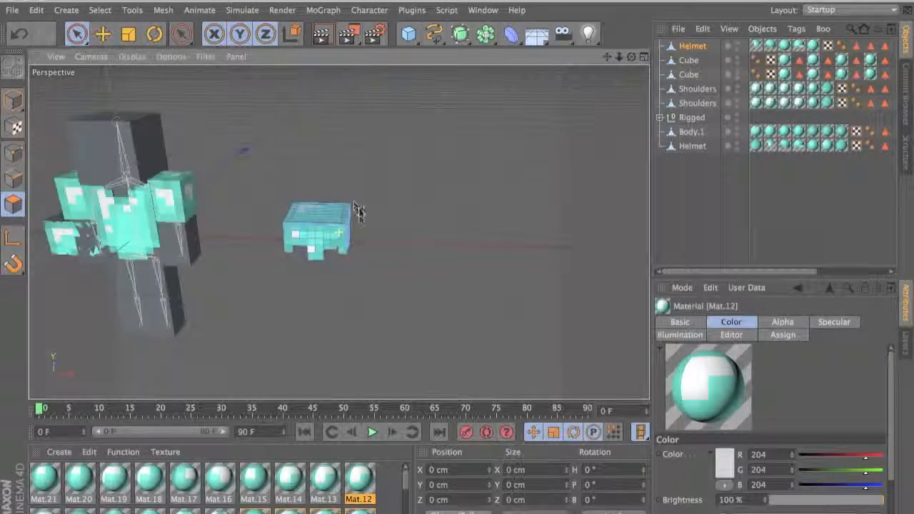
pyautogui.scroll(10, 340, 229)
pyautogui.keyDown('alt'); pyautogui.moveTo(284, 253); pyautogui.dragTo(200, 238); pyautogui.keyUp('alt')
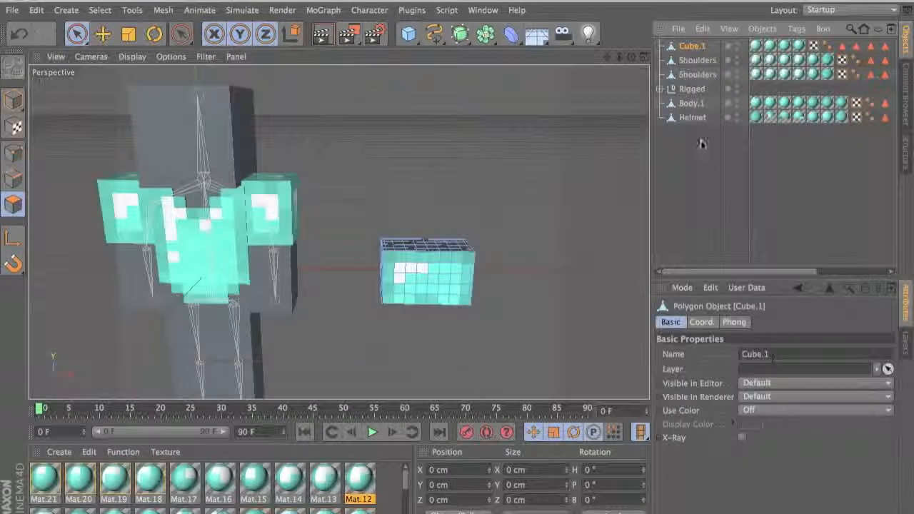
pyautogui.doubleClick(689, 45)
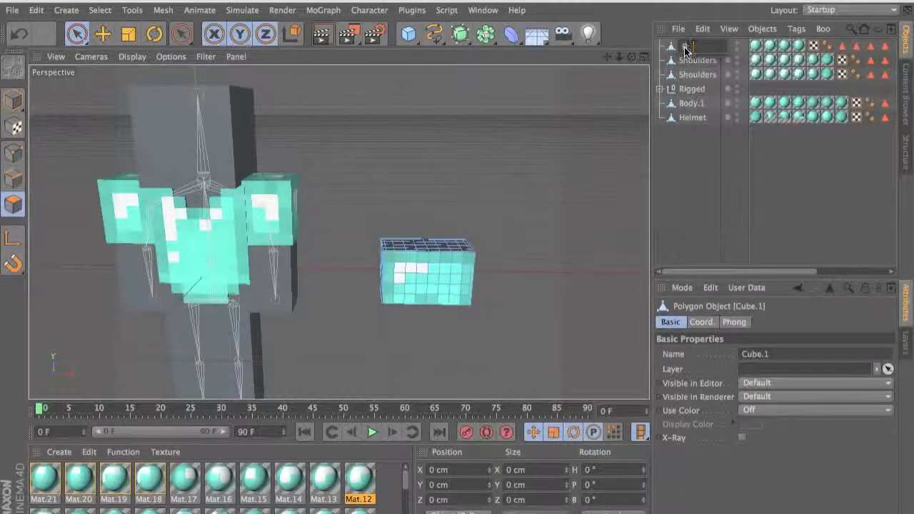
pyautogui.press('Return')
# Move the whole box shell E along X onto the figure's lower torso, at an X position of about 0.57 cm.
pyautogui.scroll(4, 442, 200)
pyautogui.keyDown('alt'); pyautogui.moveTo(437, 343); pyautogui.dragTo(433, 326); pyautogui.keyUp('alt')
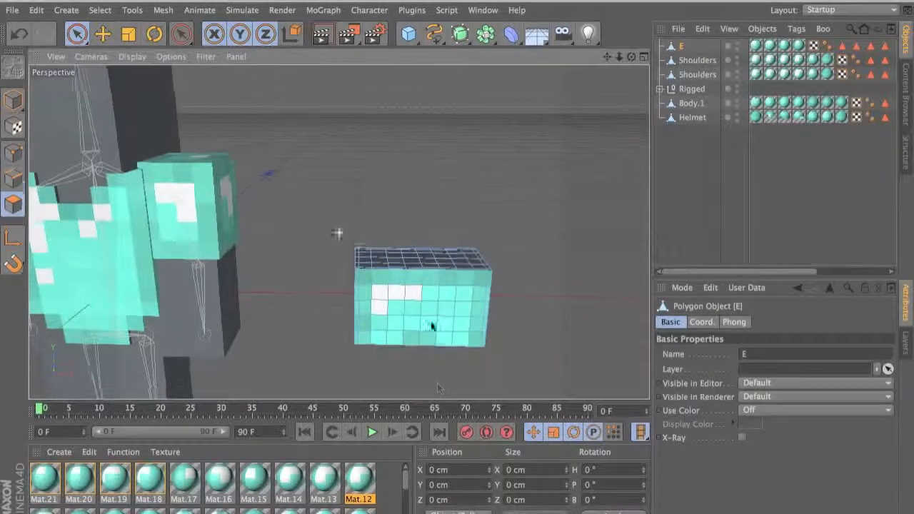
pyautogui.keyDown('alt'); pyautogui.moveTo(432, 325); pyautogui.dragTo(429, 266, button='middle'); pyautogui.keyUp('alt')
pyautogui.click(13, 100)
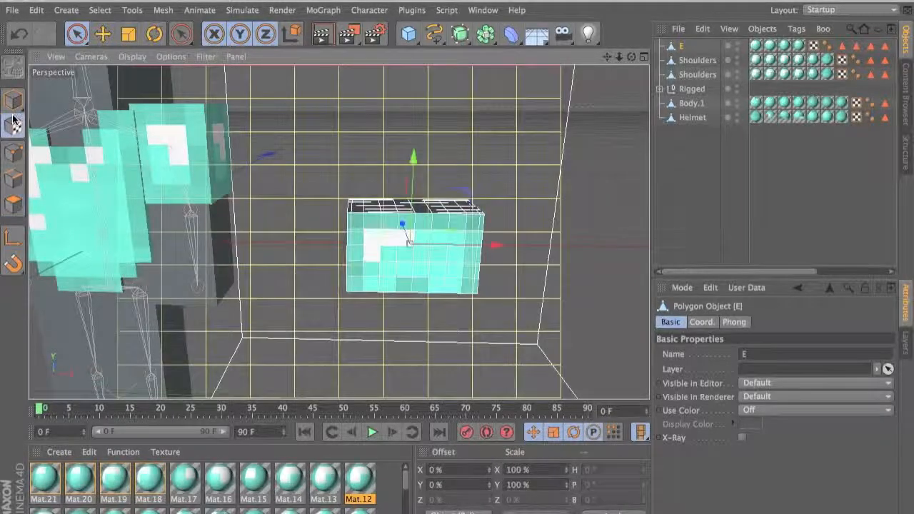
pyautogui.press('e')
pyautogui.moveTo(459, 245); pyautogui.dragTo(153, 264)
pyautogui.keyDown('alt'); pyautogui.moveTo(153, 264); pyautogui.dragTo(280, 251, button='middle'); pyautogui.keyUp('alt')
pyautogui.scroll(4, 271, 267)
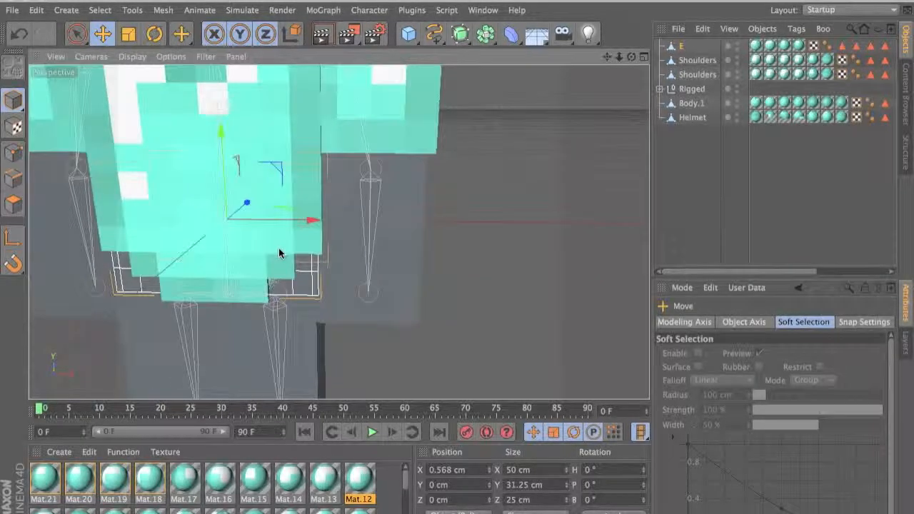
# Lower shell E at the figure's waist to about Y -6.24 cm and adjust its X position to about -0.15 cm.
pyautogui.keyDown('alt'); pyautogui.moveTo(279, 252); pyautogui.dragTo(296, 231); pyautogui.keyUp('alt')
pyautogui.moveTo(215, 166); pyautogui.dragTo(228, 192)
pyautogui.moveTo(317, 246); pyautogui.dragTo(86, 209)
pyautogui.scroll(-5, 306, 251)
pyautogui.scroll(5, 307, 252)
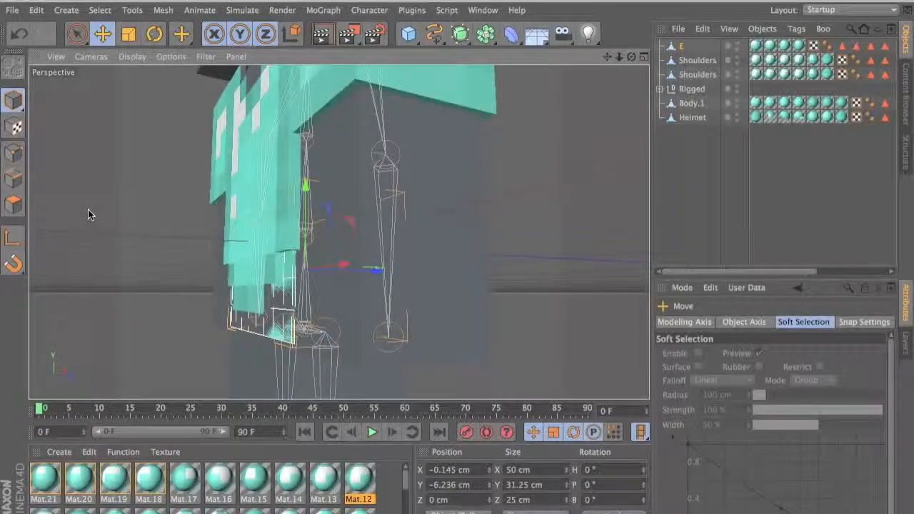
# Try to scale shell E uniformly so that it encloses the lower end of the chest armour, and undo the attempts.
pyautogui.press('x')
pyautogui.press('x')
pyautogui.press('t')
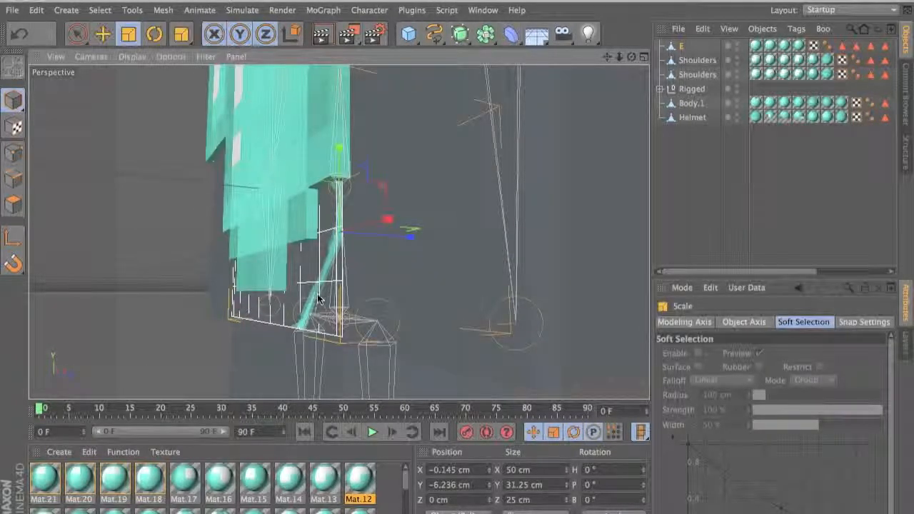
pyautogui.moveTo(318, 295); pyautogui.dragTo(396, 302)
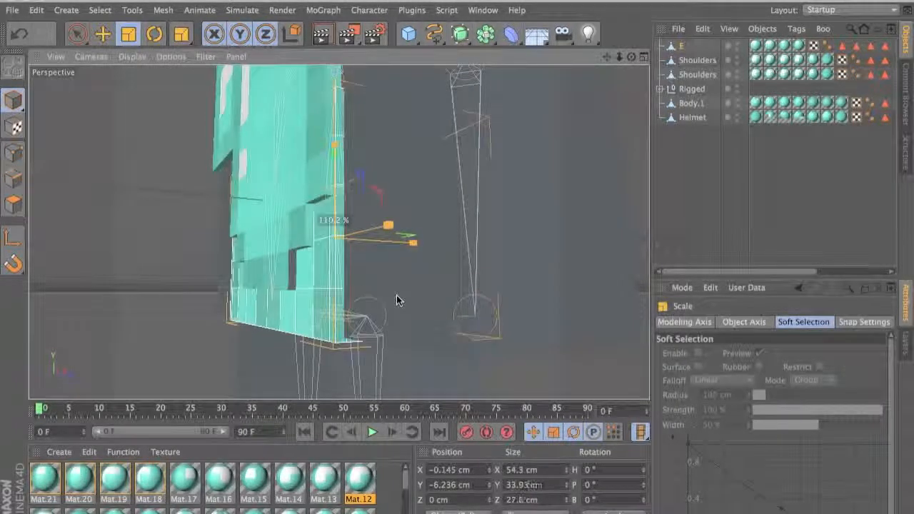
pyautogui.hotkey('ctrl', 'z')
pyautogui.moveTo(314, 298); pyautogui.dragTo(443, 299)
pyautogui.hotkey('ctrl', 'z')
pyautogui.hotkey('ctrl', 'z')
pyautogui.scroll(-4, 438, 299)
pyautogui.scroll(5, 437, 299)
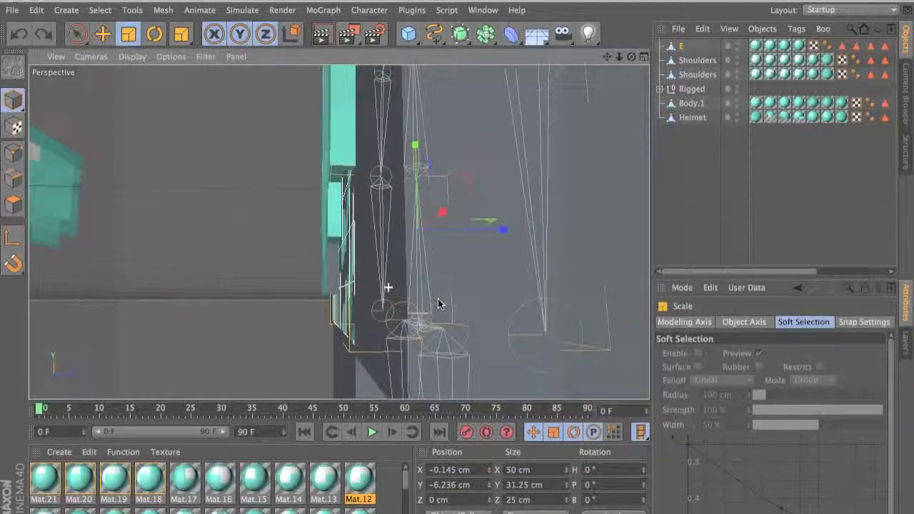
# Lock the Y axis so that shell E scales only in X and Z.
pyautogui.scroll(-2, 432, 275)
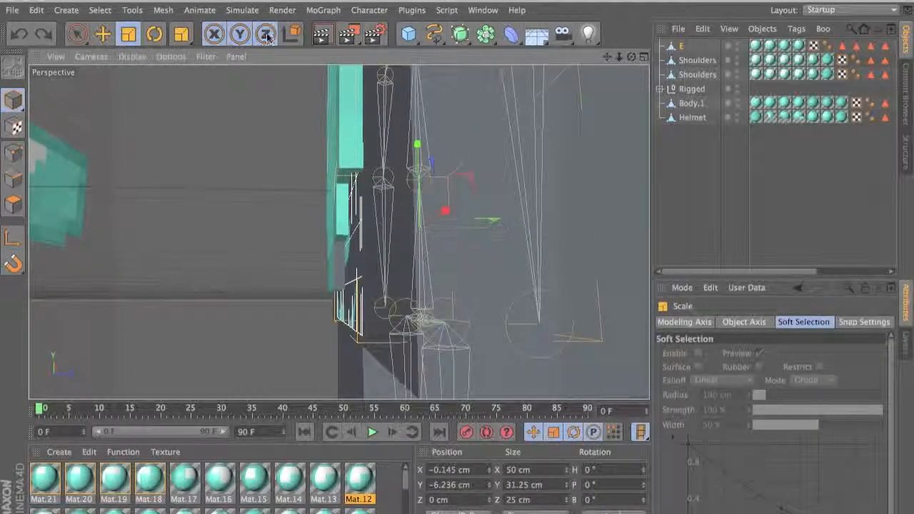
pyautogui.click(242, 37)
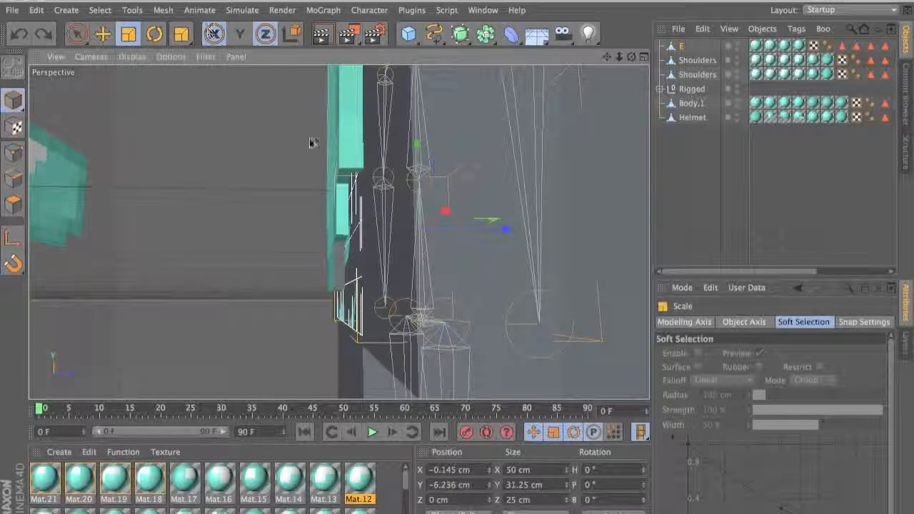
pyautogui.keyDown('alt'); pyautogui.moveTo(312, 144); pyautogui.dragTo(421, 248); pyautogui.keyUp('alt')
pyautogui.scroll(-4, 366, 173)
pyautogui.scroll(4, 366, 174)
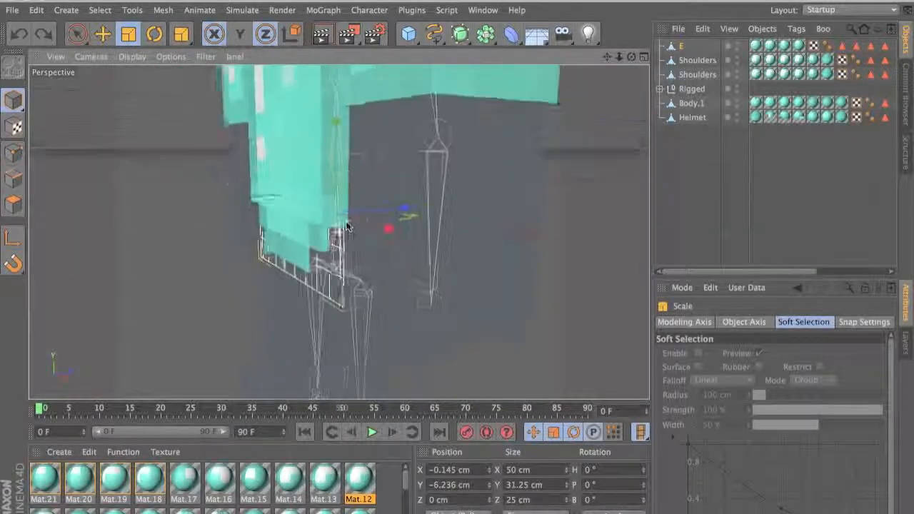
# Try to widen shell E to about 55.7 cm in X and 27.8 cm in Z, and undo the scaling.
pyautogui.moveTo(350, 230); pyautogui.dragTo(431, 267)
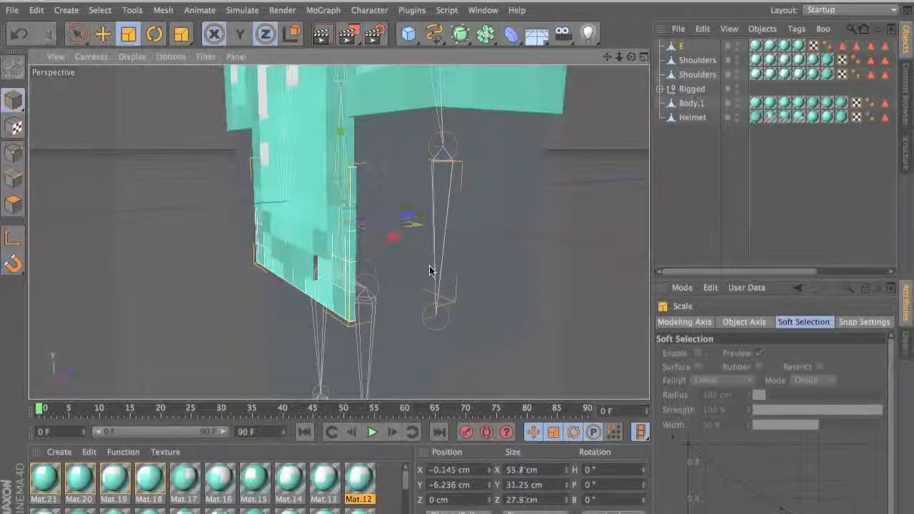
pyautogui.keyDown('alt'); pyautogui.moveTo(299, 138); pyautogui.dragTo(501, 150); pyautogui.keyUp('alt')
pyautogui.press('super+z')
# Scale shell E around the waist to about 57.4 cm in X and 28.7 cm in Z, deselect it and check the fit.
pyautogui.moveTo(340, 257); pyautogui.dragTo(371, 271)
pyautogui.keyDown('alt'); pyautogui.moveTo(405, 212); pyautogui.dragTo(476, 137, button='middle'); pyautogui.keyUp('alt')
pyautogui.keyDown('alt'); pyautogui.moveTo(415, 143); pyautogui.dragTo(337, 188); pyautogui.keyUp('alt')
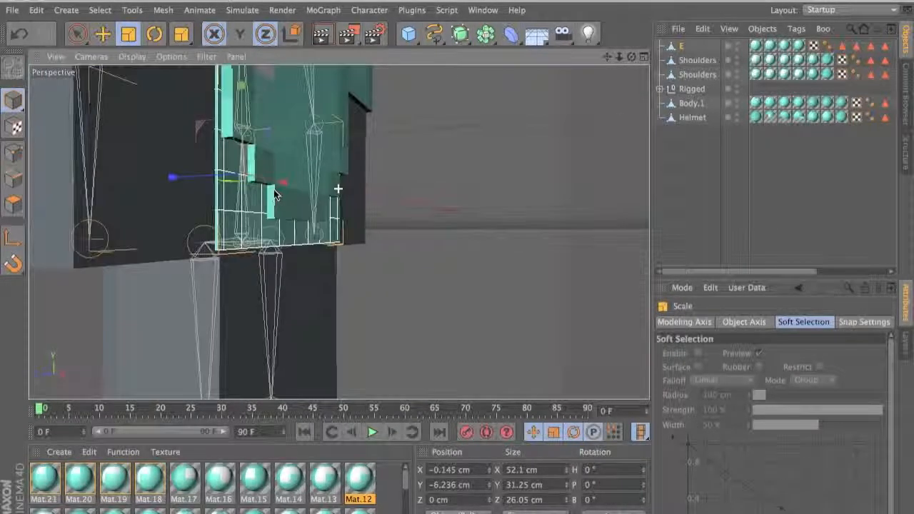
pyautogui.moveTo(287, 214); pyautogui.dragTo(349, 232)
pyautogui.keyDown('alt'); pyautogui.moveTo(350, 232); pyautogui.dragTo(480, 230); pyautogui.keyUp('alt')
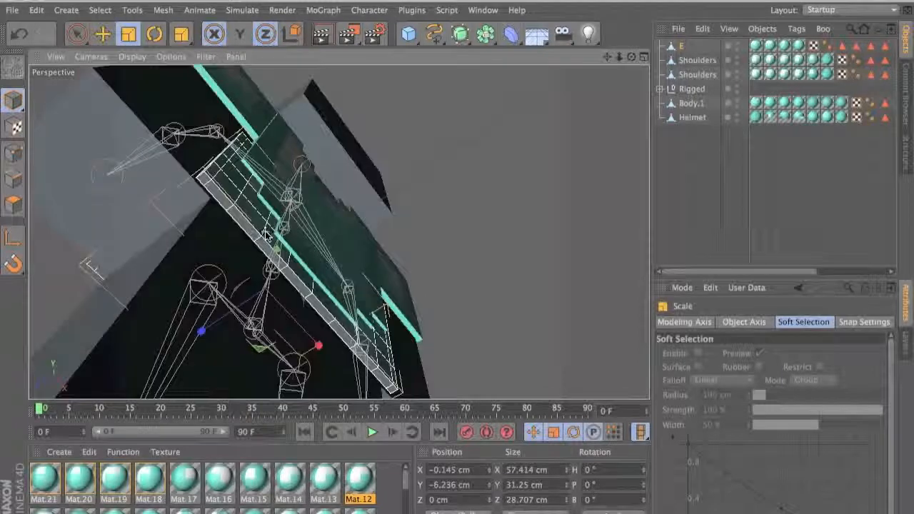
pyautogui.click(480, 230)
pyautogui.keyDown('alt'); pyautogui.moveTo(302, 220); pyautogui.dragTo(360, 287); pyautogui.keyUp('alt')
pyautogui.scroll(5, 359, 284)
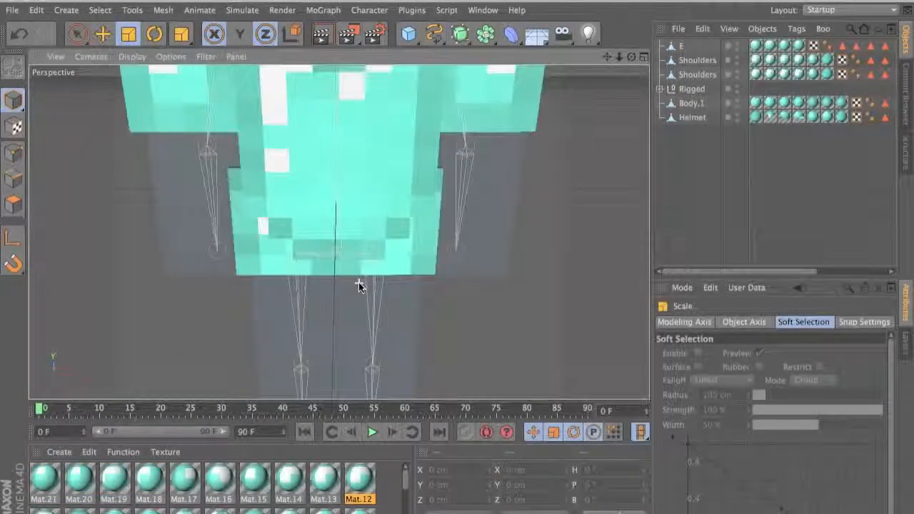